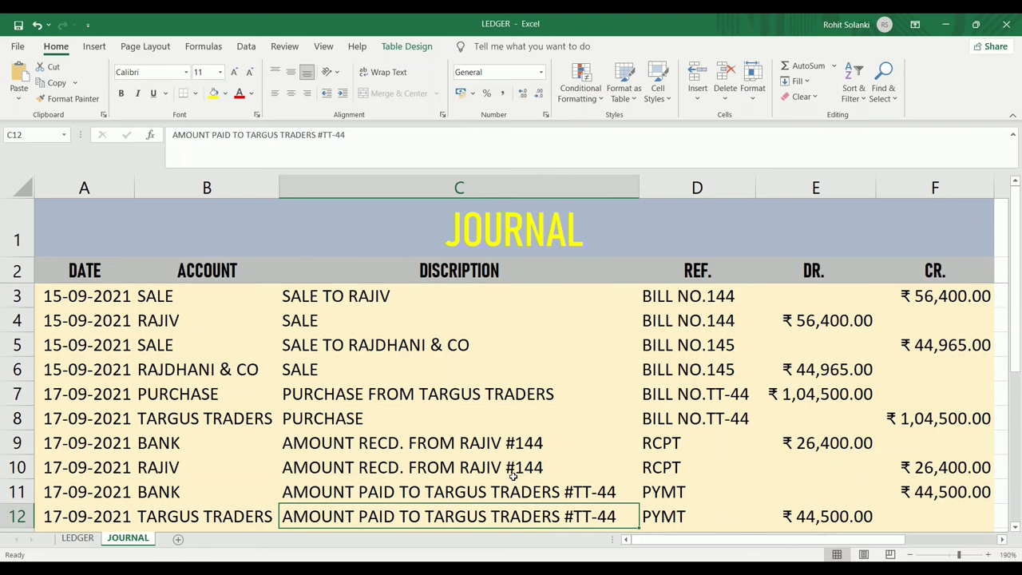
# Show the LEDGER sheet's finished pivot table filtered to the RAJIV account in the ACCOUNT slicer.
pyautogui.click(78, 538)
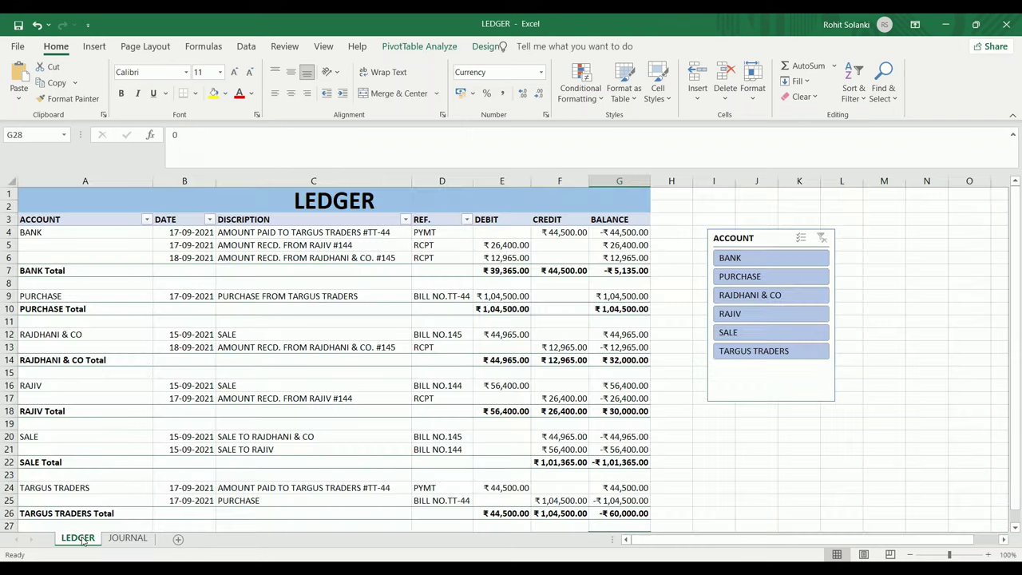
pyautogui.click(747, 314)
pyautogui.click(749, 280)
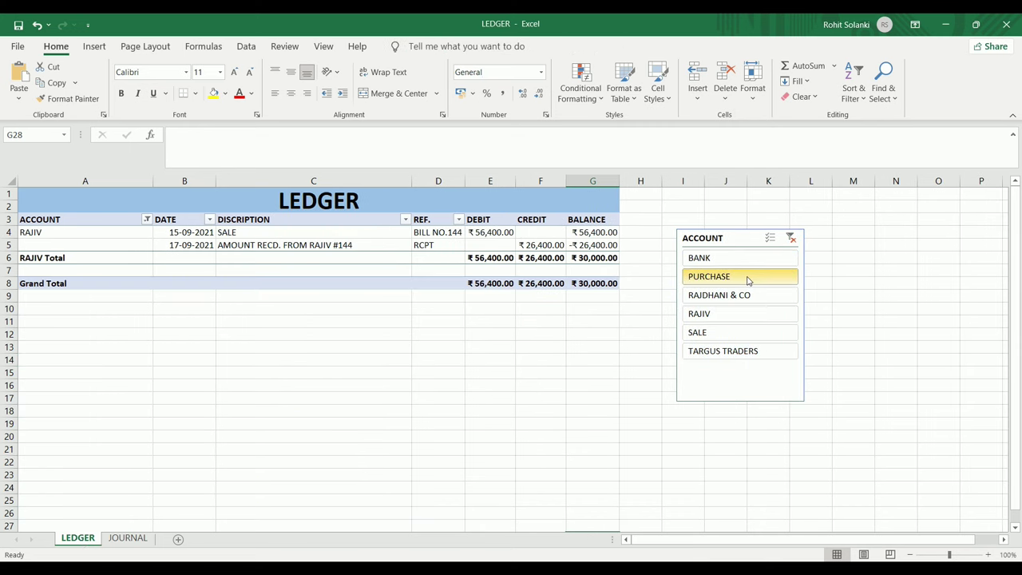
pyautogui.click(738, 315)
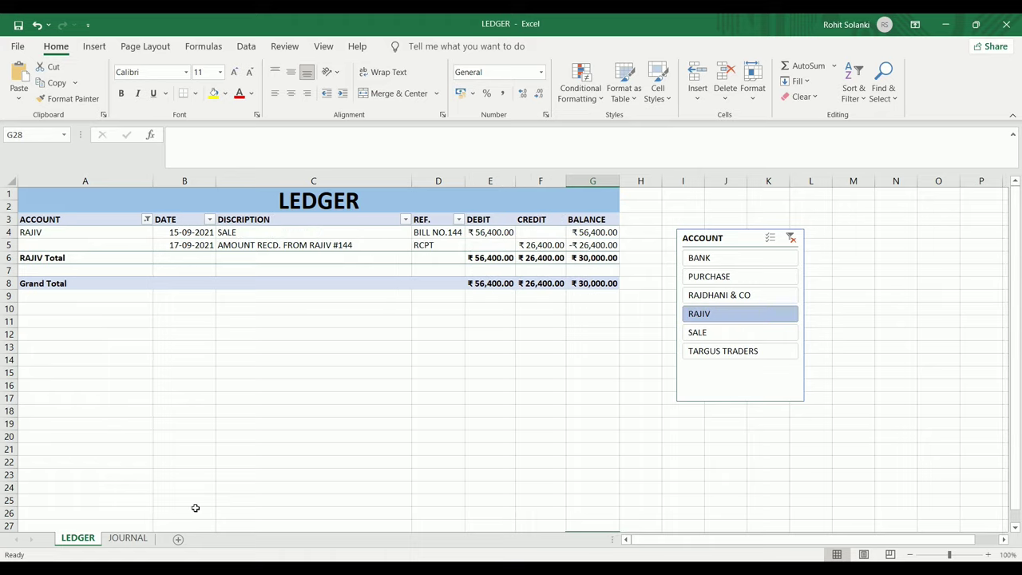
pyautogui.click(268, 233)
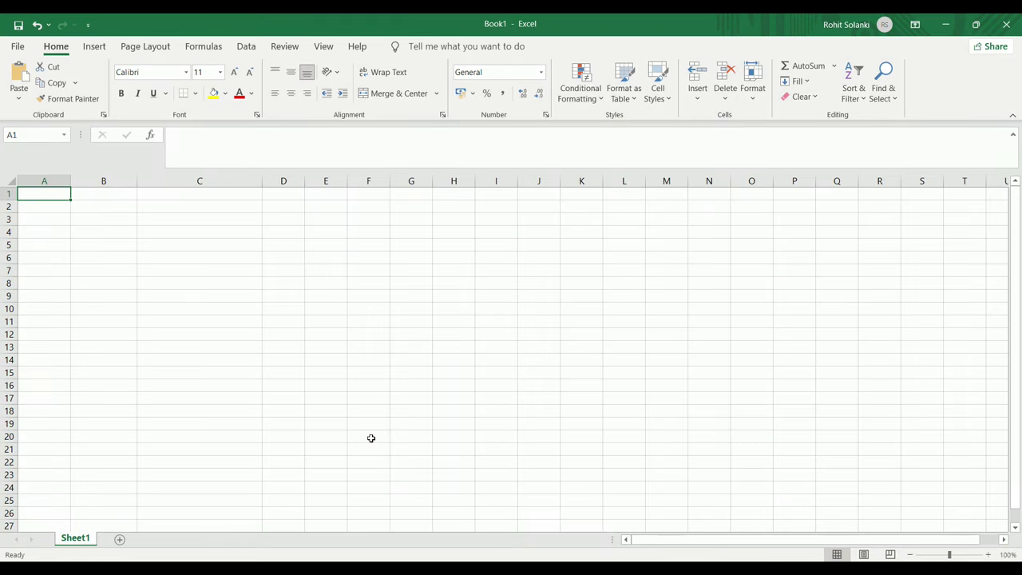
# Enter the title JOURNAL in A1 and the headings DATE and ACCOUNT in A2:B2.
pyautogui.write('JOURNAL')
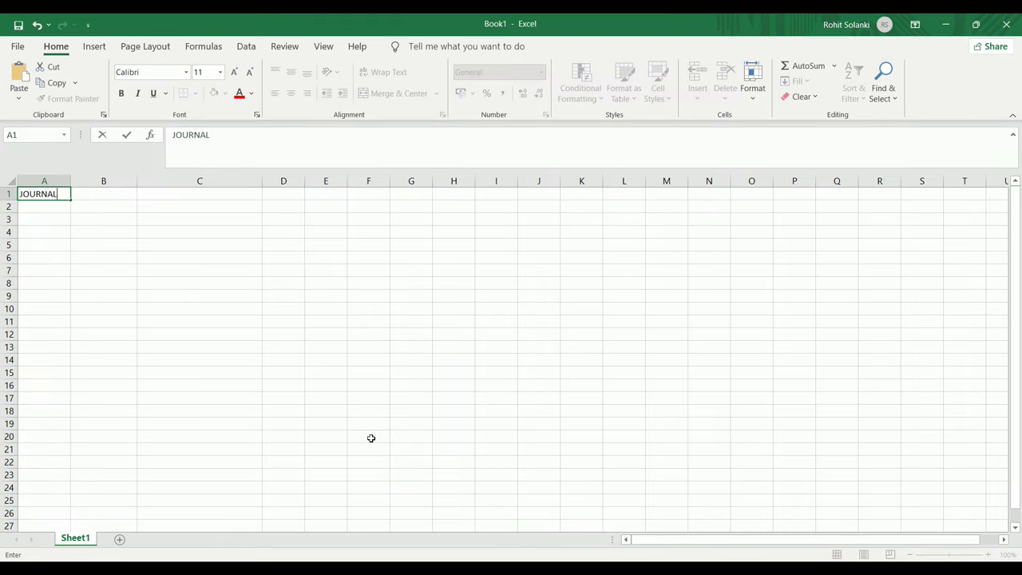
pyautogui.press('Return')
pyautogui.write('DA')
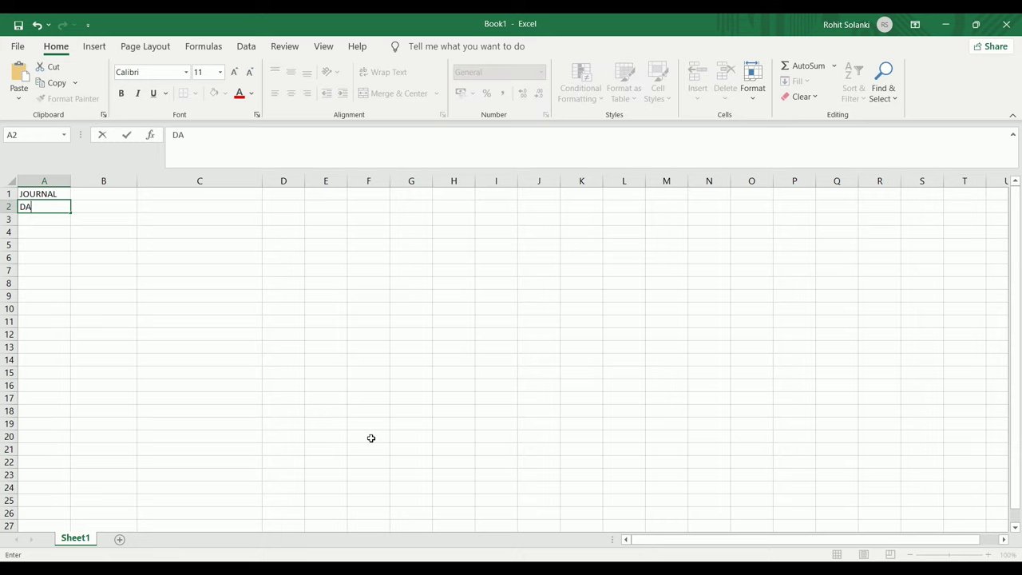
pyautogui.write('TE')
pyautogui.press('Tab')
pyautogui.write('ACC')
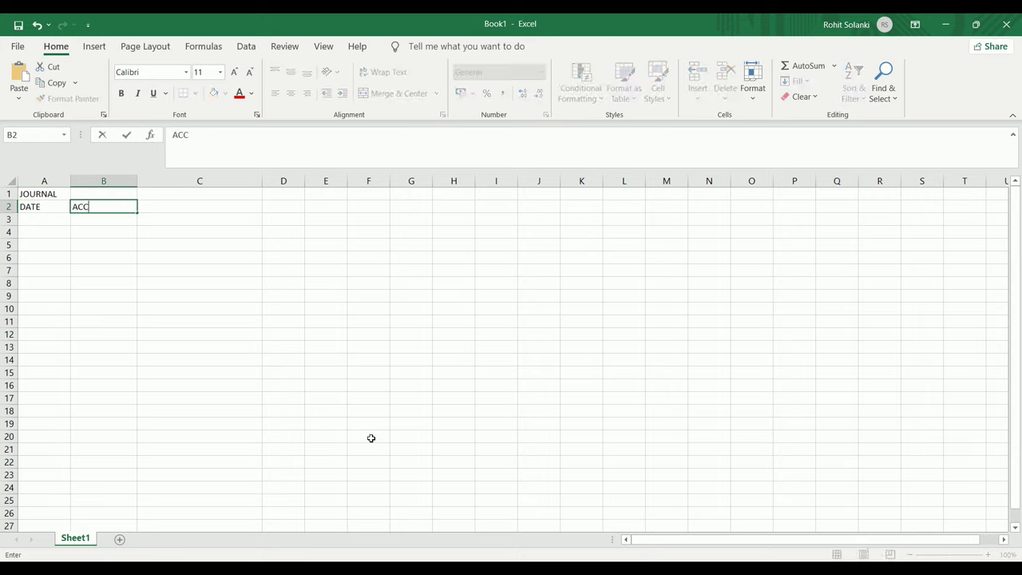
pyautogui.write('OUNT')
pyautogui.press('Tab')
# Continue row 2 with the headings DISCRIPTION, REF., DR. and CR.
pyautogui.write('DI')
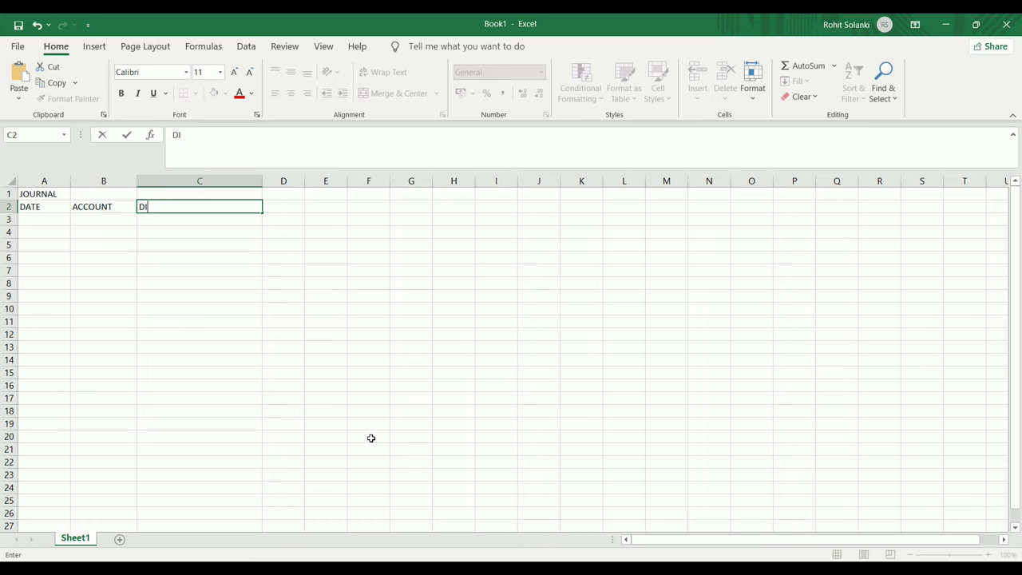
pyautogui.write('SCRIPTION')
pyautogui.press('Tab')
pyautogui.write('R')
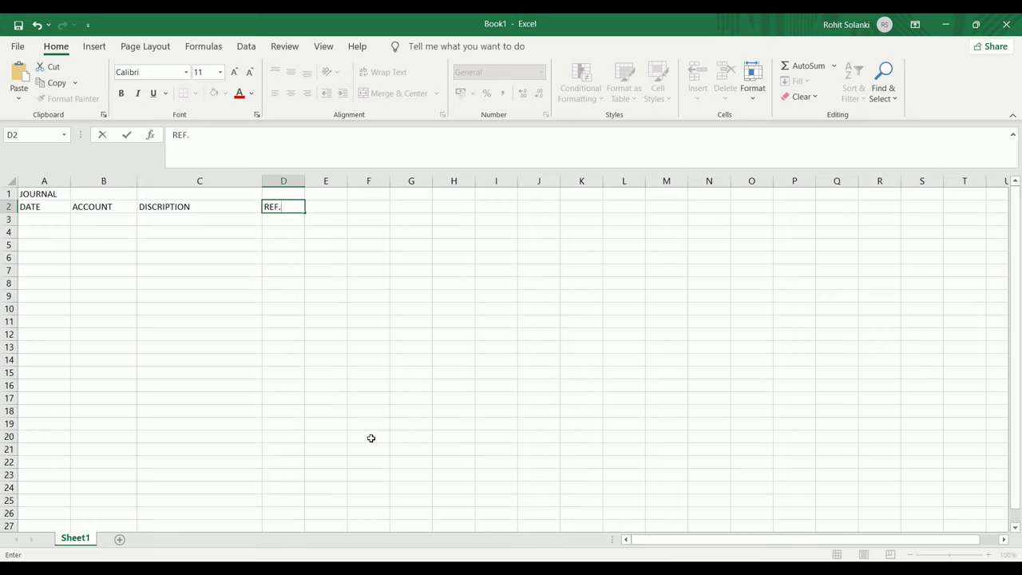
pyautogui.press('Tab')
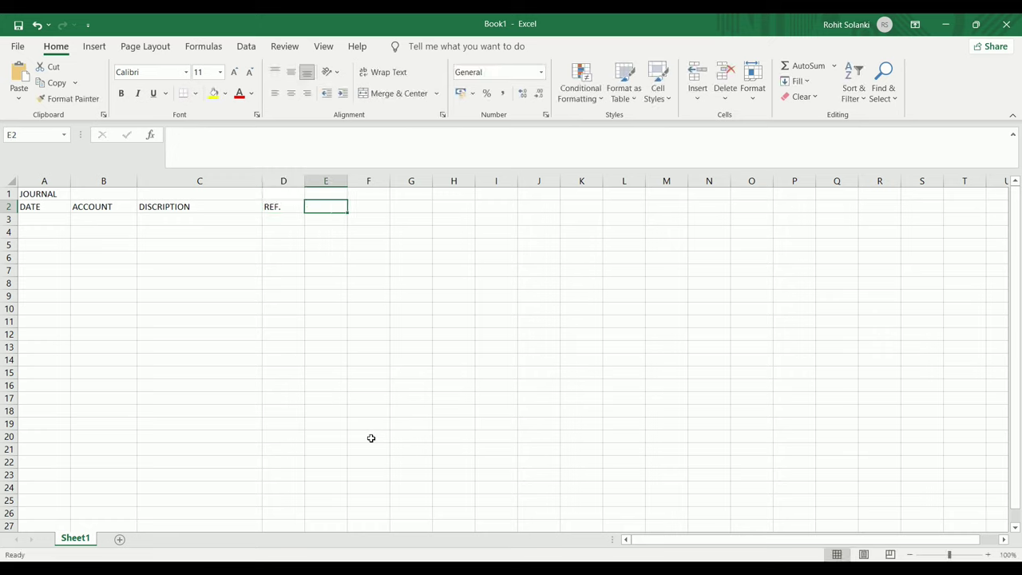
pyautogui.write('DR.')
pyautogui.press('Tab')
pyautogui.write('CR.')
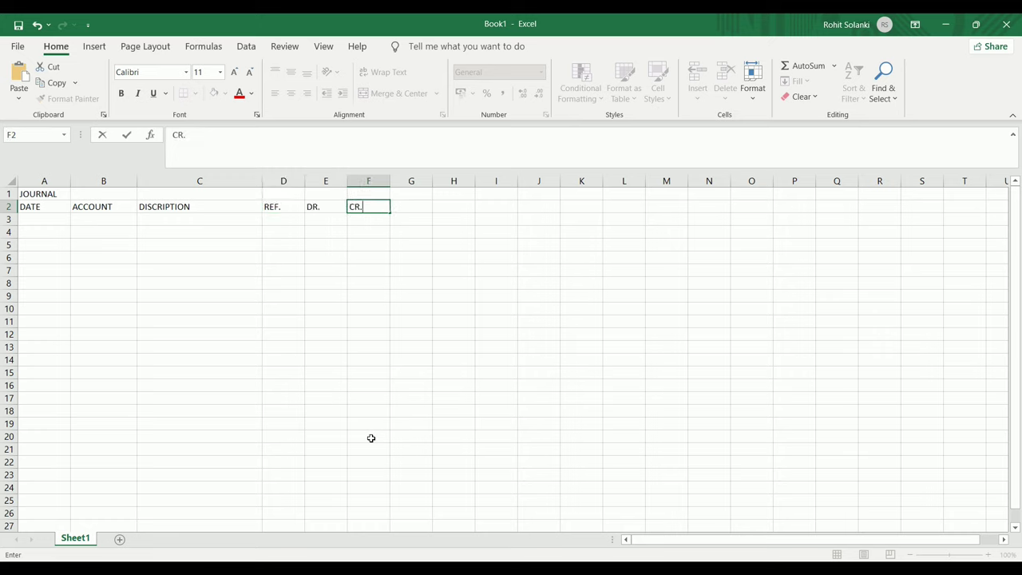
pyautogui.press('Down')
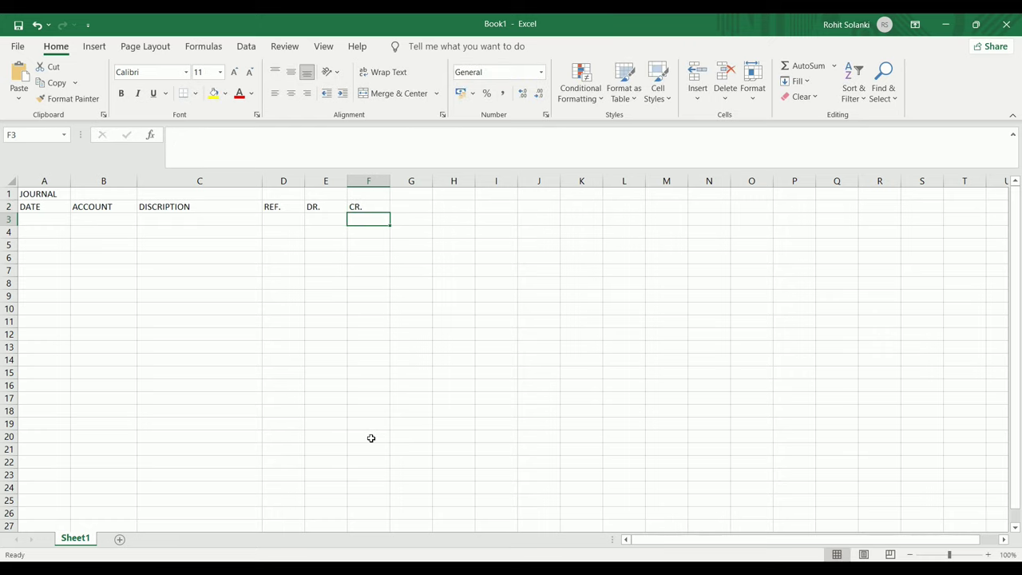
# Convert the A2:F2 headings into a table whose first row is the headers.
pyautogui.moveTo(62, 207); pyautogui.dragTo(372, 207)
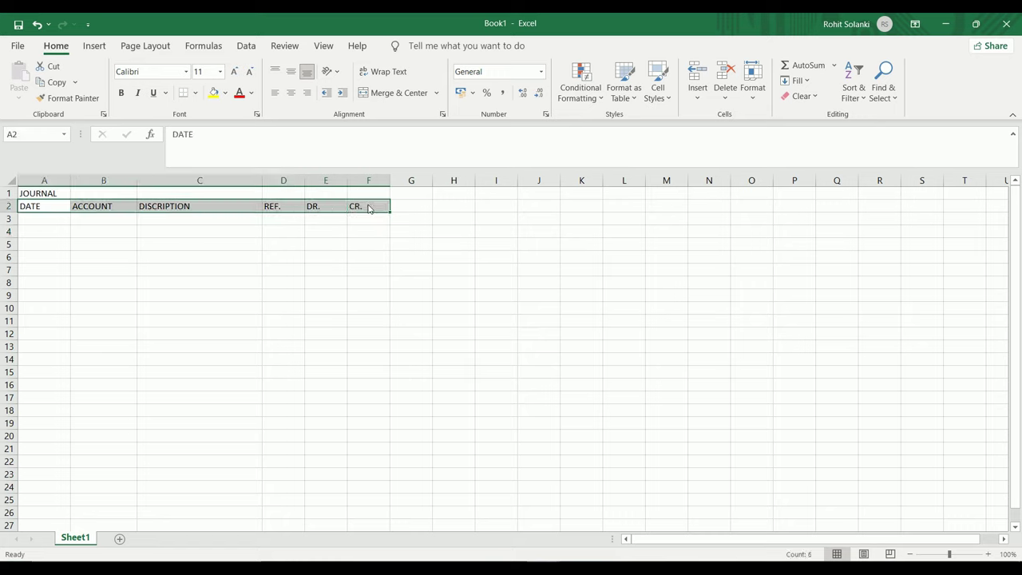
pyautogui.hotkey('ctrl', 't')
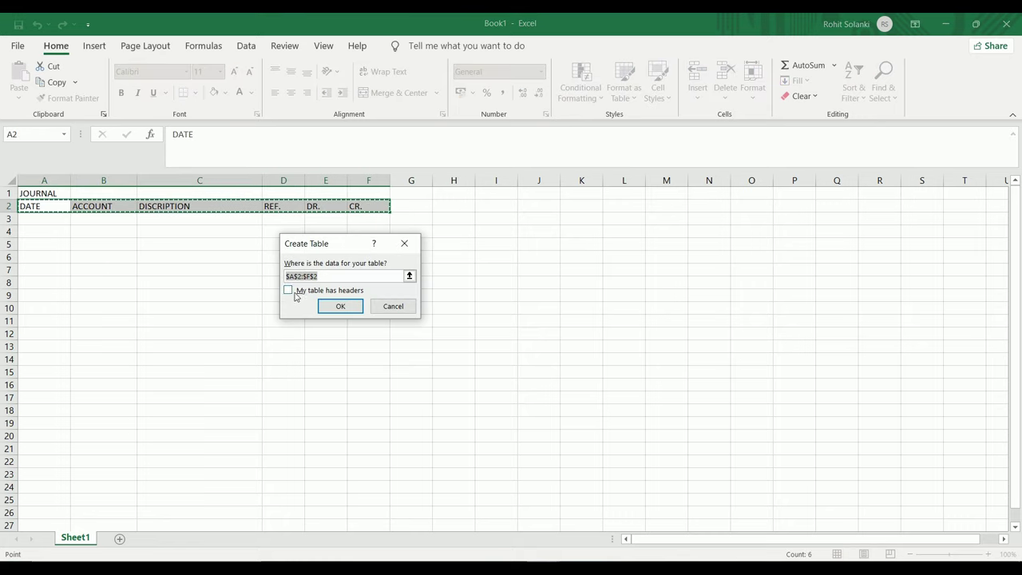
pyautogui.click(319, 292)
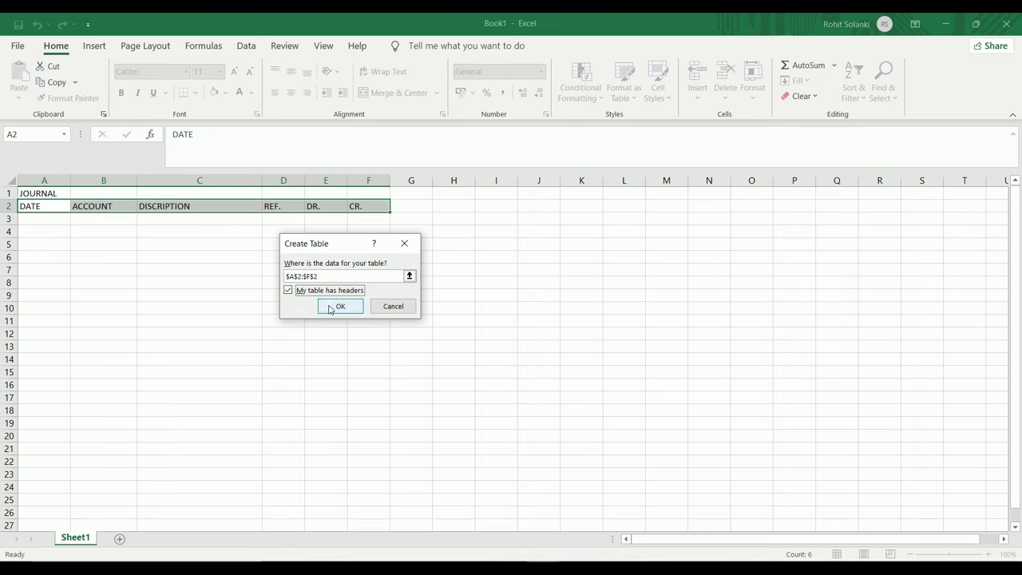
pyautogui.click(330, 308)
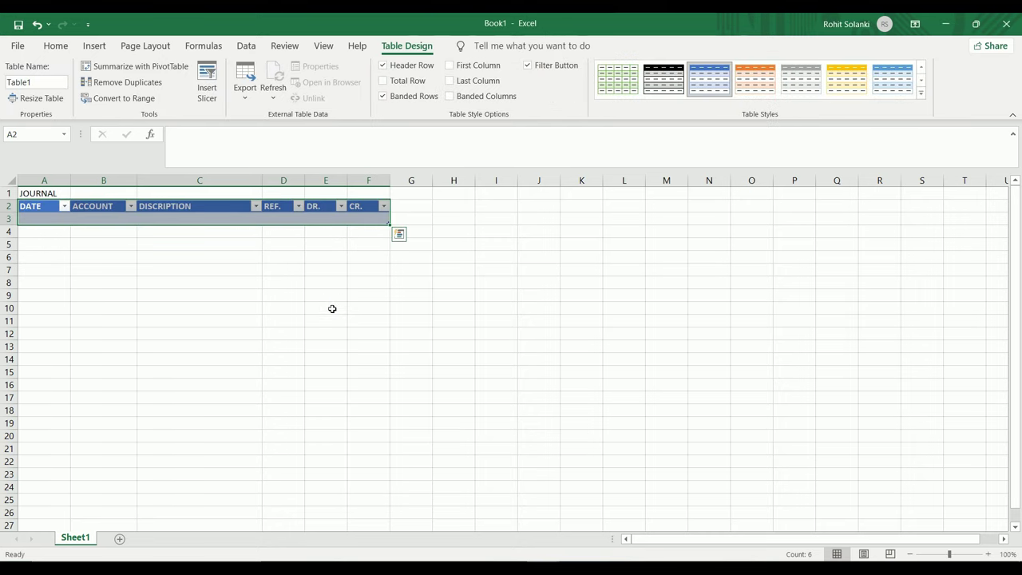
# Clear the table's colour style and remove its filter buttons.
pyautogui.click(921, 93)
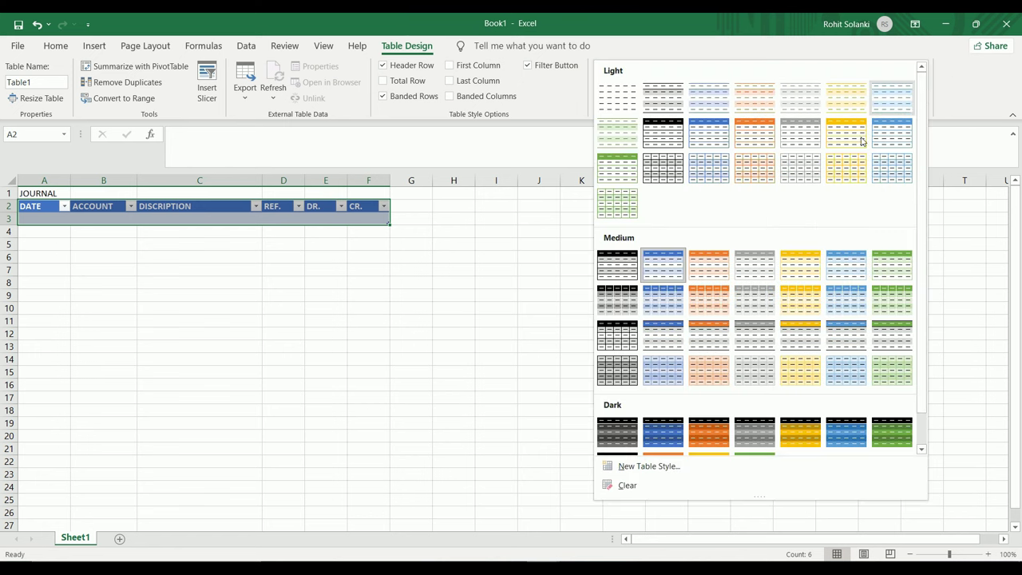
pyautogui.click(628, 484)
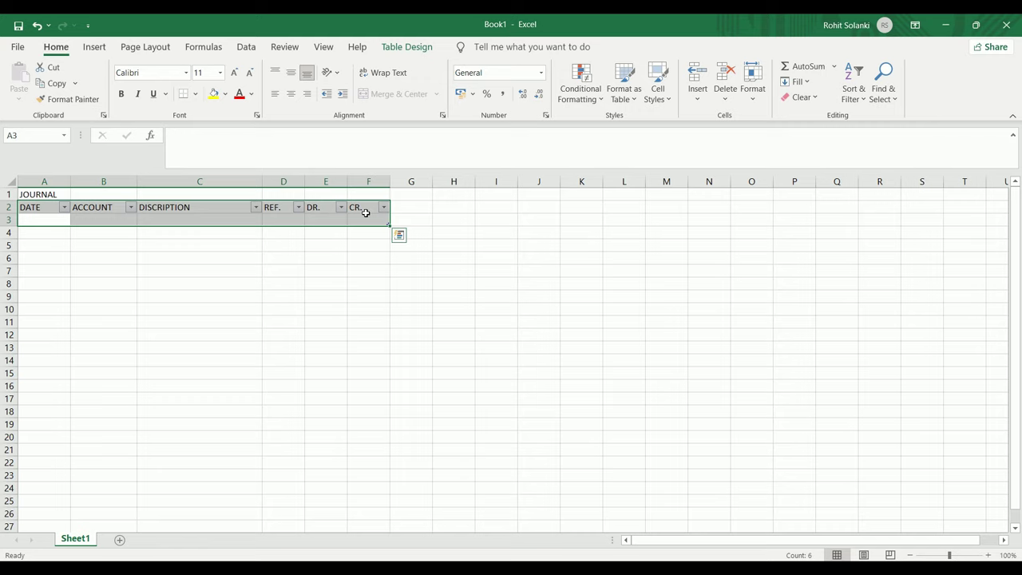
pyautogui.hotkey('ctrl', 'shift', 'l')
pyautogui.click(362, 250)
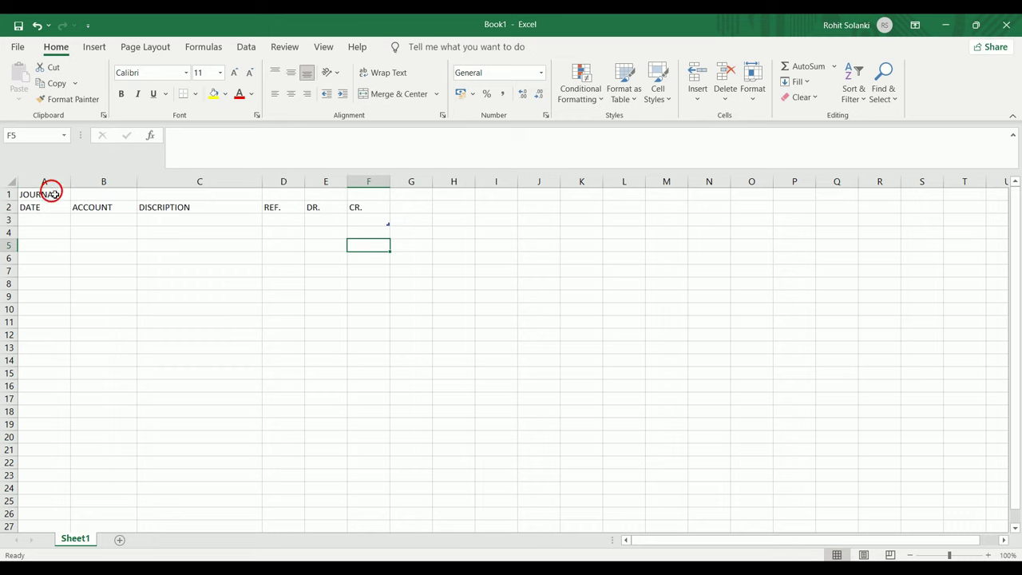
# Merge and centre JOURNAL across A1:F1 and enlarge its font.
pyautogui.moveTo(50, 193); pyautogui.dragTo(376, 192)
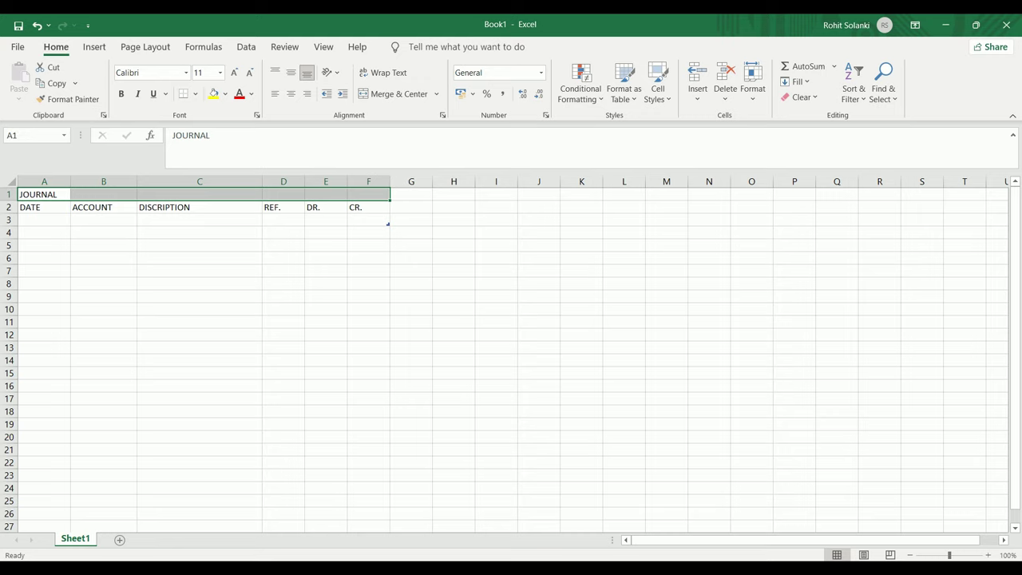
pyautogui.click(399, 94)
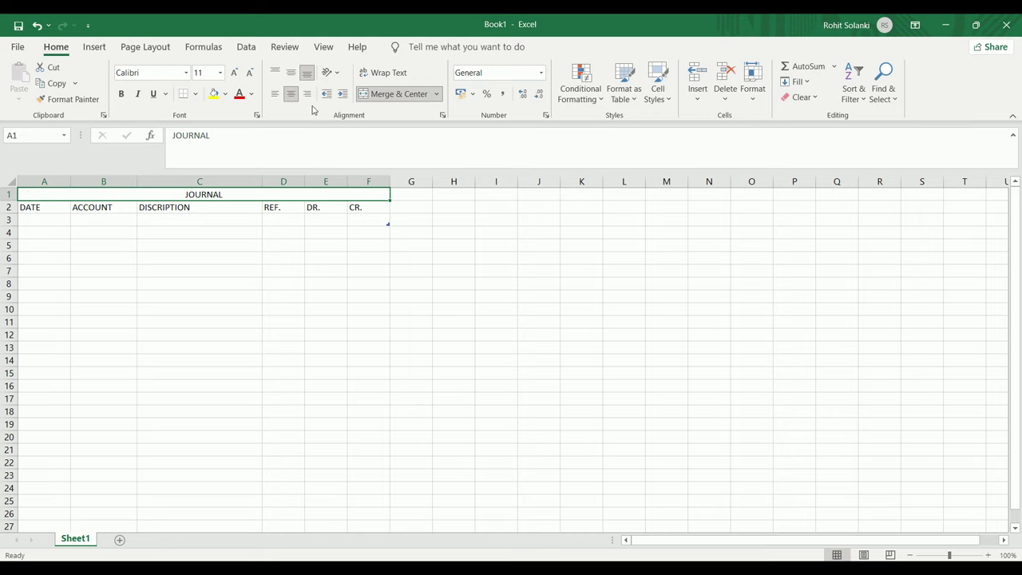
pyautogui.click(235, 72)
pyautogui.click(235, 72)
pyautogui.click(236, 72)
pyautogui.click(236, 72)
pyautogui.click(236, 72)
pyautogui.click(235, 72)
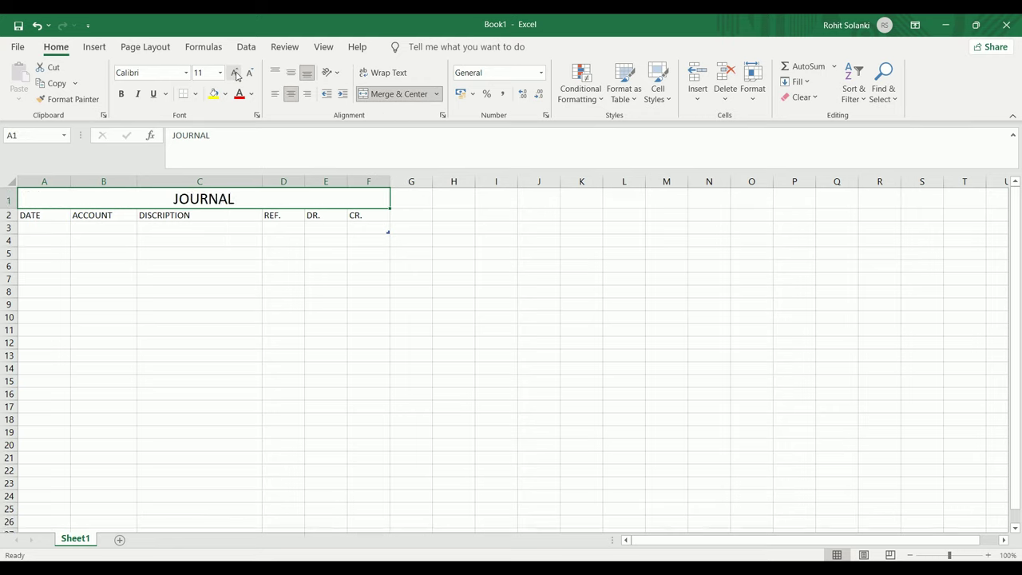
pyautogui.click(236, 72)
pyautogui.click(236, 72)
pyautogui.click(235, 72)
# Centre the row 2 headings, enlarge them slightly and make them bold.
pyautogui.moveTo(30, 227); pyautogui.dragTo(355, 229)
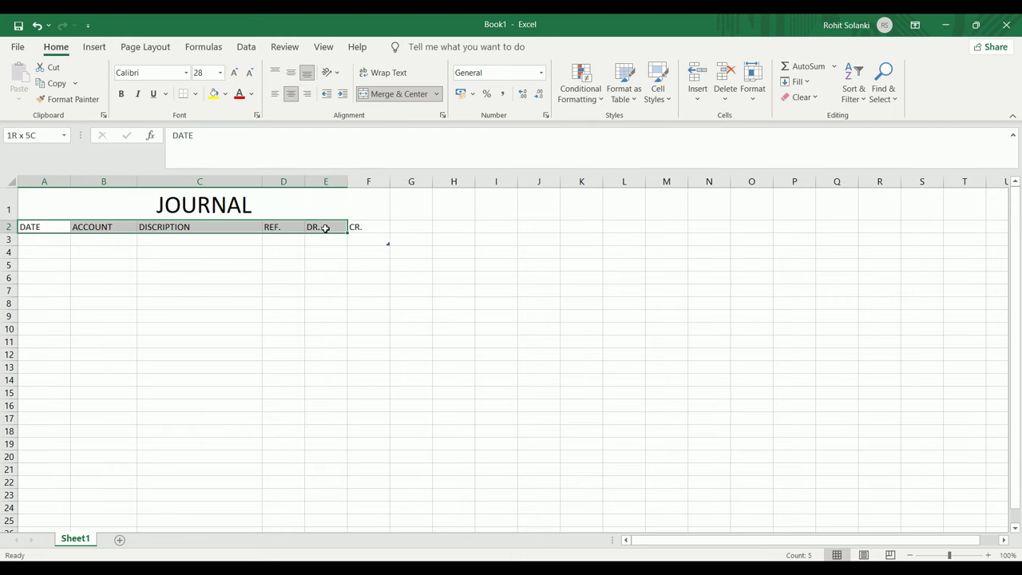
pyautogui.click(291, 94)
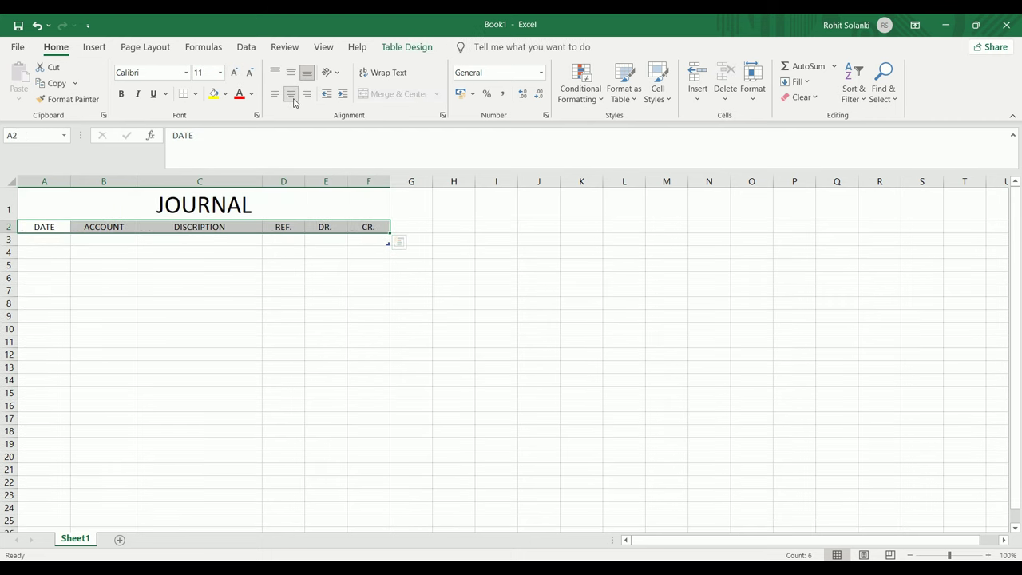
pyautogui.click(234, 72)
pyautogui.click(120, 93)
# Apply the Bahnschrift Condensed font to the title and headings.
pyautogui.moveTo(372, 230); pyautogui.dragTo(48, 205)
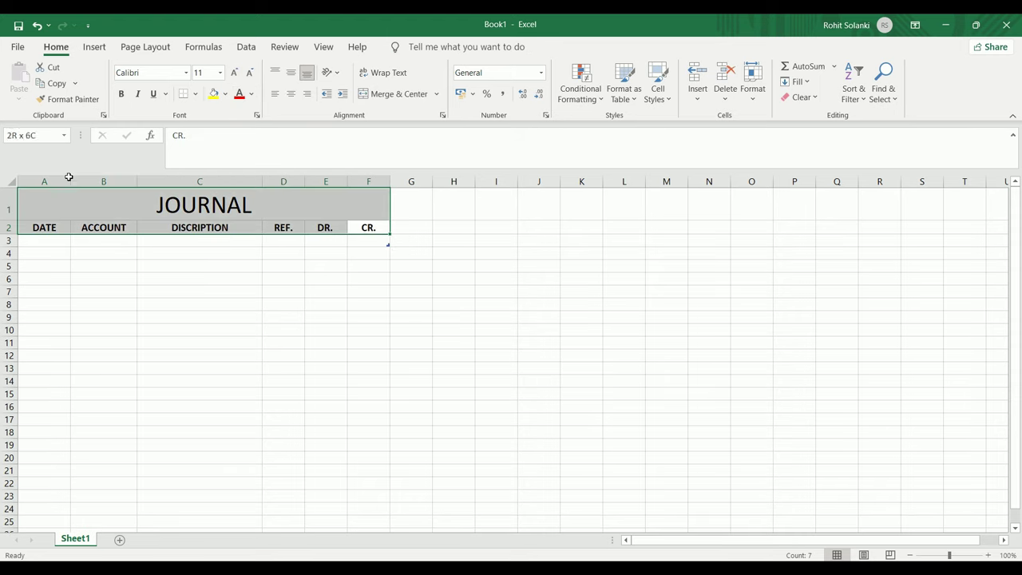
pyautogui.click(186, 73)
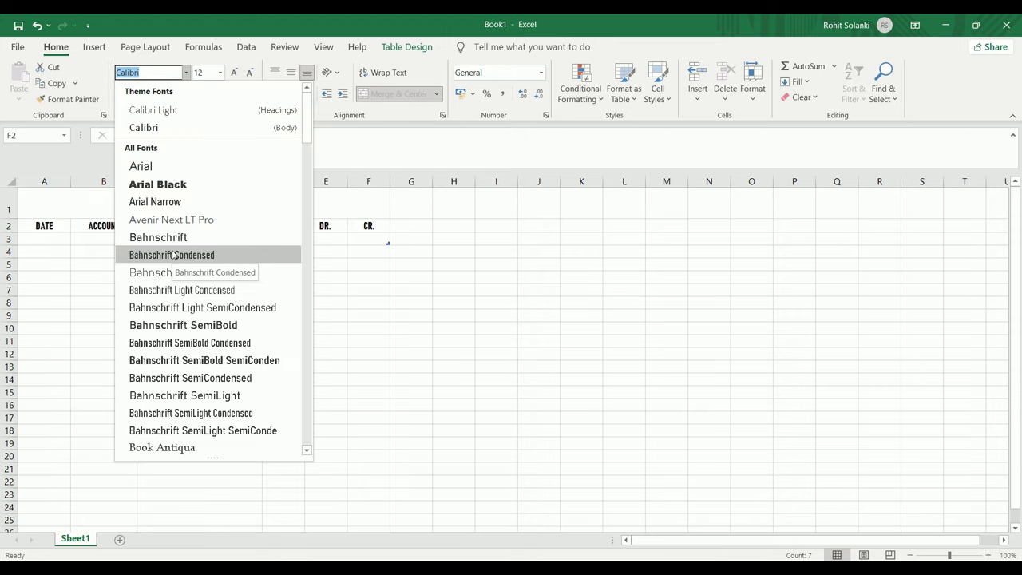
pyautogui.click(172, 254)
pyautogui.scroll(5, 184, 255)
pyautogui.scroll(2, 212, 359)
# Give the JOURNAL title a light blue-gray fill and yellow text.
pyautogui.click(211, 358)
pyautogui.click(400, 236)
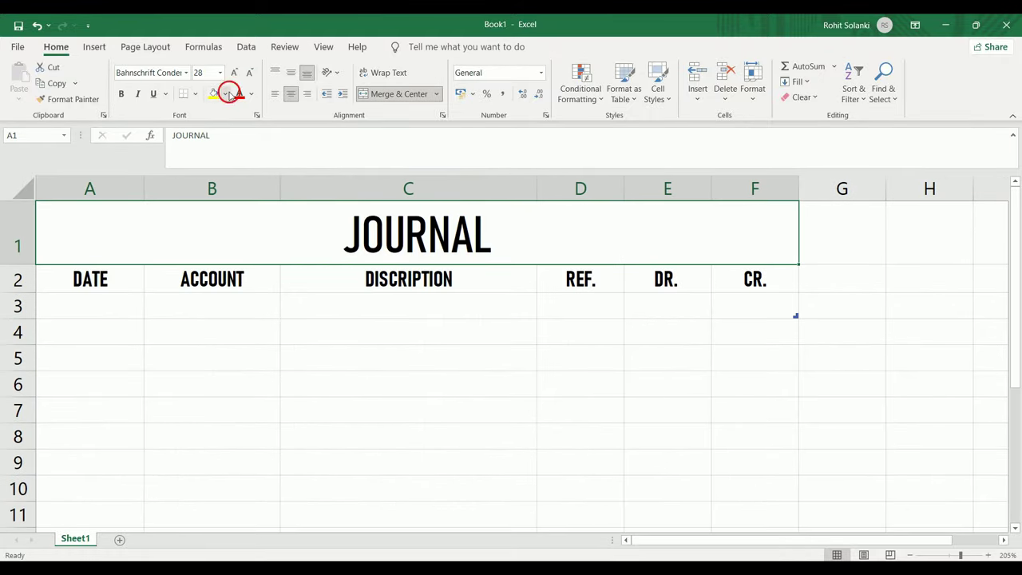
pyautogui.click(226, 94)
pyautogui.click(245, 148)
pyautogui.click(251, 93)
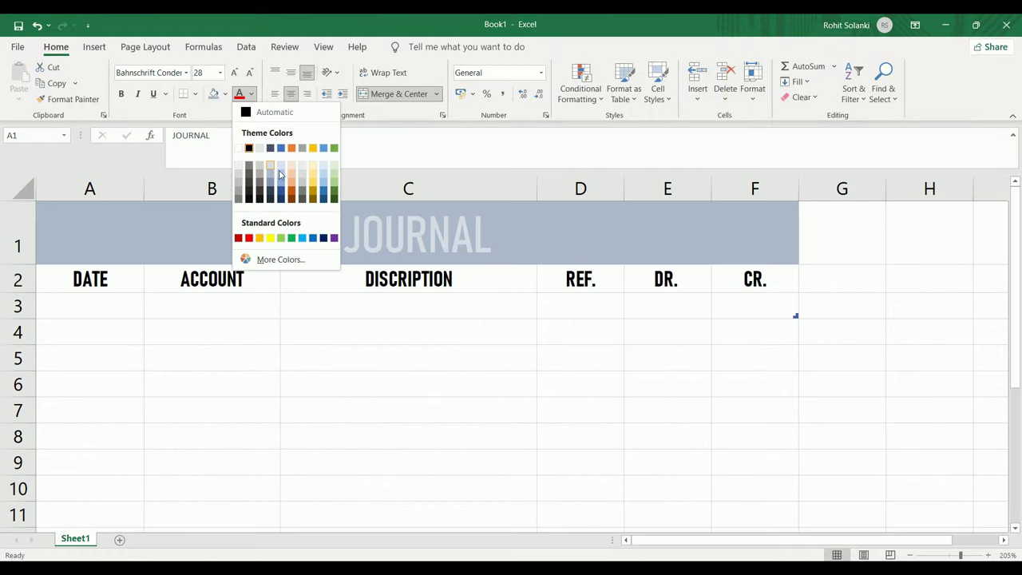
pyautogui.click(276, 236)
# Fill the header row from DATE to CR. with gray.
pyautogui.moveTo(755, 279); pyautogui.dragTo(96, 279)
pyautogui.click(225, 94)
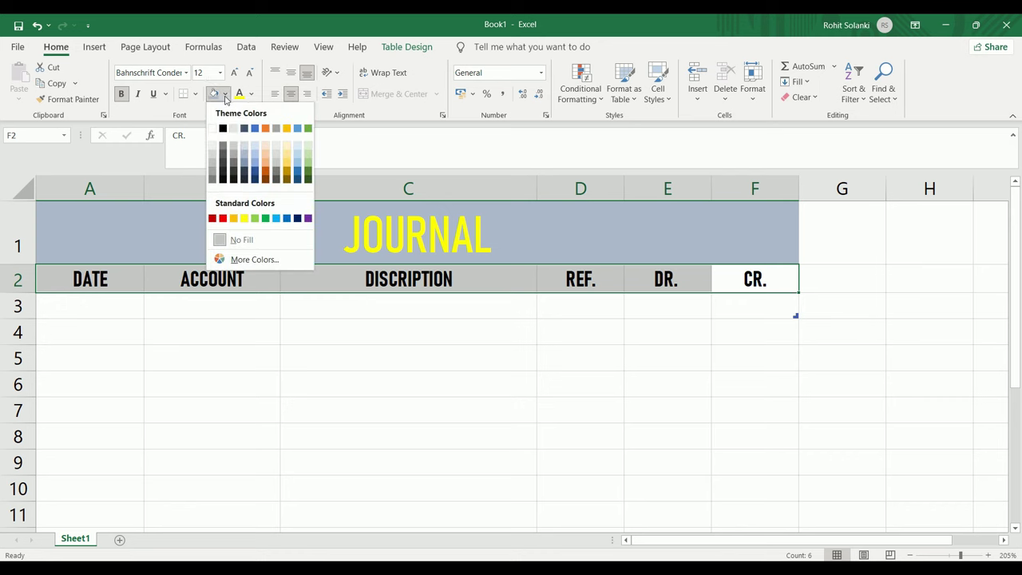
pyautogui.click(212, 170)
pyautogui.click(360, 306)
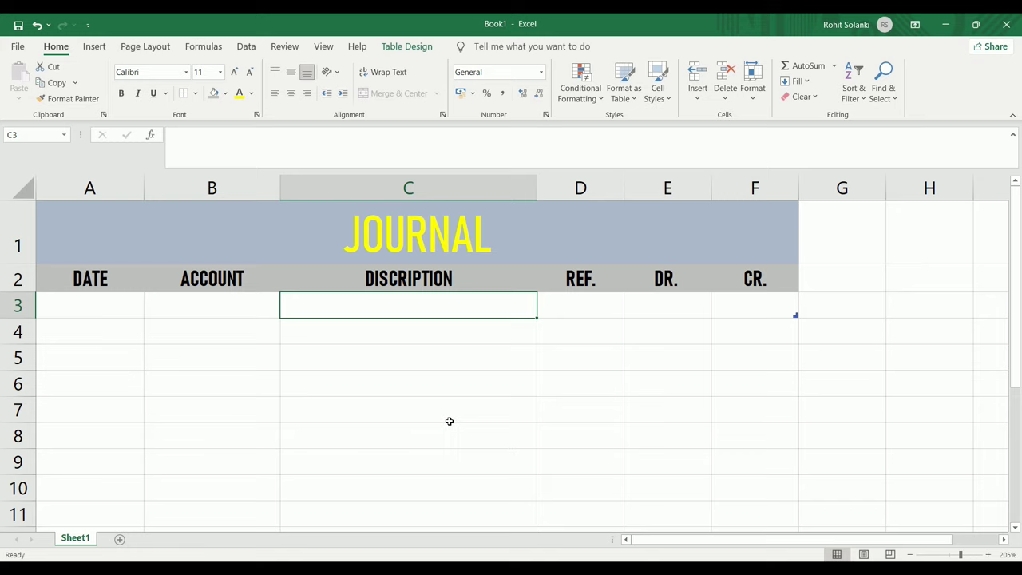
# Start row 3 with date 15/9/2021, account SALE and description SALE TO RAJIV.
pyautogui.click(132, 305)
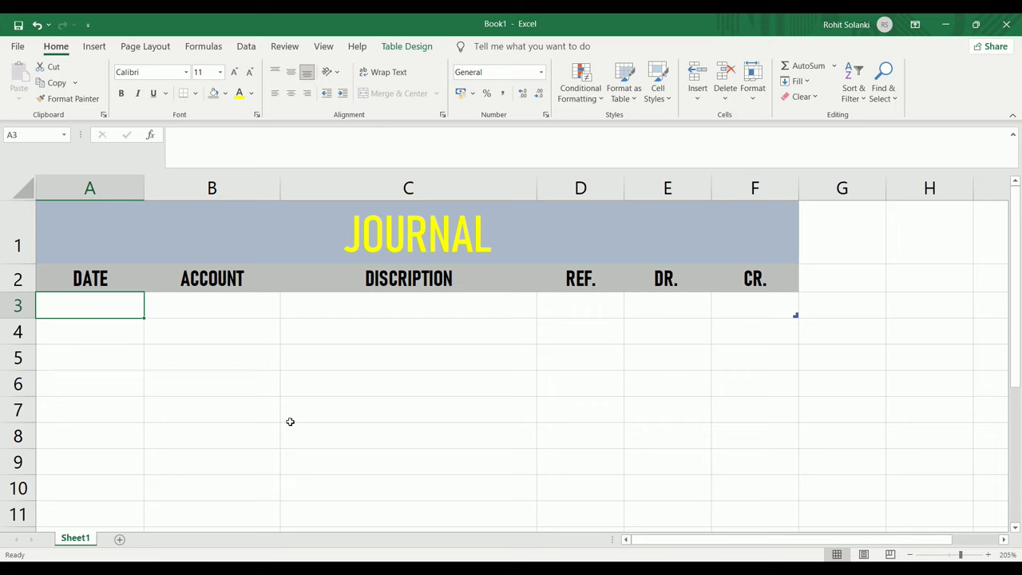
pyautogui.write('1')
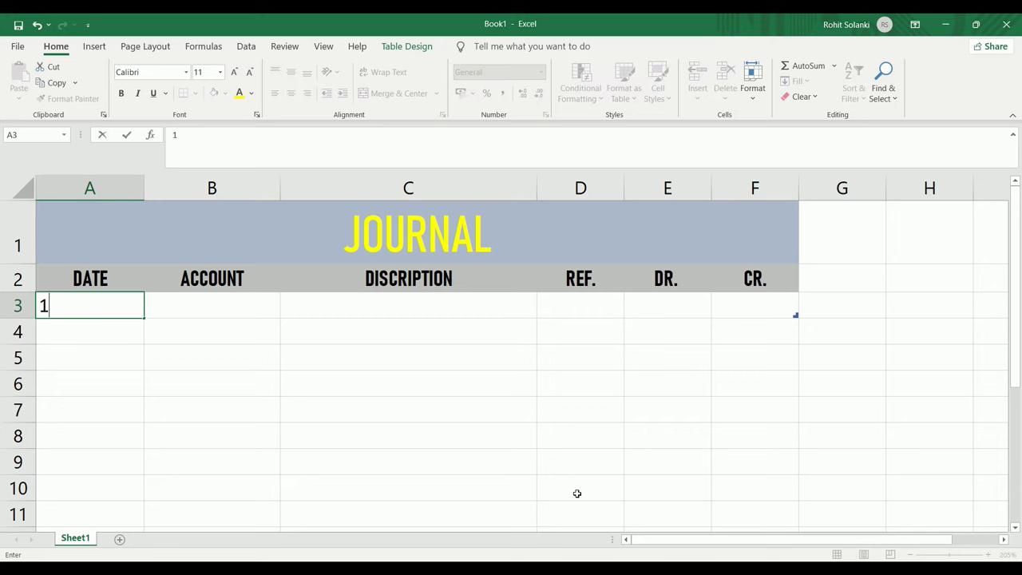
pyautogui.write('5/9/')
pyautogui.write('2021')
pyautogui.press('Tab')
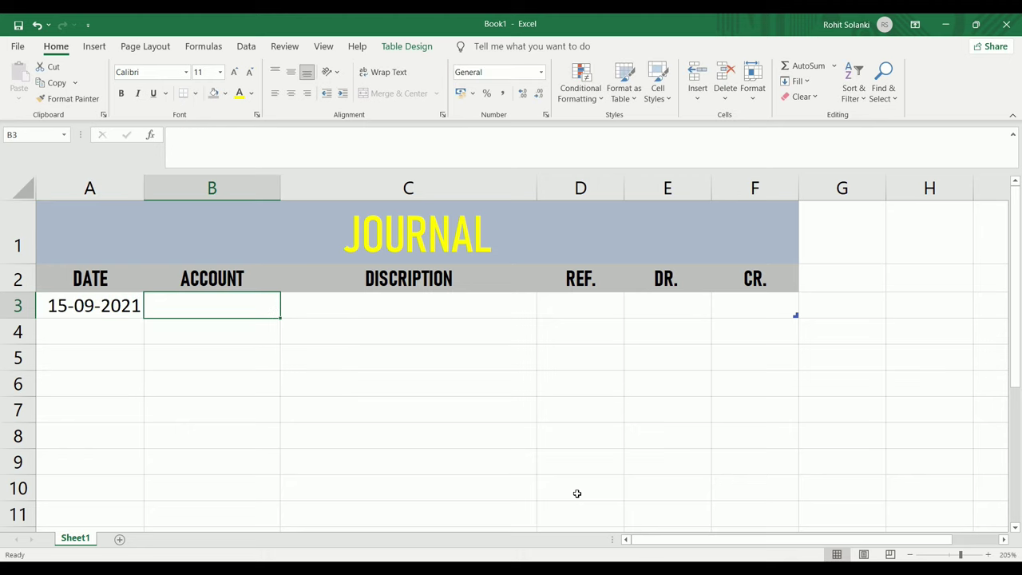
pyautogui.write('SAL')
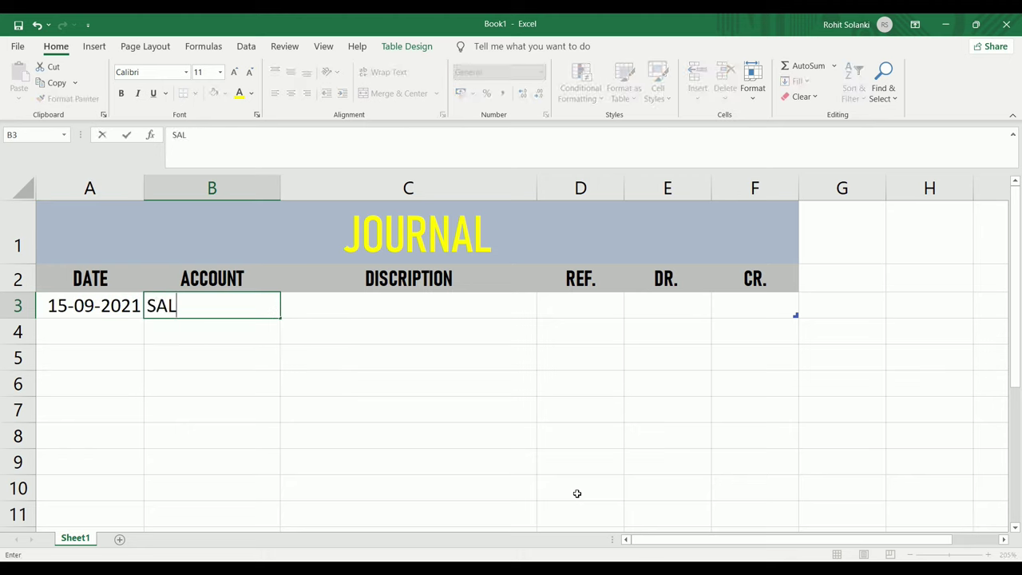
pyautogui.write('E')
pyautogui.press('Tab')
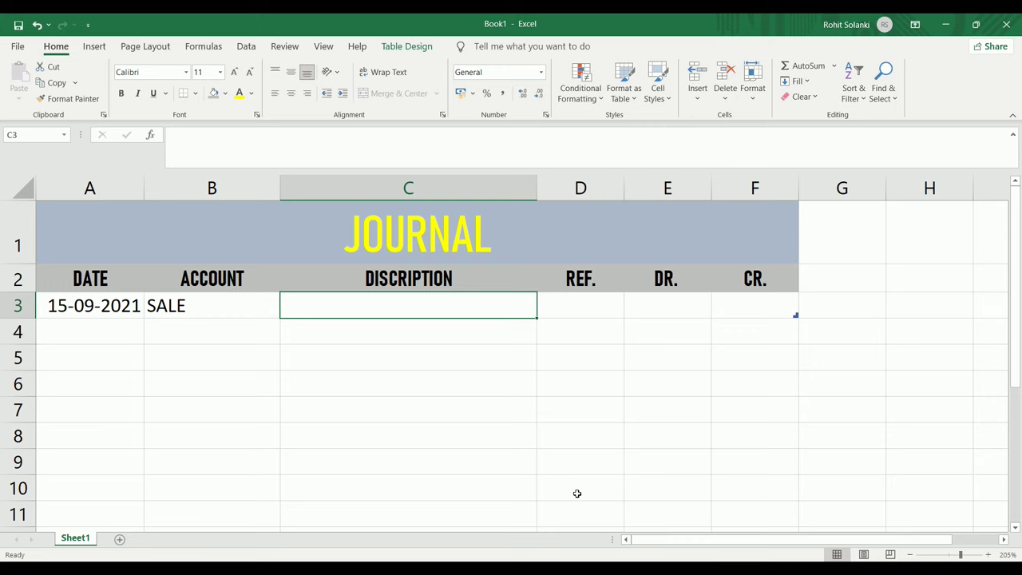
pyautogui.write('SALE TO ')
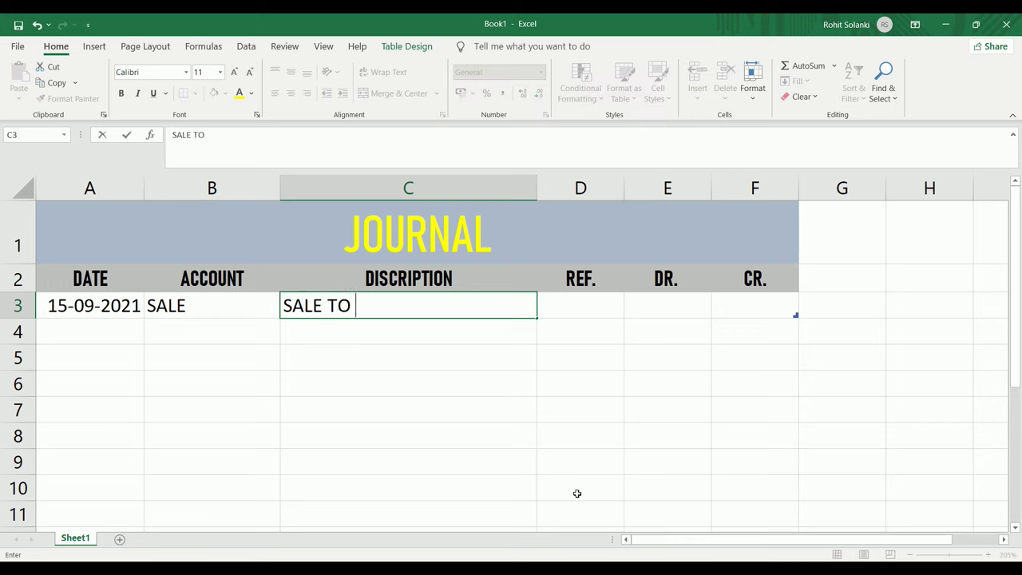
pyautogui.write('RAJIV')
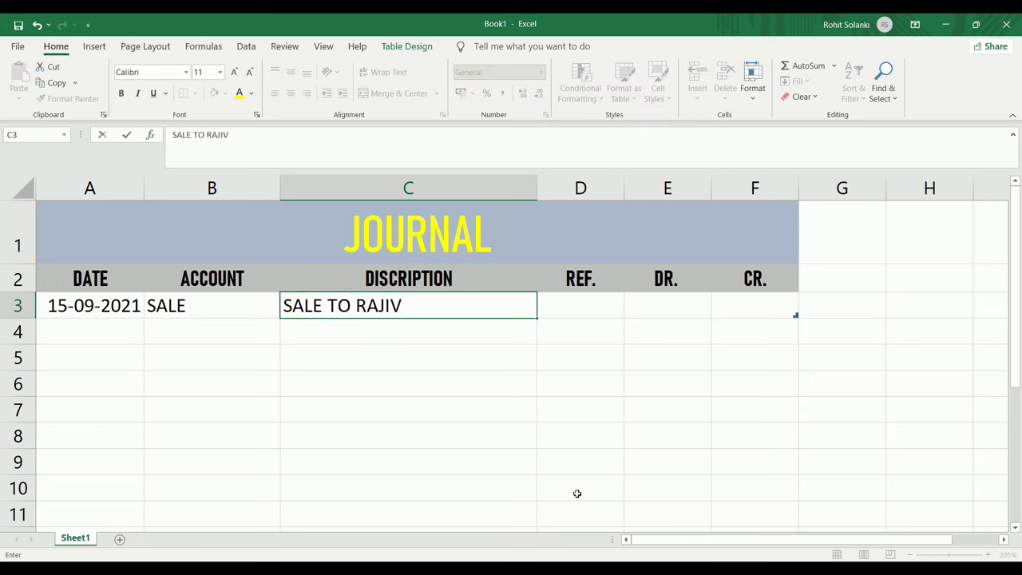
pyautogui.press('Tab')
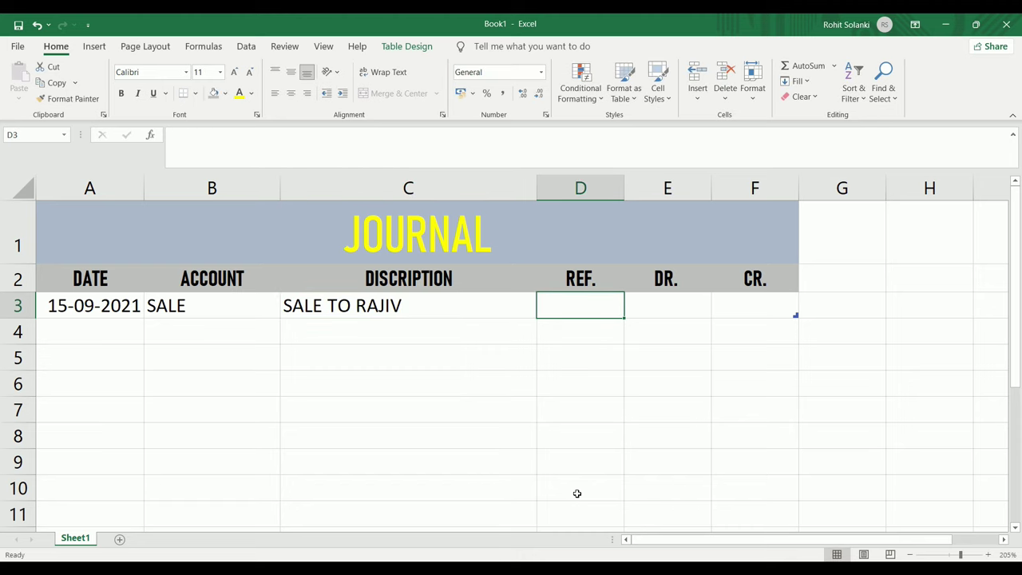
# Add reference BILL NO.144 and a 56400 credit, widening column D to fit.
pyautogui.write('BILL NO.')
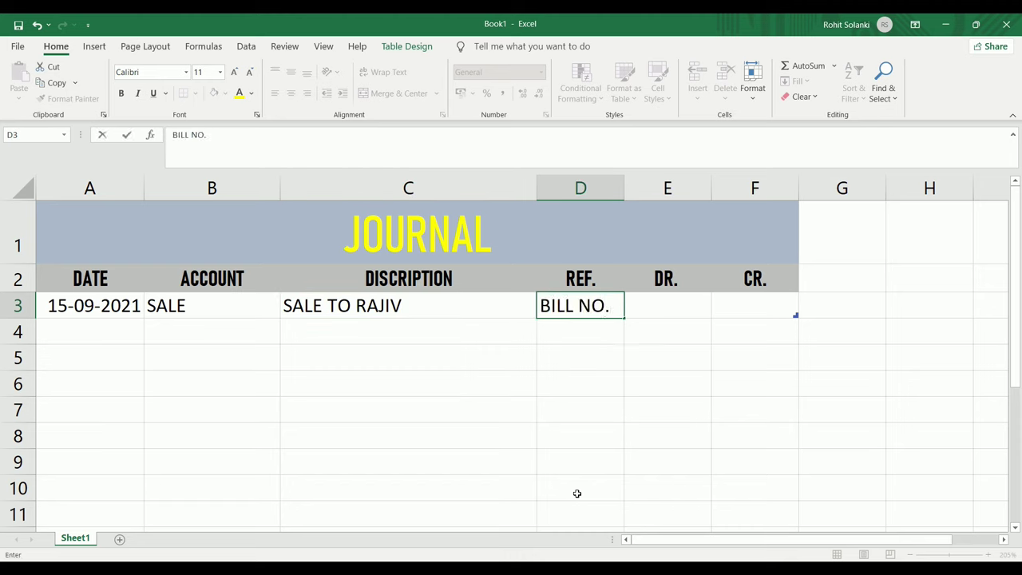
pyautogui.write('144')
pyautogui.press('Tab')
pyautogui.moveTo(623, 188); pyautogui.dragTo(650, 188)
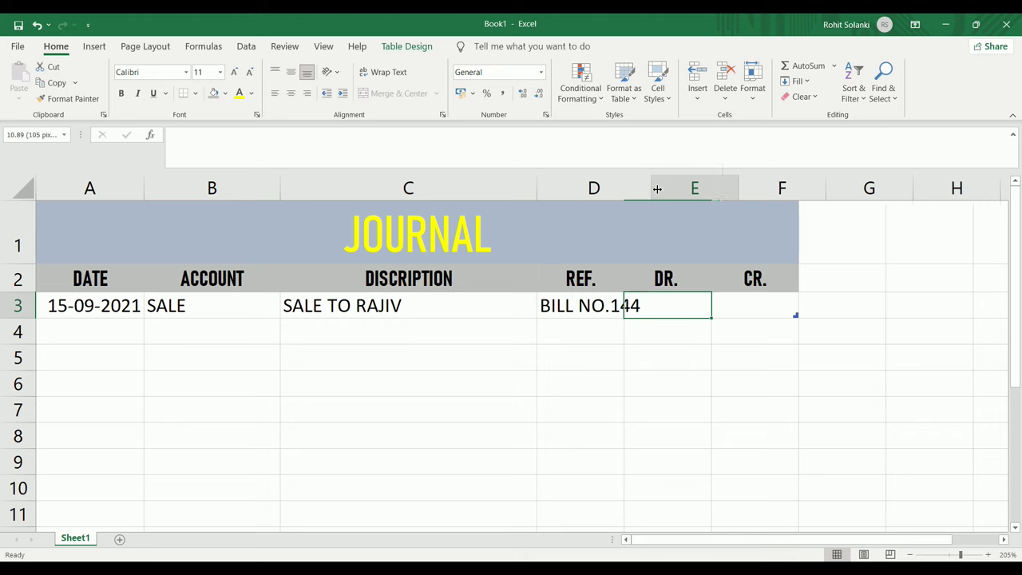
pyautogui.press('Tab')
pyautogui.write('56')
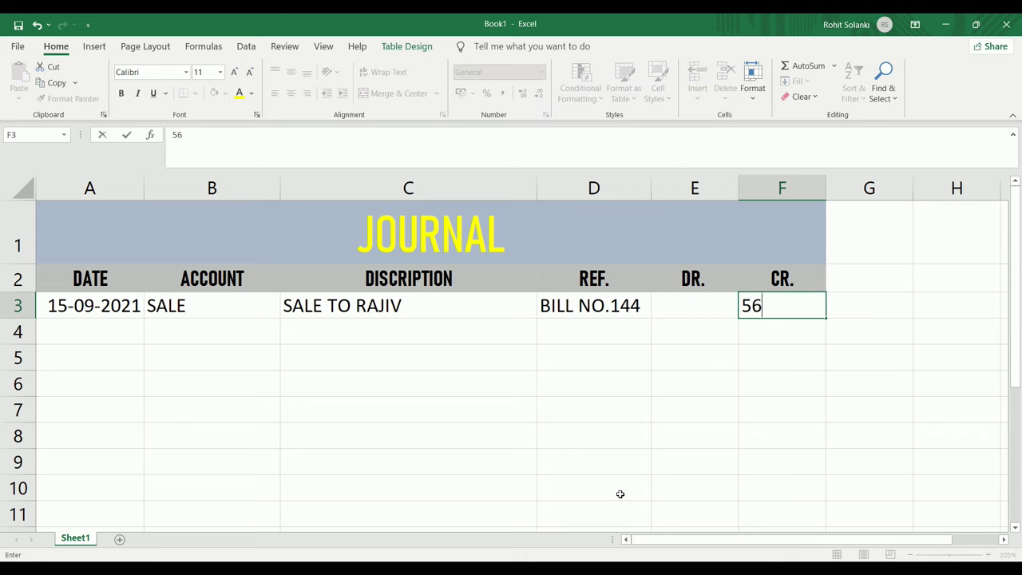
pyautogui.write('400')
pyautogui.press('Return')
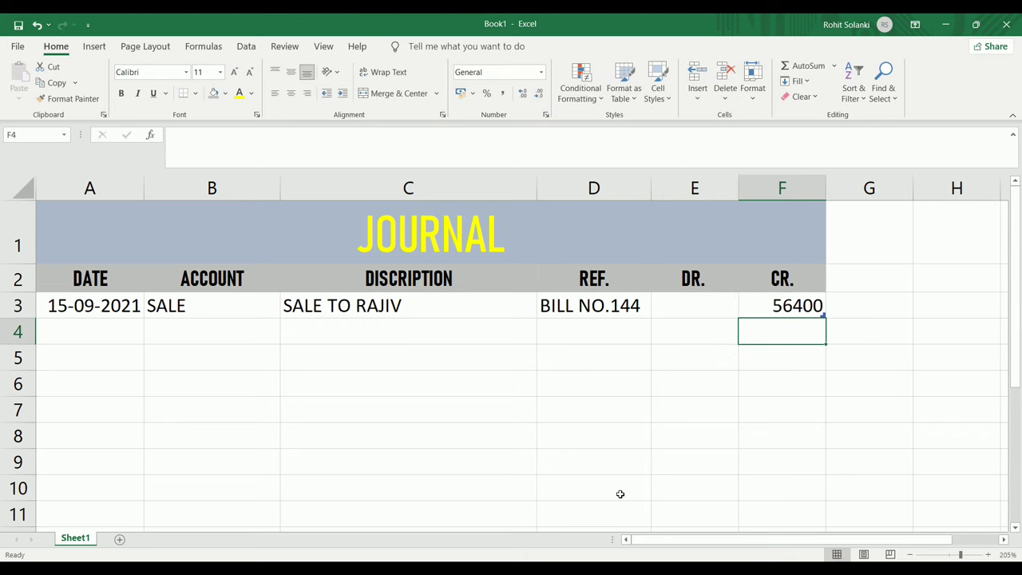
# Begin row 4's debit entry: same date, account RAJIV, description SALE, reference BILL NO.144.
pyautogui.press('Left')
pyautogui.press('Left')
pyautogui.press('Left')
pyautogui.press('Left')
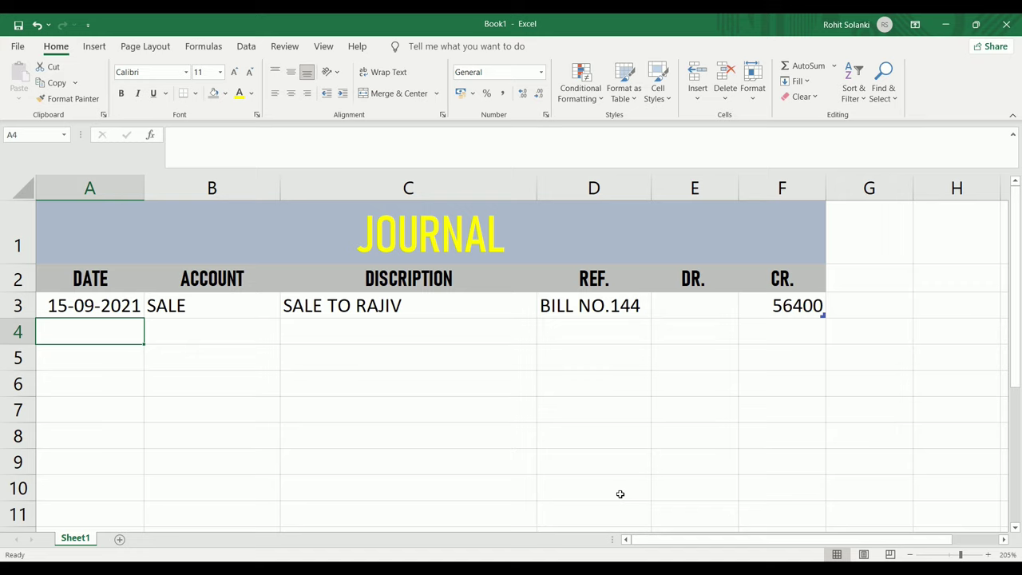
pyautogui.hotkey('ctrl', 'd')
pyautogui.press('Tab')
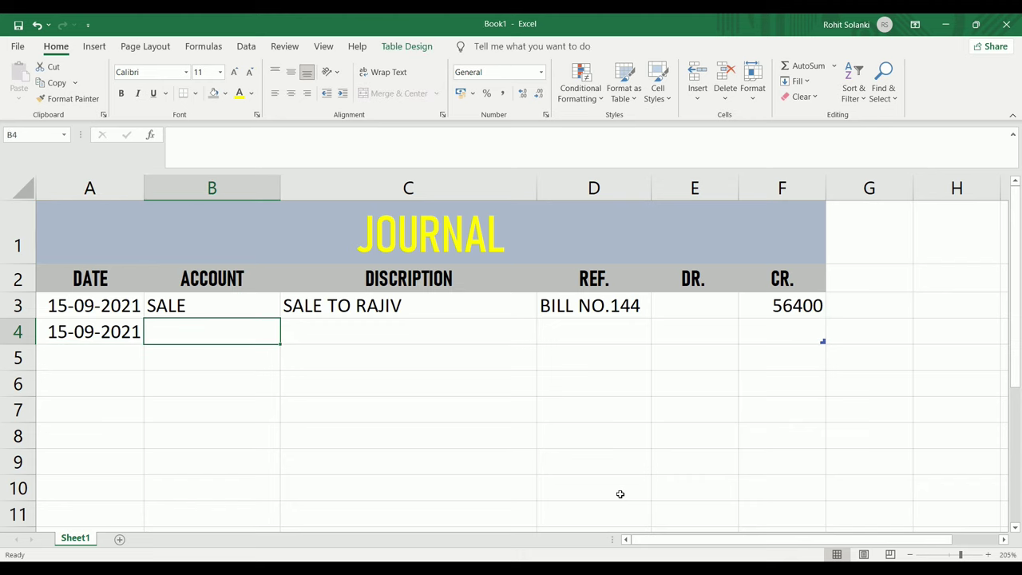
pyautogui.write('RA')
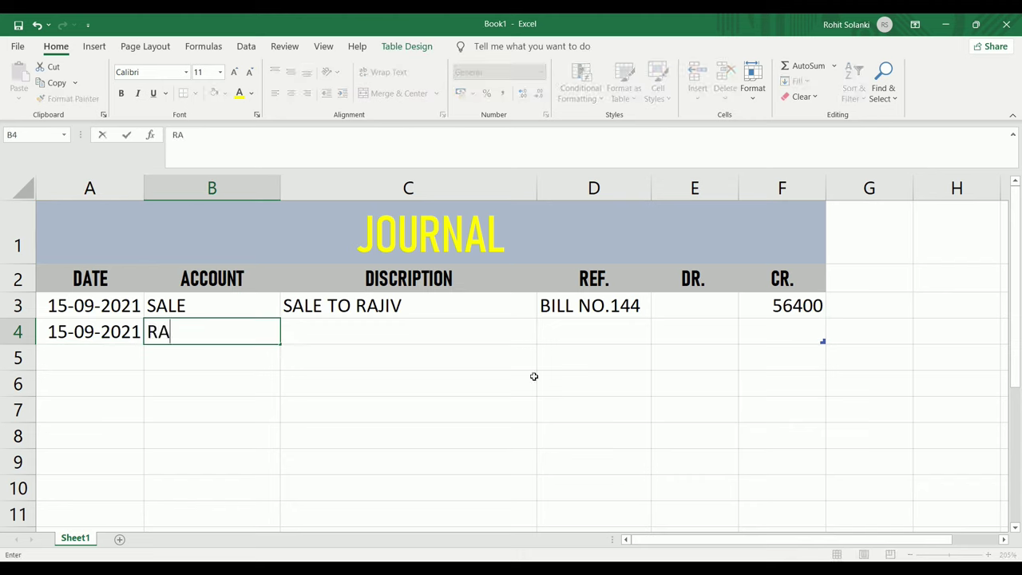
pyautogui.write('JIV')
pyautogui.press('Tab')
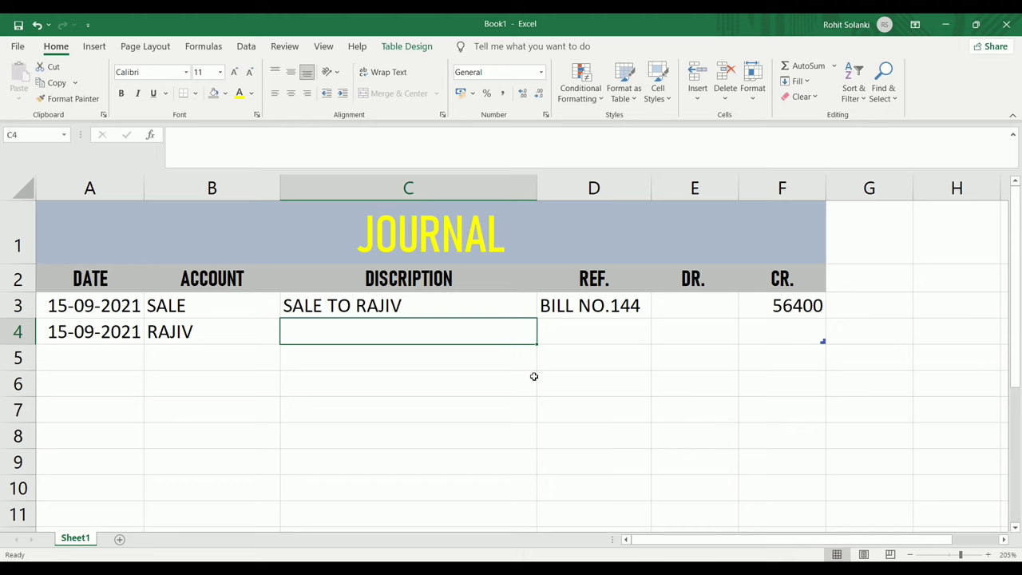
pyautogui.write('SALE')
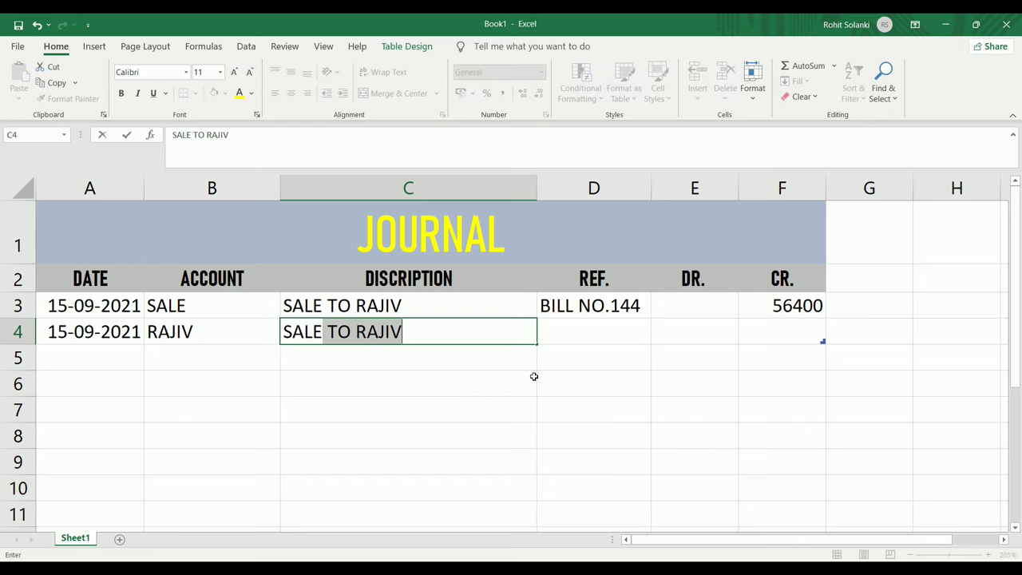
pyautogui.press('BackSpace')
pyautogui.press('Tab')
pyautogui.write('BILL')
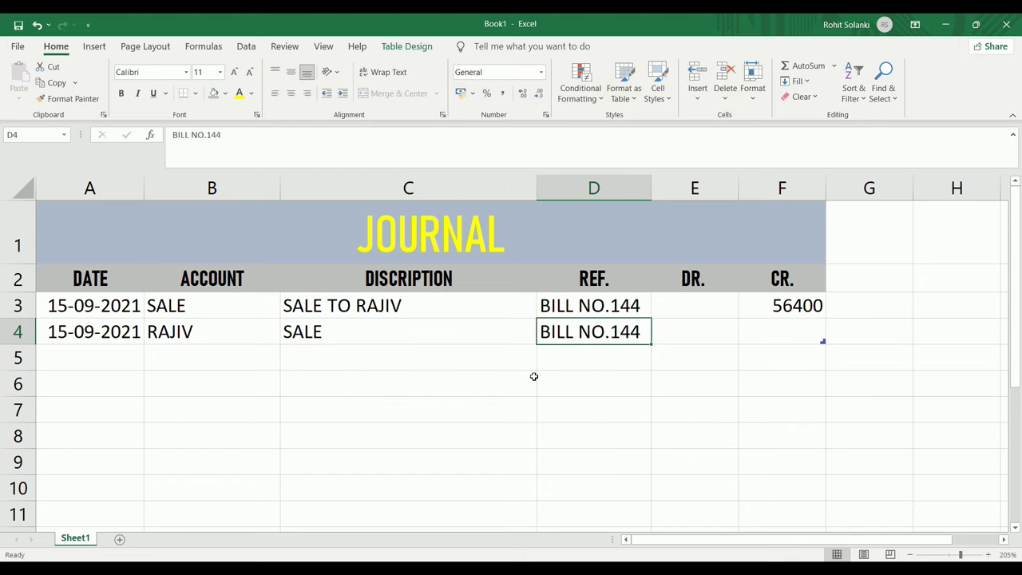
pyautogui.press('Tab')
# Add RAJIV's 56400 debit, then a SALE TO RAJDHANI & CO entry crediting 44965 under BILL NO.145.
pyautogui.write('56')
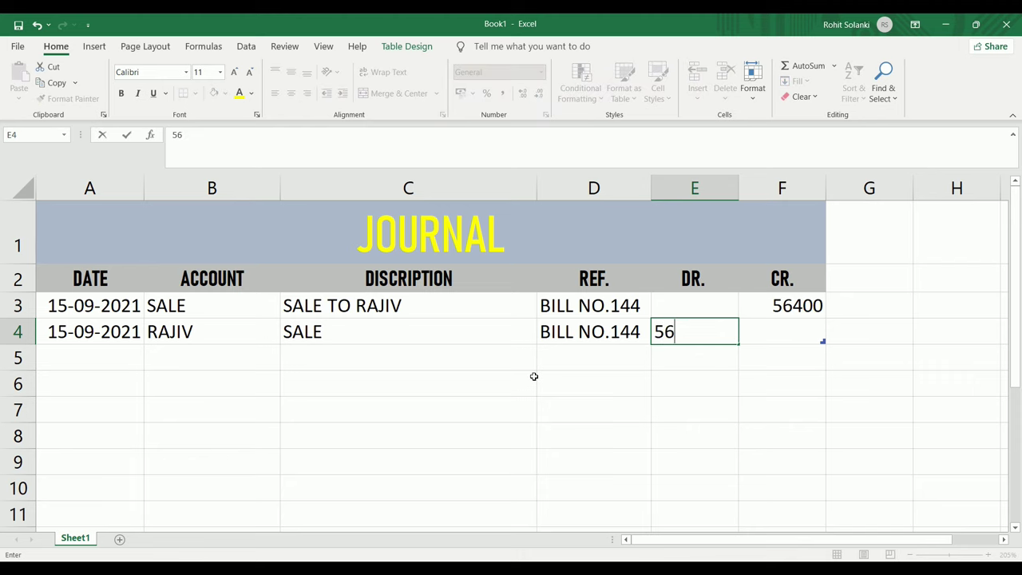
pyautogui.write('400')
pyautogui.moveTo(80, 306); pyautogui.dragTo(748, 372)
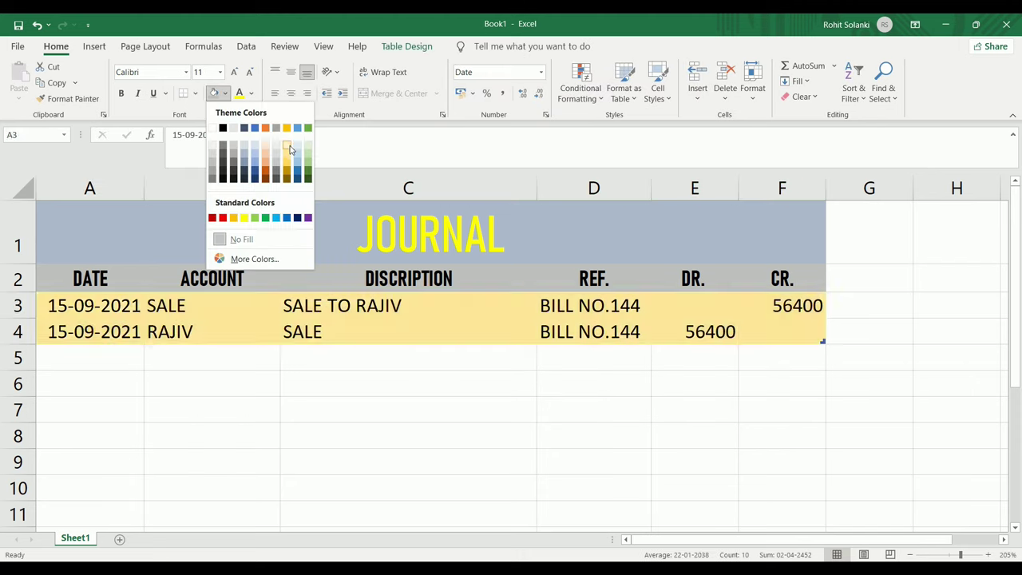
pyautogui.press('Tab')
pyautogui.write('15-09-2021SALE')
pyautogui.press('Tab')
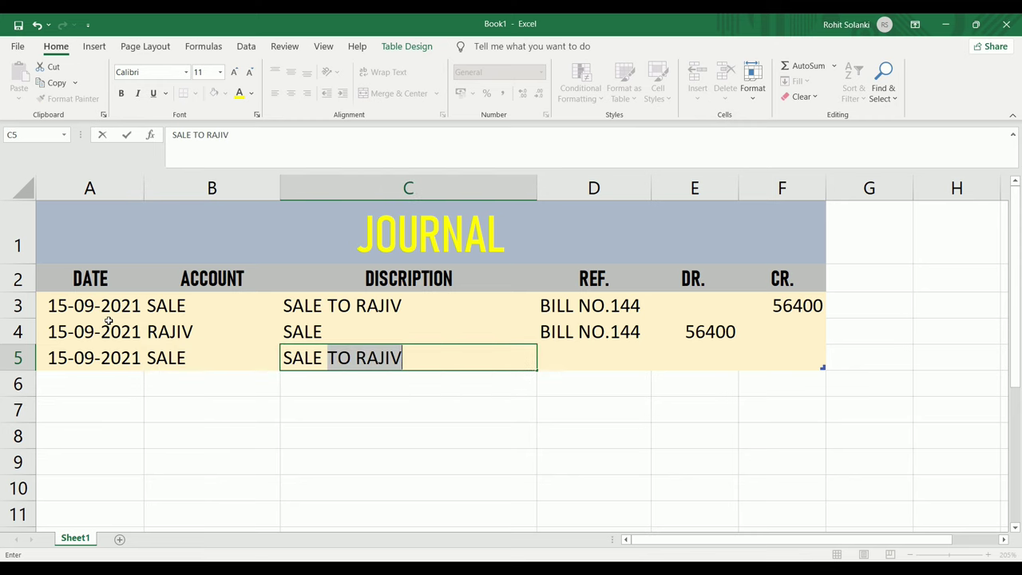
pyautogui.write('SALE TO RAJDHANI & CO')
pyautogui.press('Tab')
pyautogui.write('B')
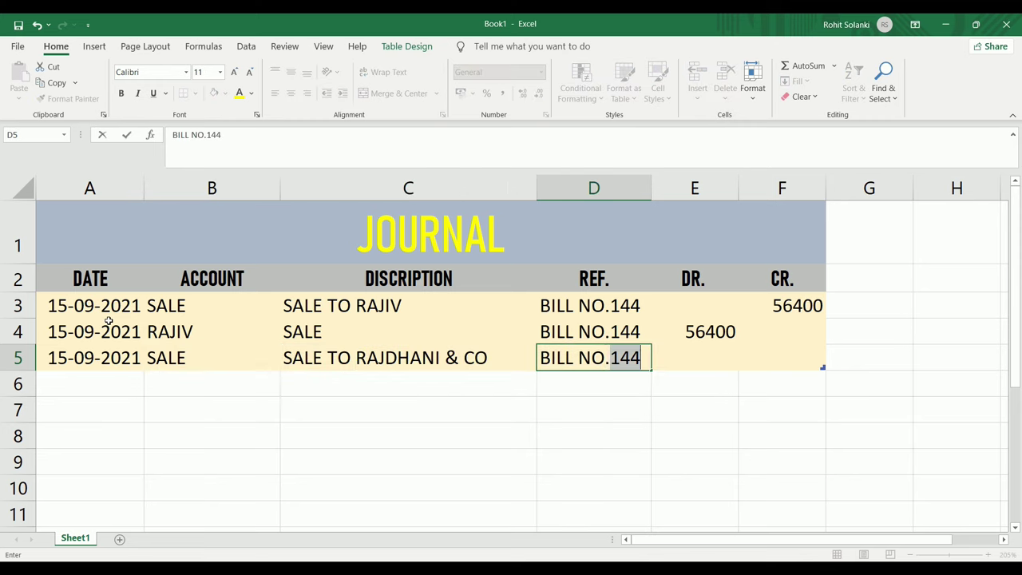
pyautogui.write('ILL NO.145')
pyautogui.press('Tab')
# Record the matching 15-09-2021 RAJDHANI & CO debit of 44965 under BILL NO.145.
pyautogui.press('Tab')
pyautogui.write('44965')
pyautogui.press('Return')
pyautogui.press('Home')
pyautogui.write('15-09-2021')
pyautogui.press('Tab')
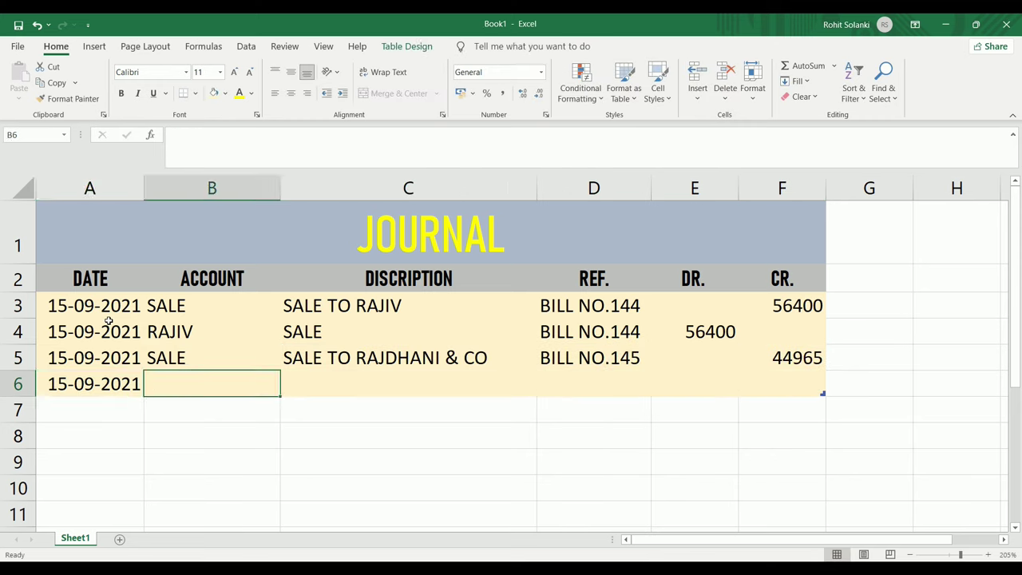
pyautogui.write('RAJDHANI & CO')
pyautogui.press('Tab')
pyautogui.write('BILL NO.145')
pyautogui.press('Tab')
pyautogui.write('4')
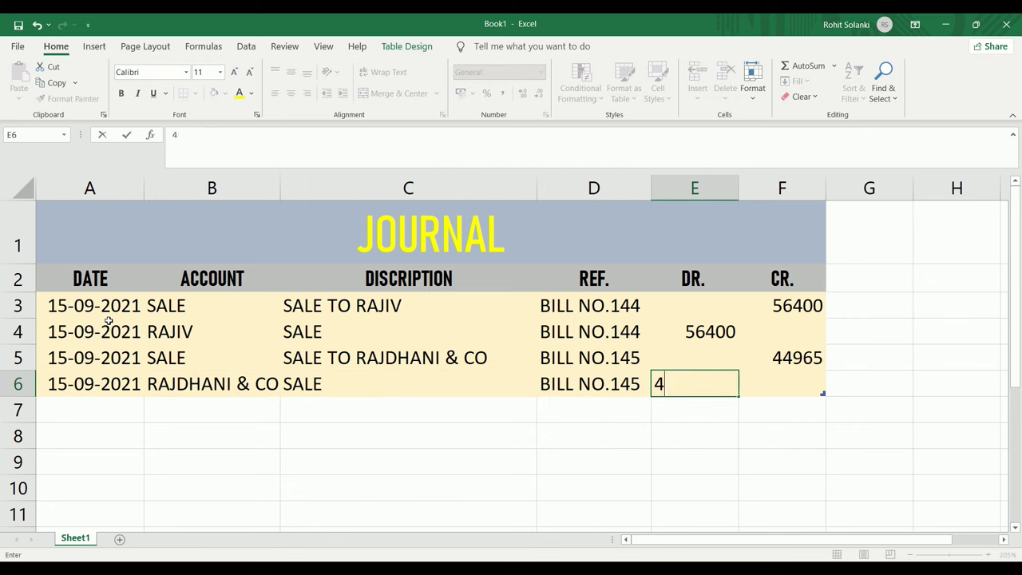
pyautogui.write('4965')
pyautogui.press('Return')
# Start row 7 with date 17-09-2021, account PURCHASE and description PURCHASE FROM TARGUS TRADERS.
pyautogui.press('Home')
pyautogui.write('9/201')
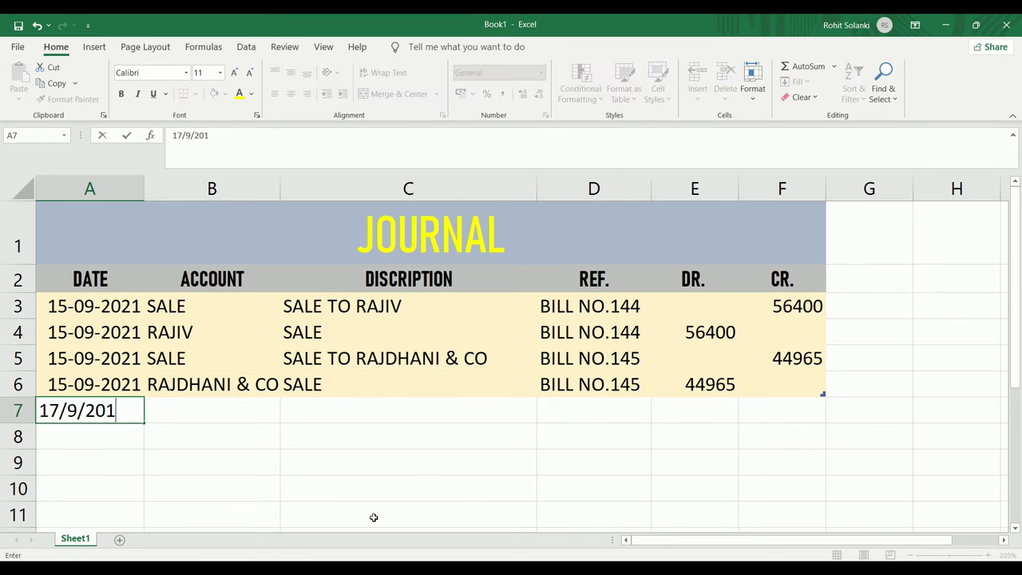
pyautogui.write('1')
pyautogui.press('Tab')
pyautogui.write('PURCHASE')
pyautogui.press('Tab')
pyautogui.write('PURCHASE')
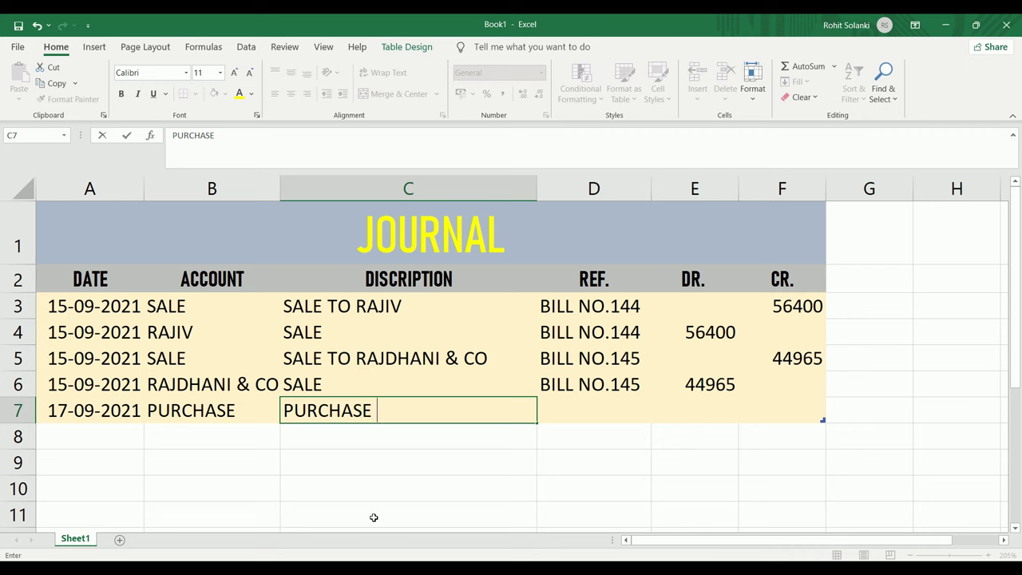
pyautogui.write(' FROM TARGUS T')
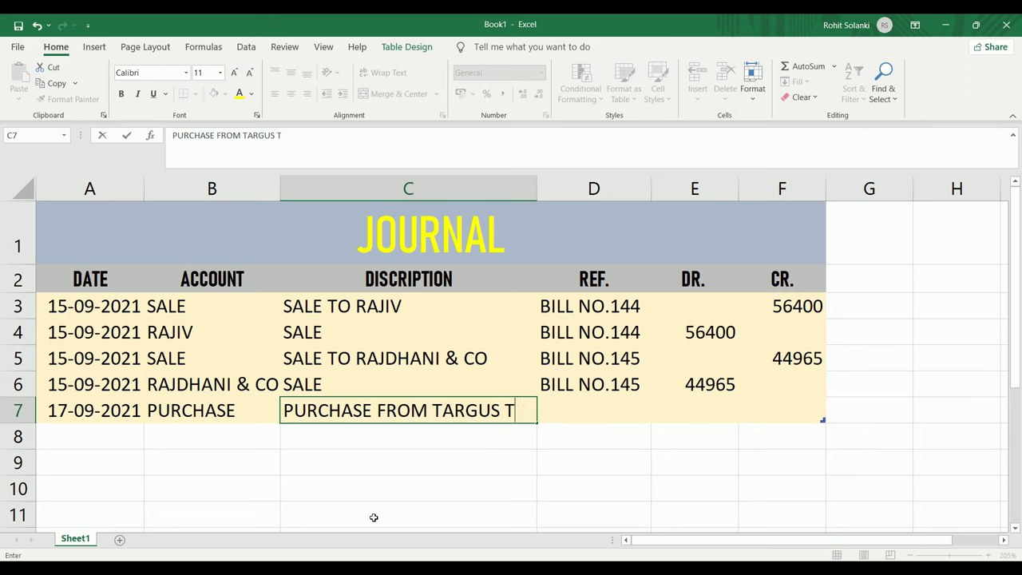
pyautogui.write('RADERS')
pyautogui.press('Tab')
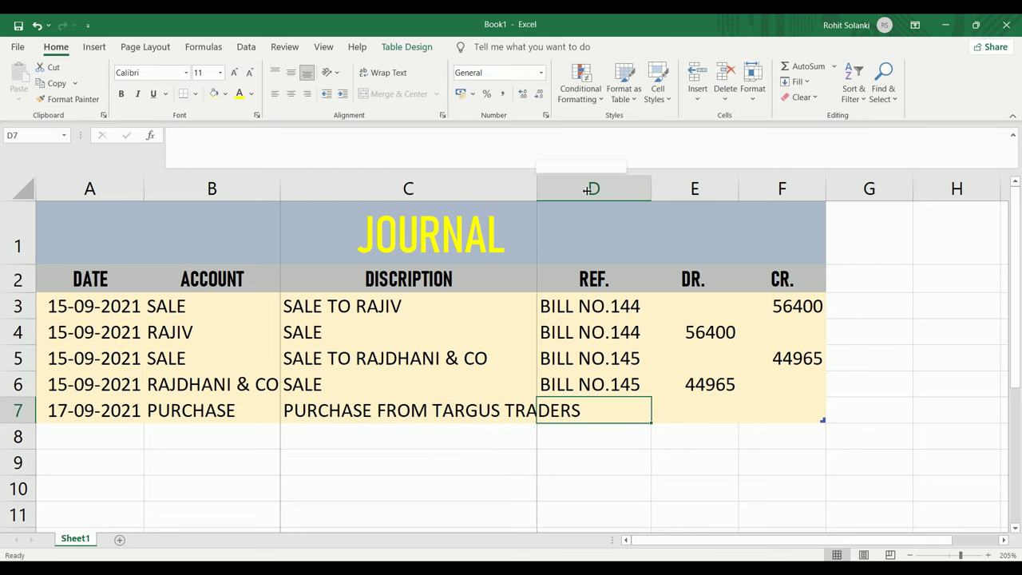
# Add reference BILL NO.TT-44, debit 104500 and credit 104500 to Targus Traders, autofitting columns.
pyautogui.doubleClick(536, 188)
pyautogui.write('BILL N')
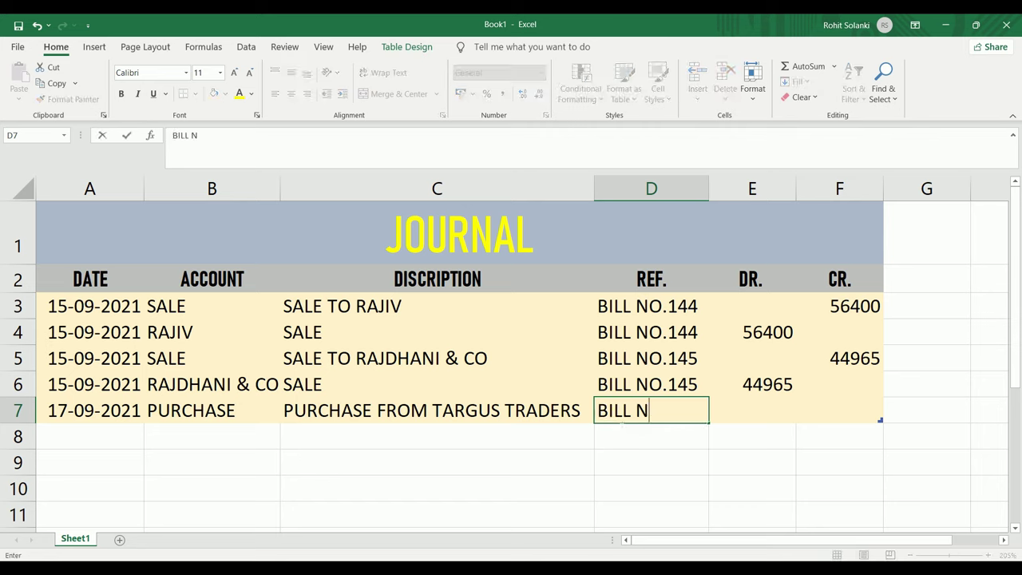
pyautogui.write('O.TT44')
pyautogui.hotkey('ctrl', 'Return')
pyautogui.press('F2')
pyautogui.press('Left')
pyautogui.press('Left')
pyautogui.write('-')
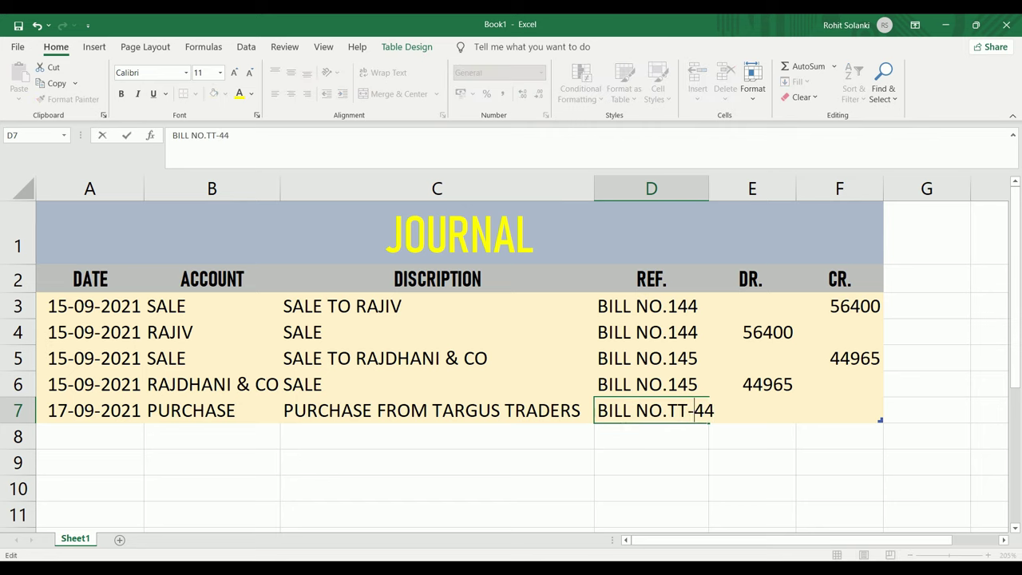
pyautogui.hotkey('ctrl', 'Return')
pyautogui.press('Tab')
pyautogui.doubleClick(716, 185)
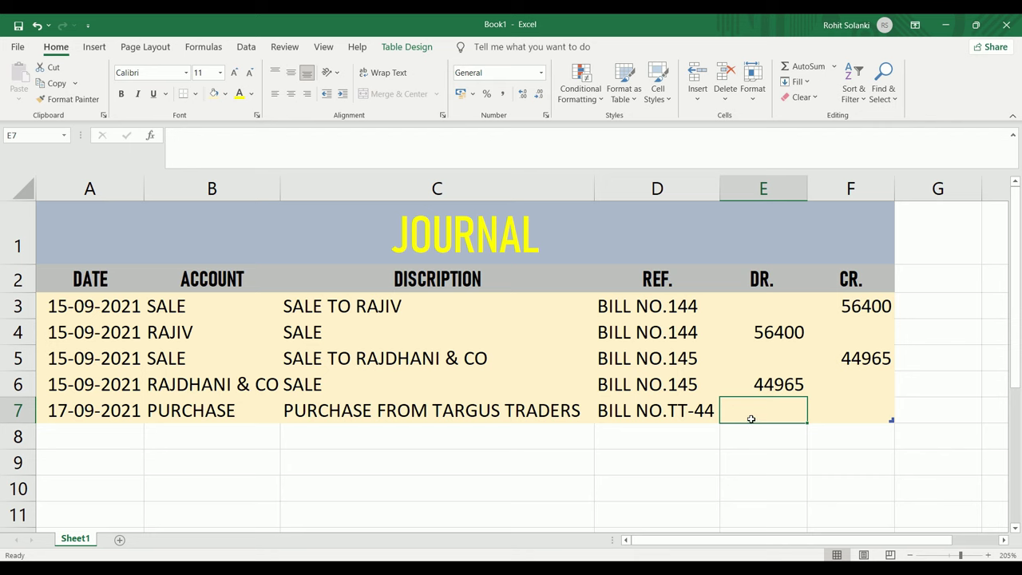
pyautogui.write('104500')
pyautogui.press('Return')
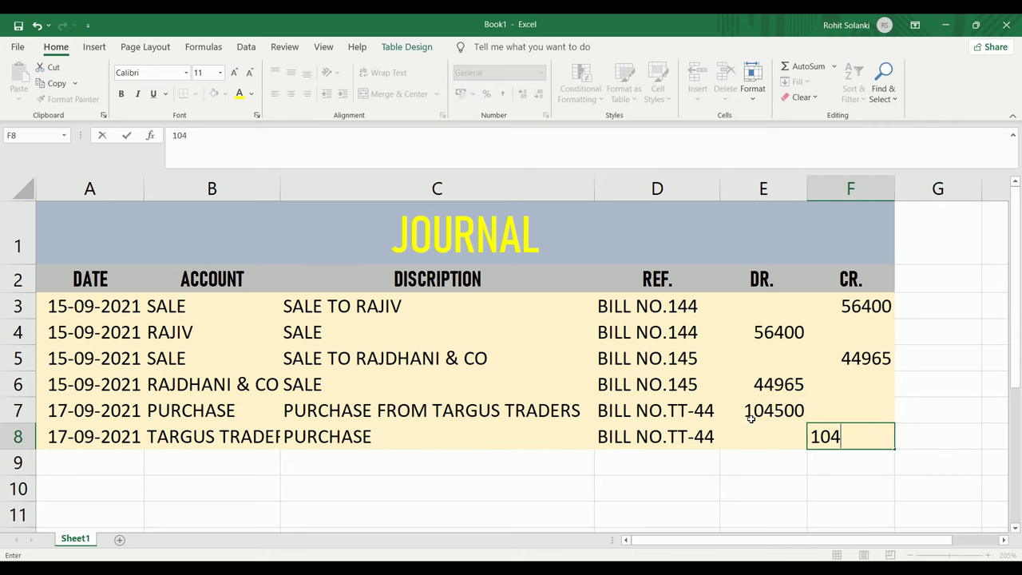
pyautogui.write('500')
pyautogui.press('Return')
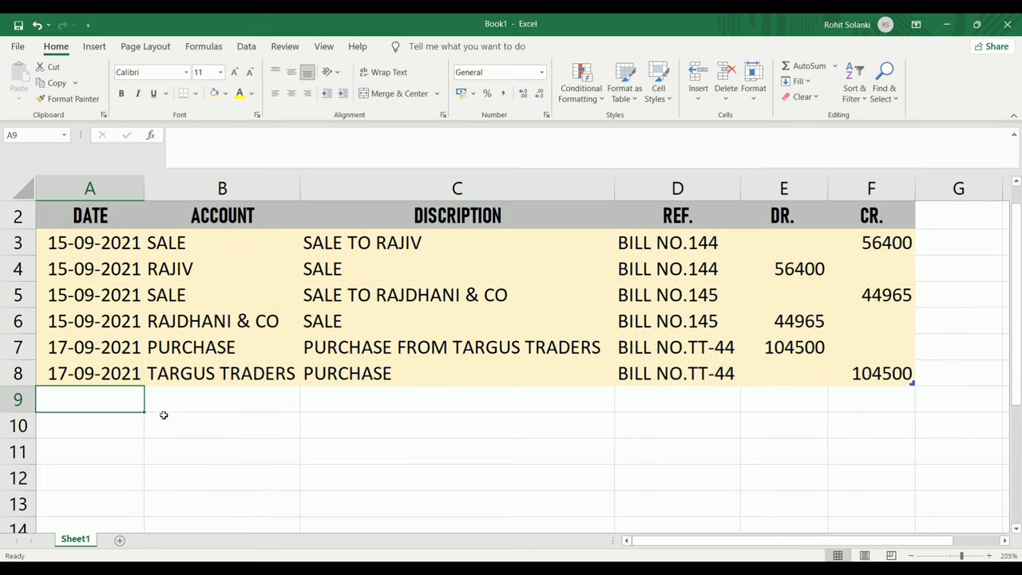
# Enter a 17-09-2021 BANK debit of 26400 for the customer receipt #144, reference RCPT.
pyautogui.write('17-09-2021')
pyautogui.press('Tab')
pyautogui.write('BANK')
pyautogui.press('Tab')
pyautogui.write('AMOUNT RECD. FROM')
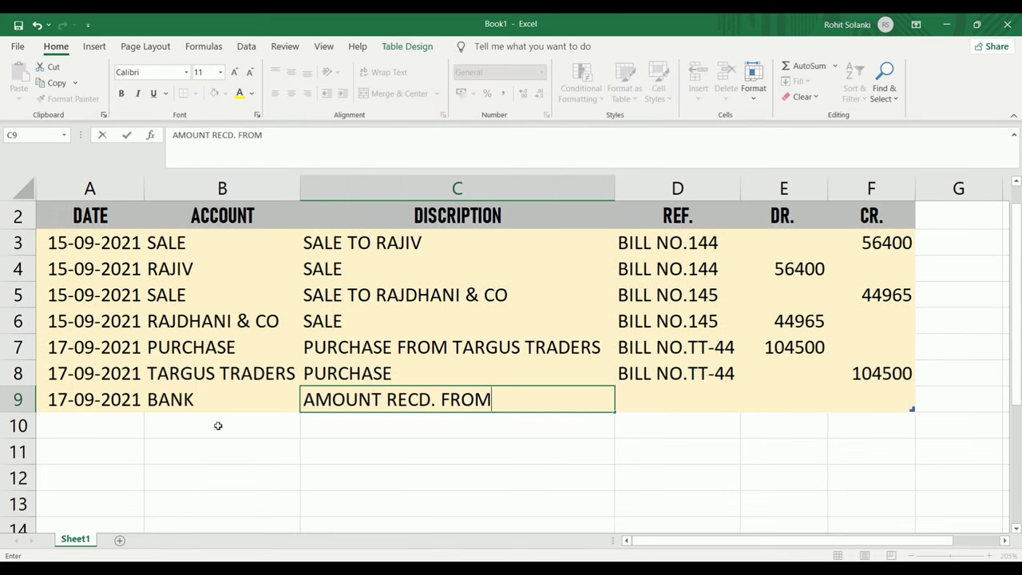
pyautogui.write(' RAJIV #144')
pyautogui.press('Tab')
pyautogui.write('REC')
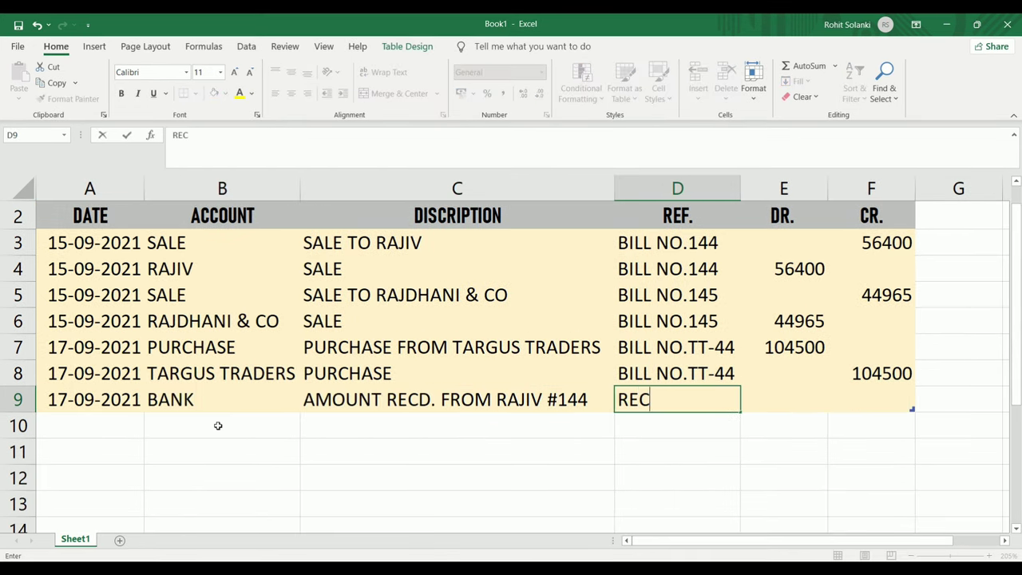
pyautogui.press('BackSpace')
pyautogui.press('BackSpace')
pyautogui.write('CPT')
pyautogui.press('Tab')
pyautogui.write('2')
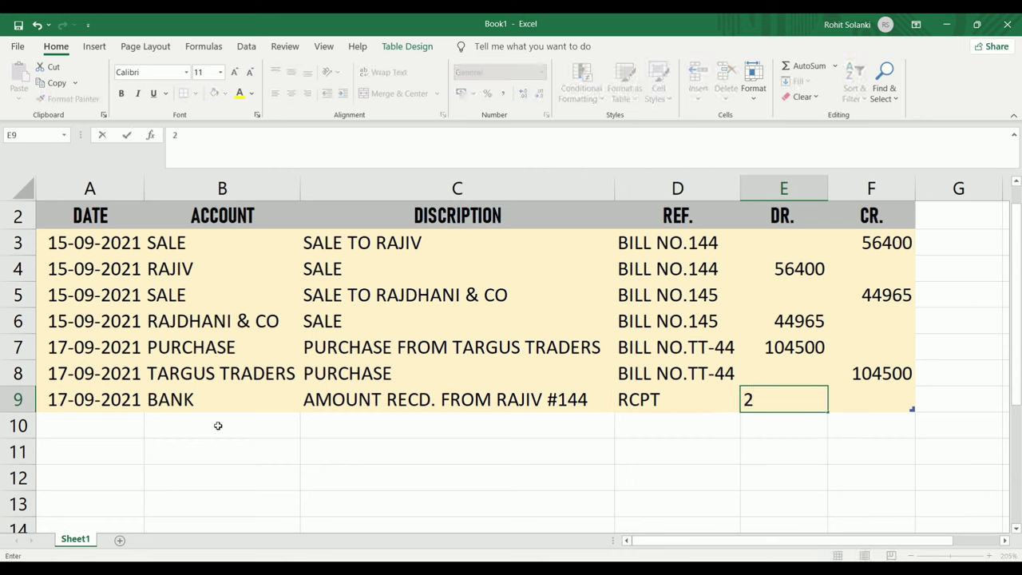
pyautogui.write('6400')
pyautogui.press('Return')
# Add the matching 17-09-2021 row crediting 26400 to the customer's account.
pyautogui.press('Home')
pyautogui.write('17-09-2021')
pyautogui.press('Tab')
pyautogui.write('RAJIV')
pyautogui.press('Tab')
pyautogui.write('A')
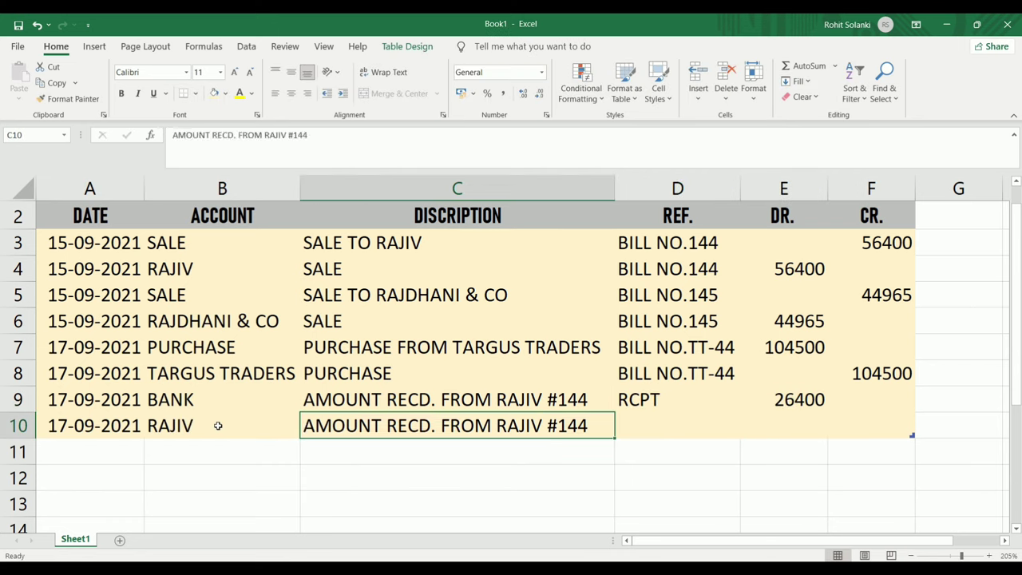
pyautogui.press('Tab')
pyautogui.write('R')
# Add a 17-09-2021 BANK credit of 44500 'PAID TO TARGUS TRADERS #TT-44', reference PYMT.
pyautogui.press('Tab')
pyautogui.press('Tab')
pyautogui.write('26400')
pyautogui.press('Return')
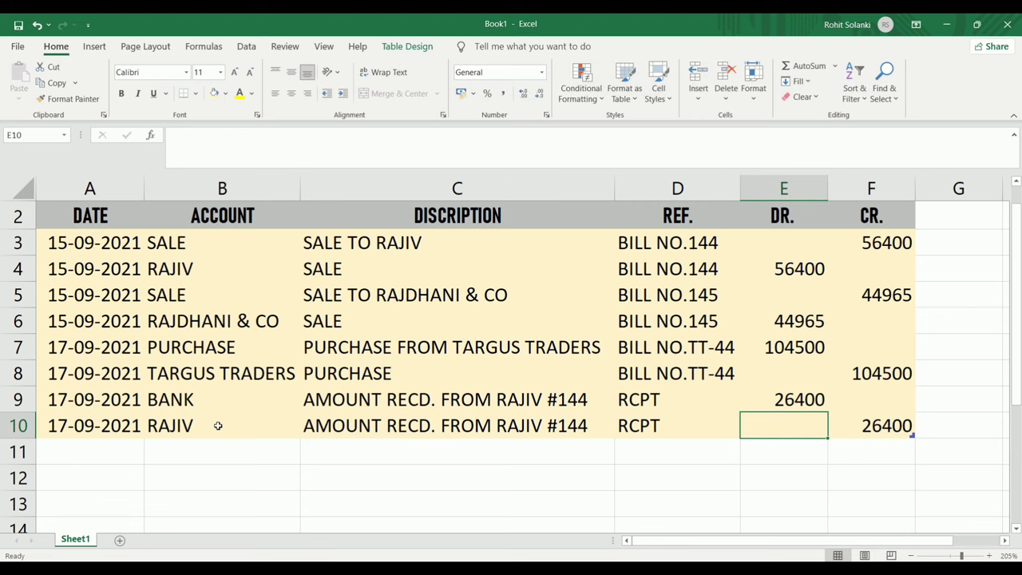
pyautogui.write('17-09-2021')
pyautogui.press('Tab')
pyautogui.write('B')
pyautogui.write('PAID T')
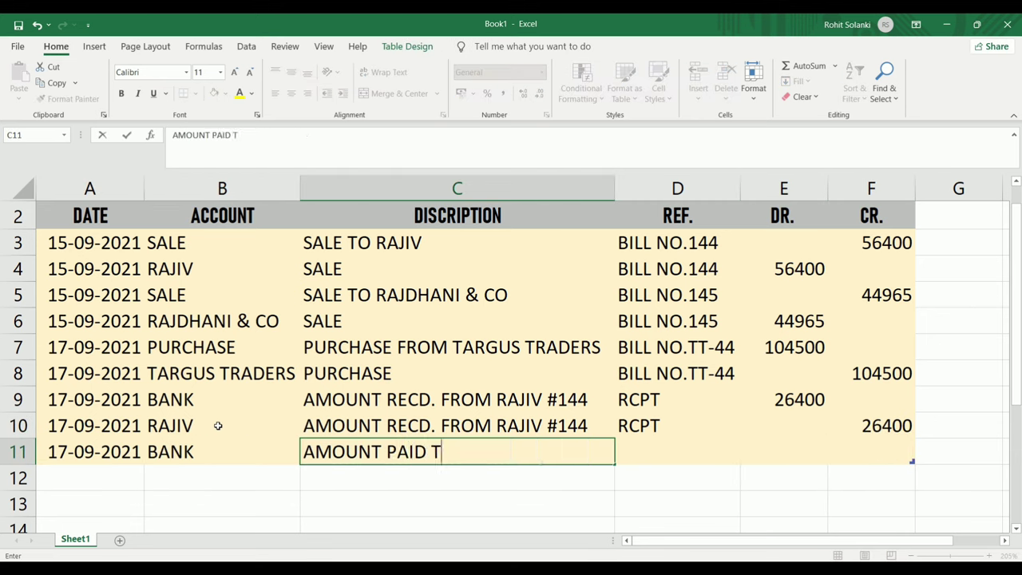
pyautogui.write('O TARGUS TRADERS #TT')
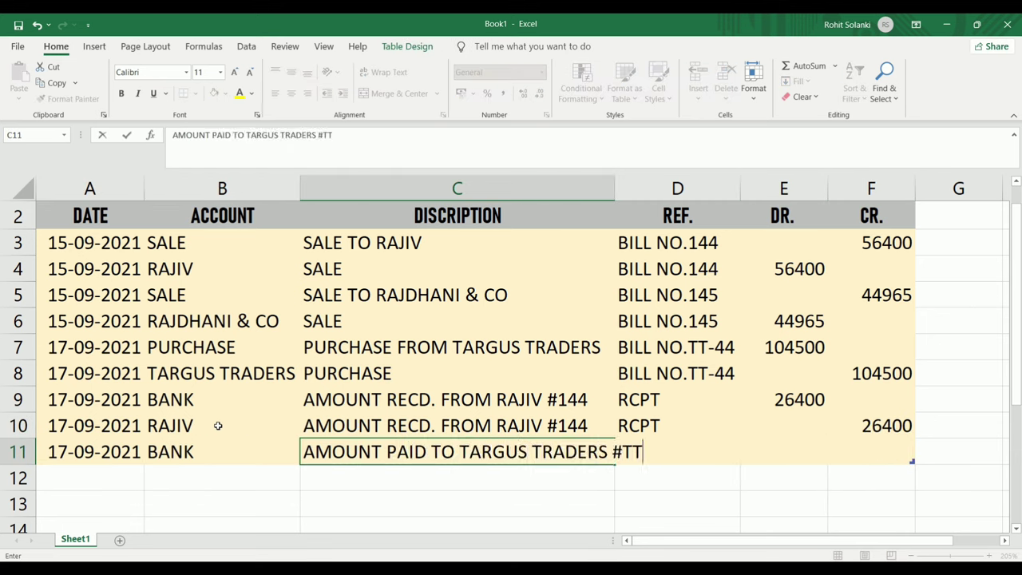
pyautogui.write('-44')
pyautogui.press('Tab')
pyautogui.write('PYMT')
pyautogui.press('Tab')
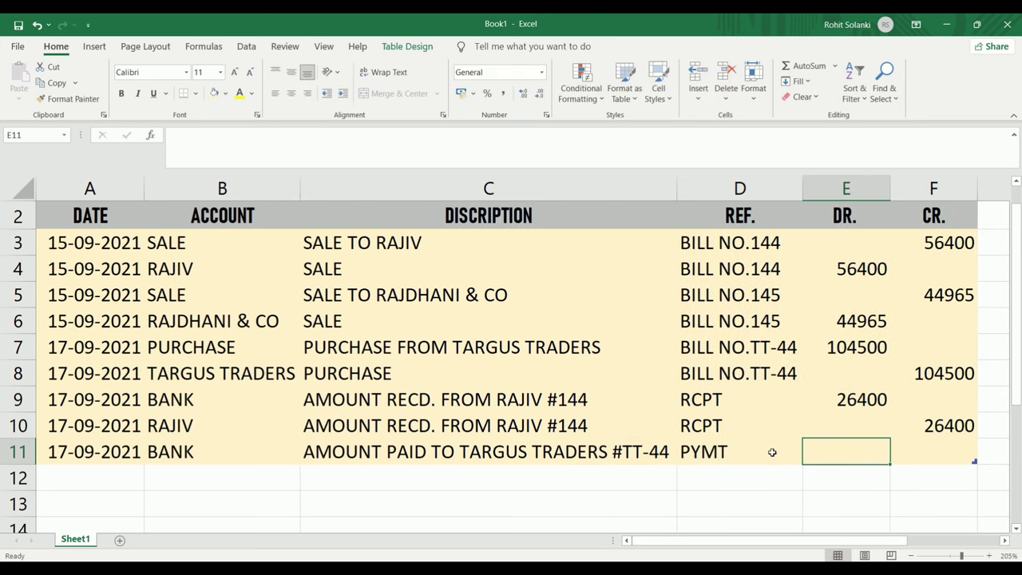
pyautogui.press('Tab')
pyautogui.write('44500')
pyautogui.press('Return')
# Start the matching 17-09-2021 row for the TARGUS TRADERS account.
pyautogui.write('17-09-2021')
pyautogui.press('Tab')
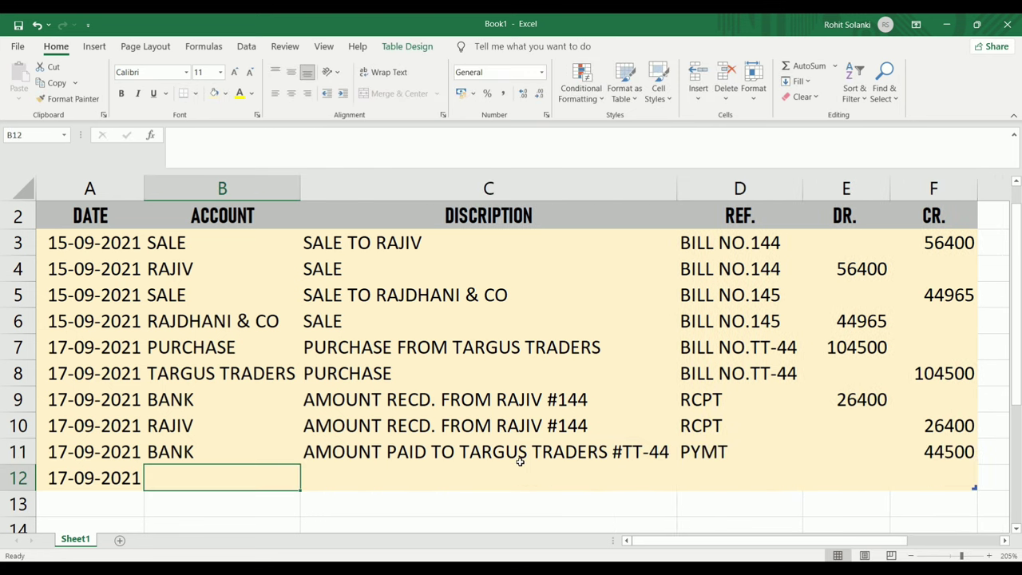
pyautogui.write('TARGUS TRADERS')
pyautogui.press('Tab')
# Complete the TARGUS TRADERS row with its TT-44 payment description and the 44500 debit.
pyautogui.write('AMOUNT PAID TO TARGUS TRADERS #TT-4444500')
pyautogui.press('Return')
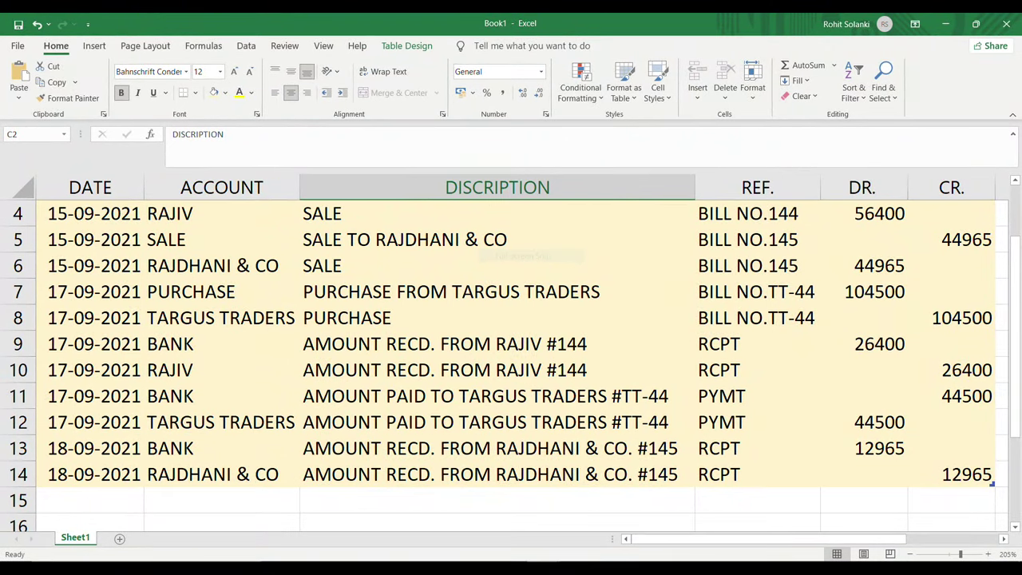
# Format the DR. and CR. columns E:F as rupee Currency, e.g. ₹ 56,400.00.
pyautogui.scroll(3, 791, 519)
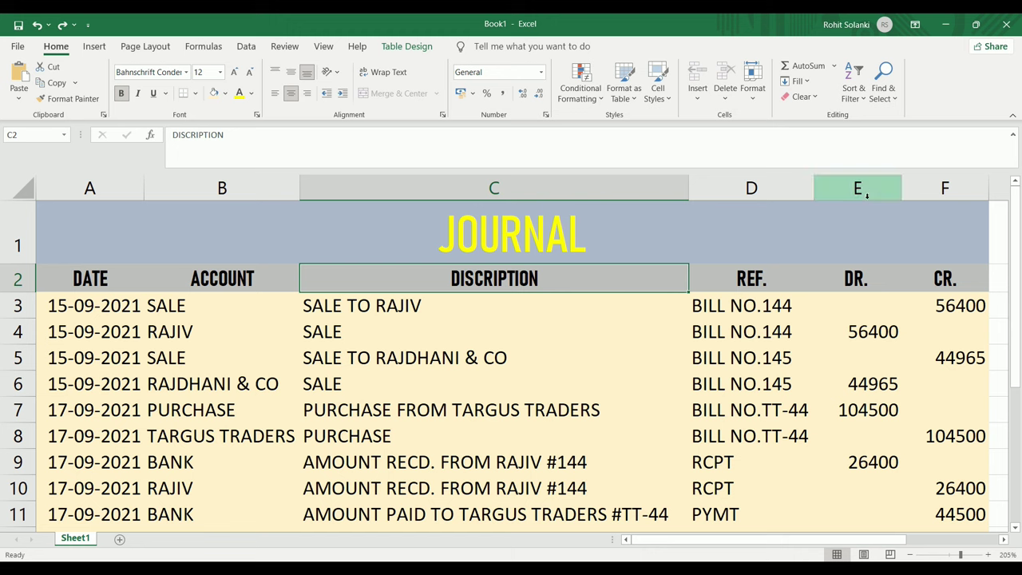
pyautogui.moveTo(859, 192); pyautogui.dragTo(924, 197)
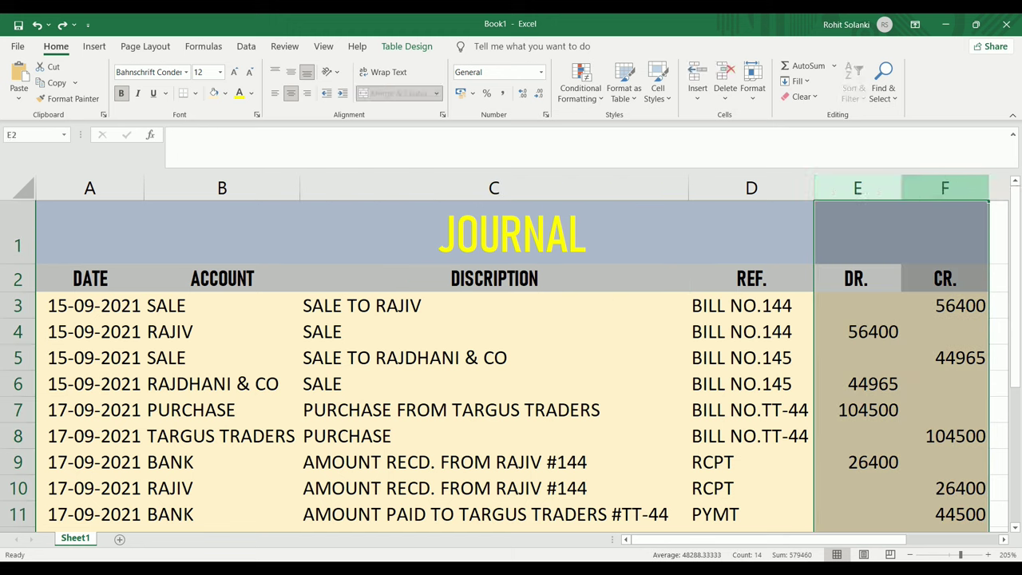
pyautogui.click(542, 75)
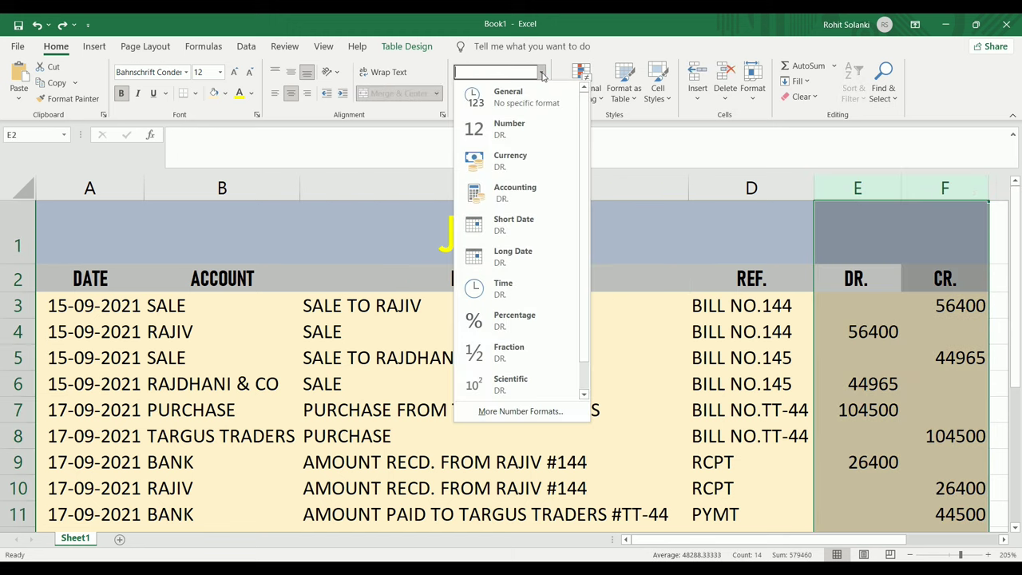
pyautogui.click(524, 173)
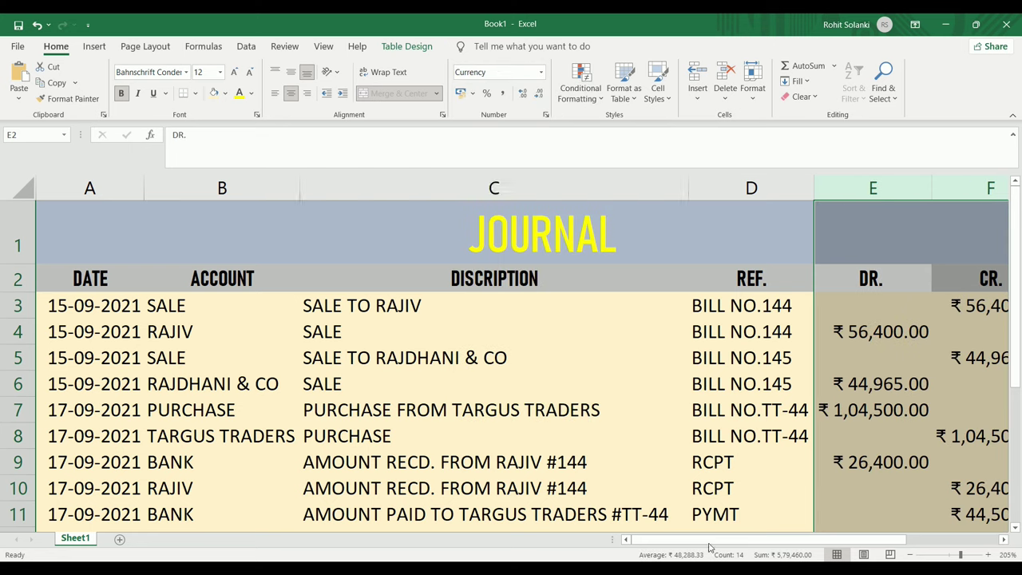
pyautogui.moveTo(709, 543); pyautogui.dragTo(756, 545)
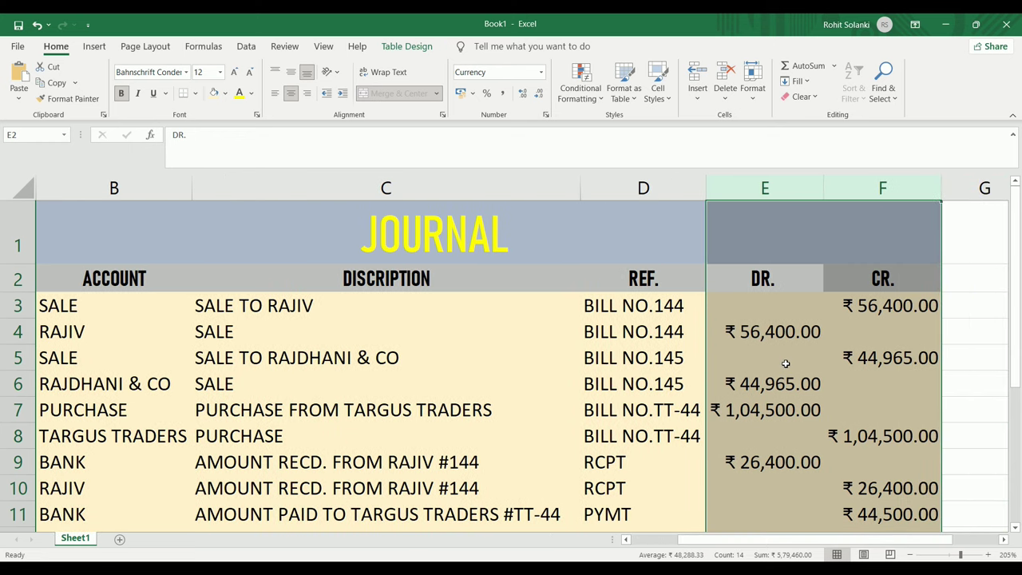
pyautogui.click(773, 368)
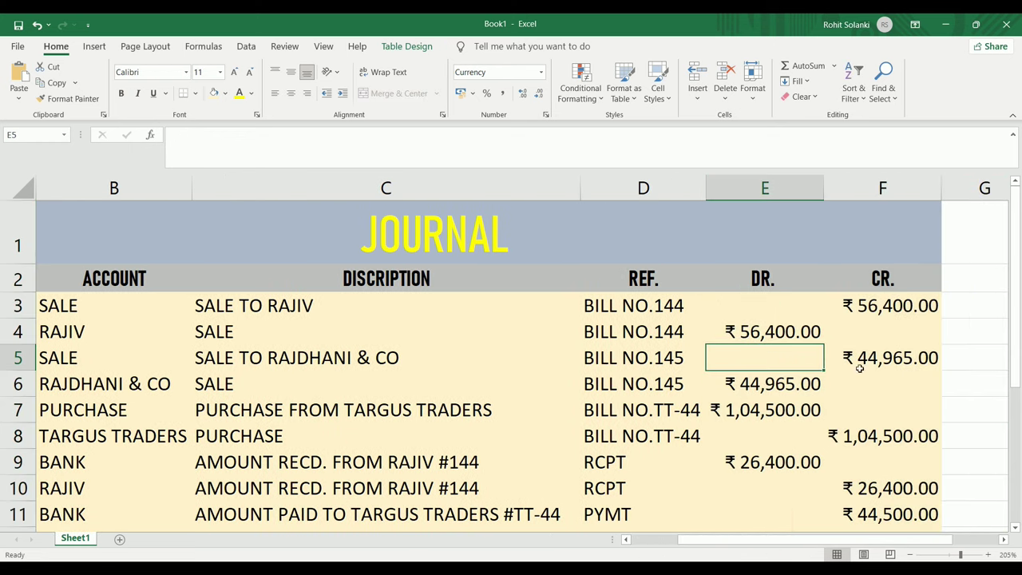
# Browse the Currency symbol list in Format Cells for columns E:F, then cancel without changes.
pyautogui.moveTo(764, 195); pyautogui.dragTo(870, 193)
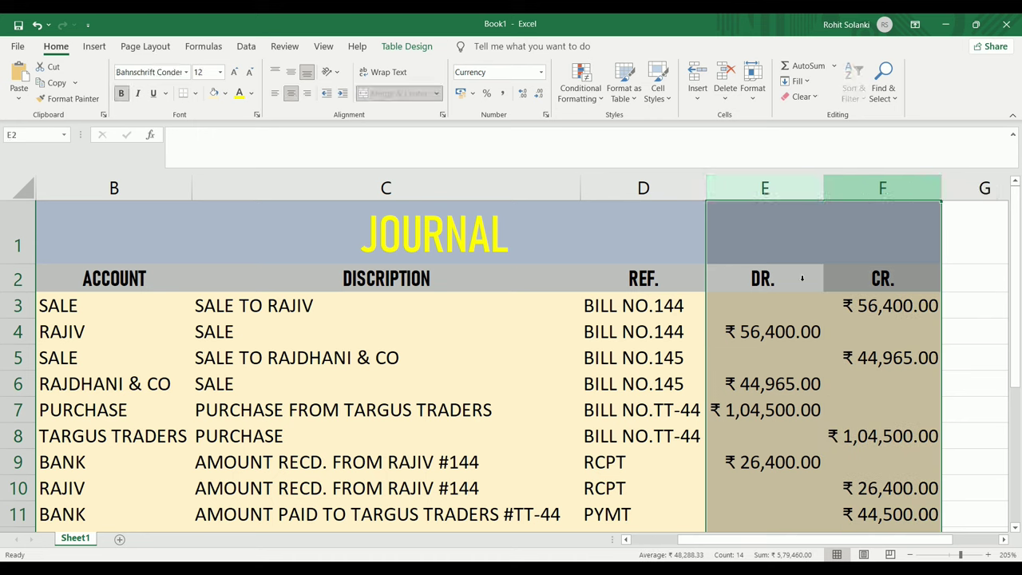
pyautogui.rightClick(761, 322)
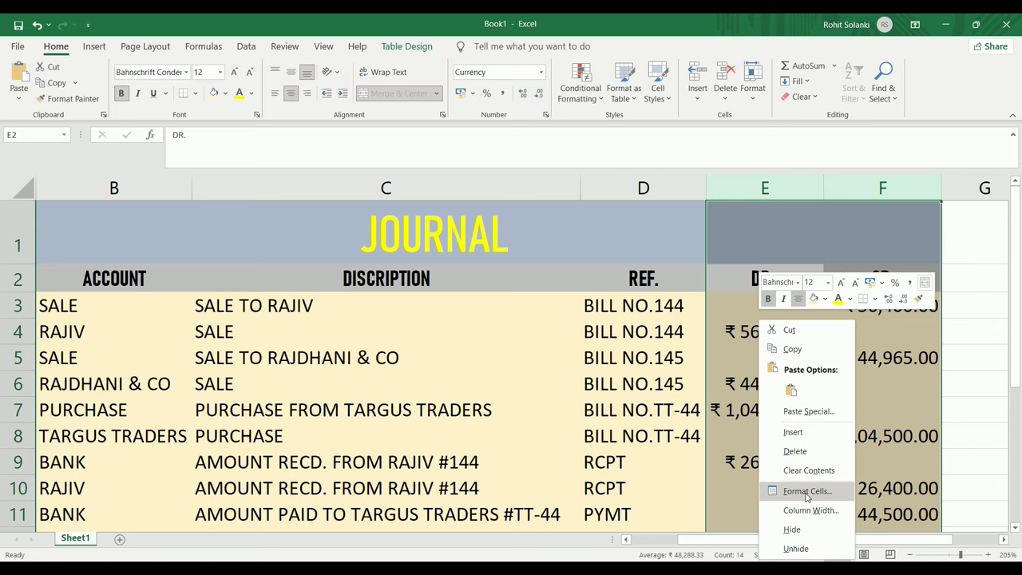
pyautogui.click(807, 491)
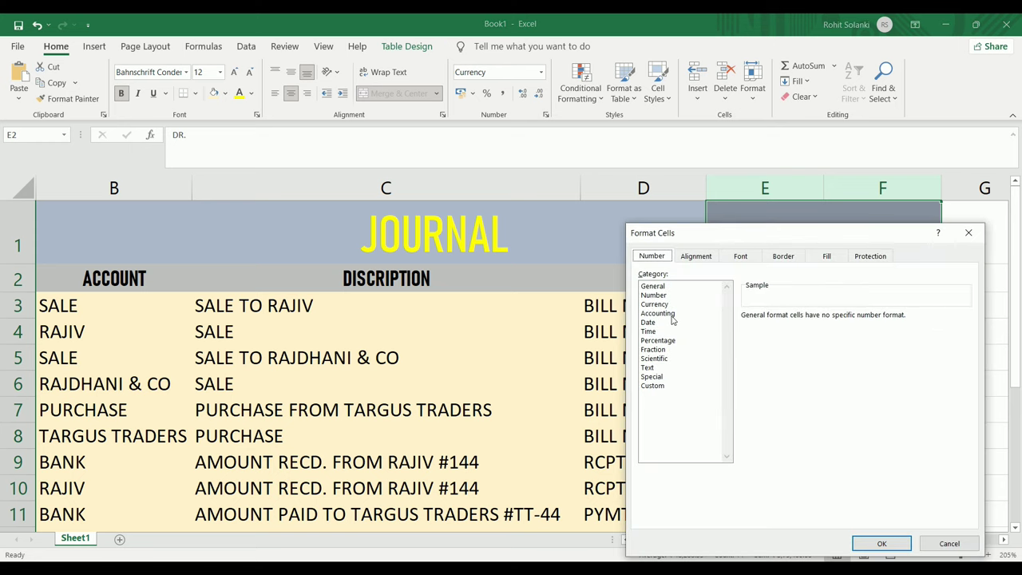
pyautogui.click(661, 306)
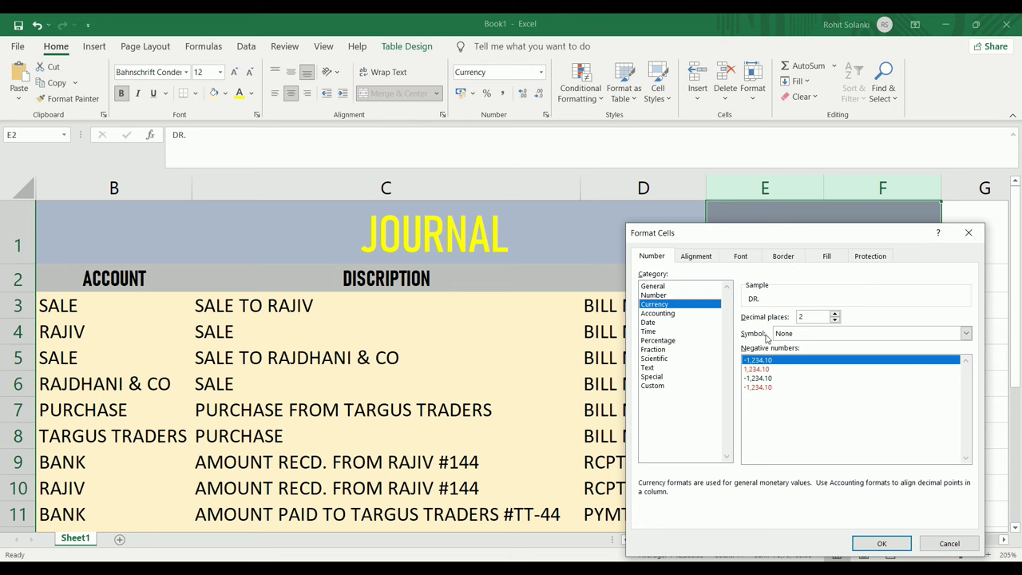
pyautogui.click(964, 333)
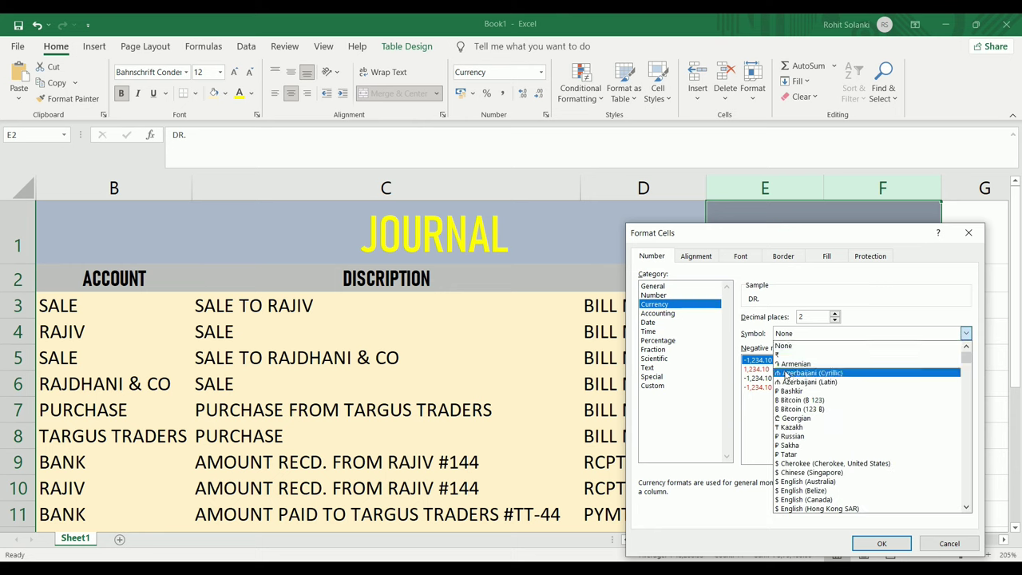
pyautogui.scroll(-1, 788, 412)
pyautogui.scroll(-1, 789, 416)
pyautogui.scroll(-1, 789, 423)
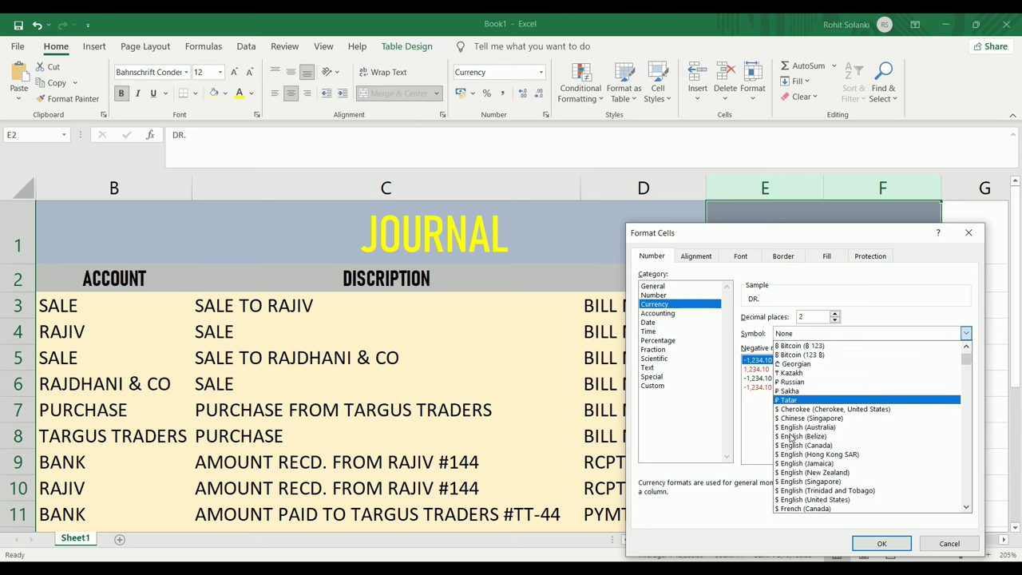
pyautogui.scroll(-1, 790, 438)
pyautogui.scroll(-2, 790, 440)
pyautogui.scroll(-1, 790, 439)
pyautogui.scroll(-1, 790, 439)
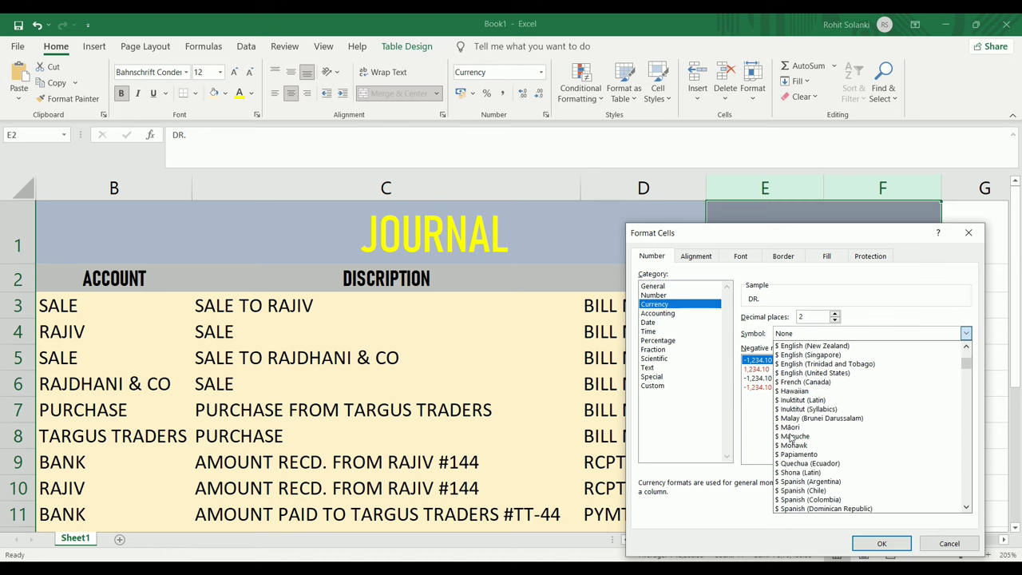
pyautogui.scroll(-1, 790, 439)
pyautogui.click(950, 543)
pyautogui.click(950, 543)
pyautogui.click(798, 410)
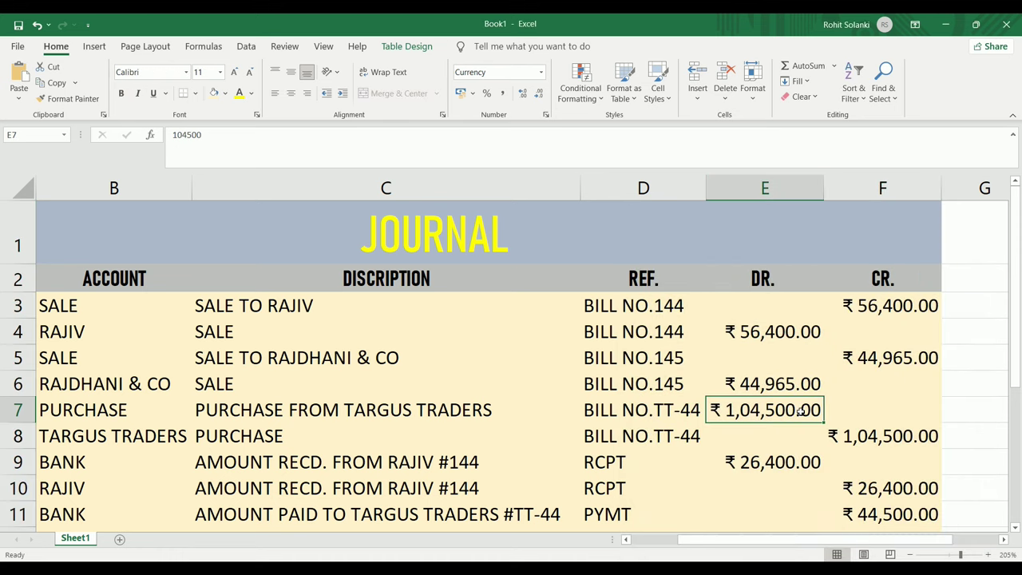
# Freeze the panes above row 3 so the JOURNAL title and headings stay fixed.
pyautogui.hscroll(-2, 666, 523)
pyautogui.keyDown('ctrl'); pyautogui.scroll(-1, 685, 456); pyautogui.keyUp('ctrl')
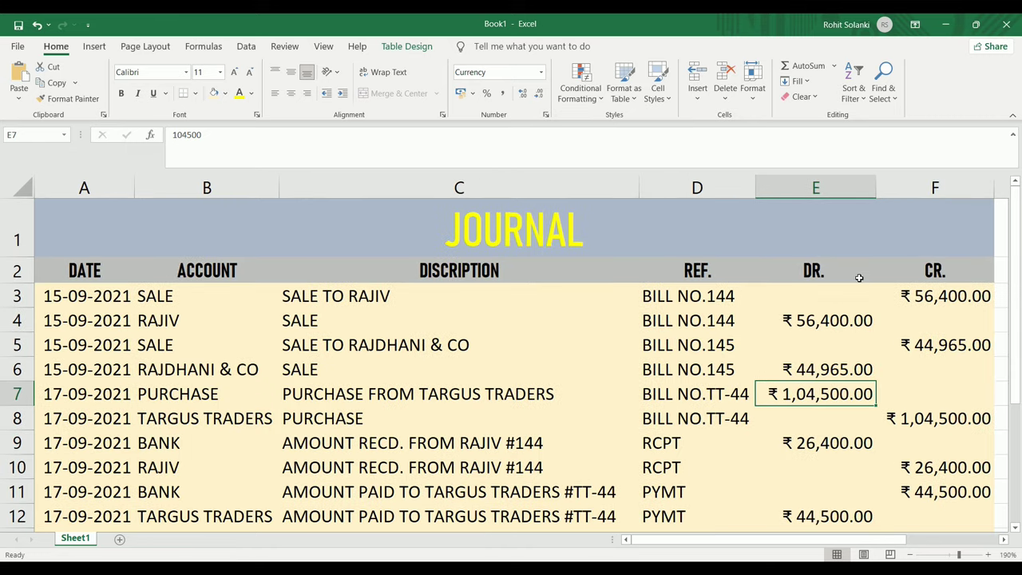
pyautogui.scroll(-1, 857, 303)
pyautogui.scroll(-4, 855, 331)
pyautogui.scroll(5, 855, 335)
pyautogui.click(15, 297)
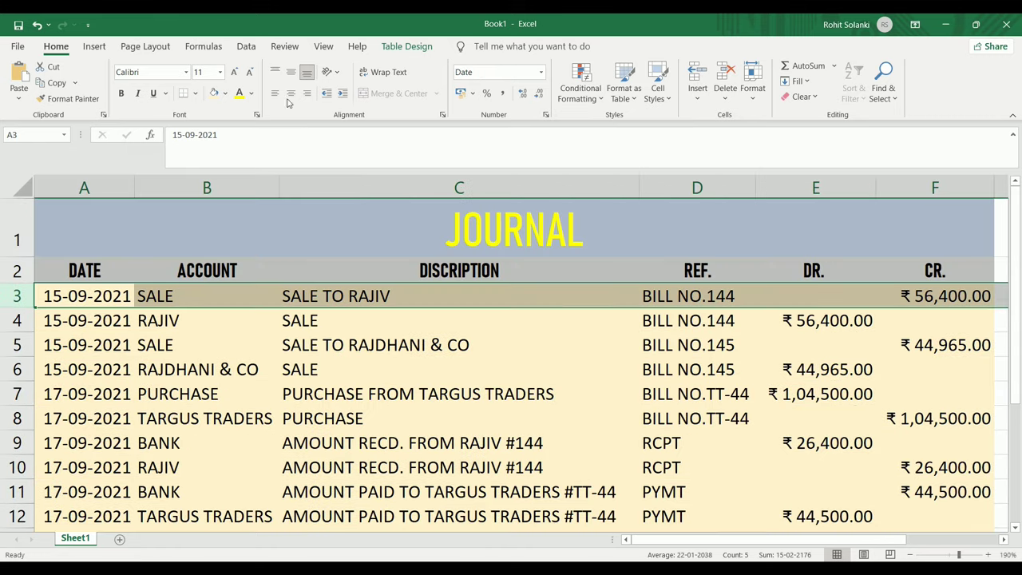
pyautogui.click(321, 48)
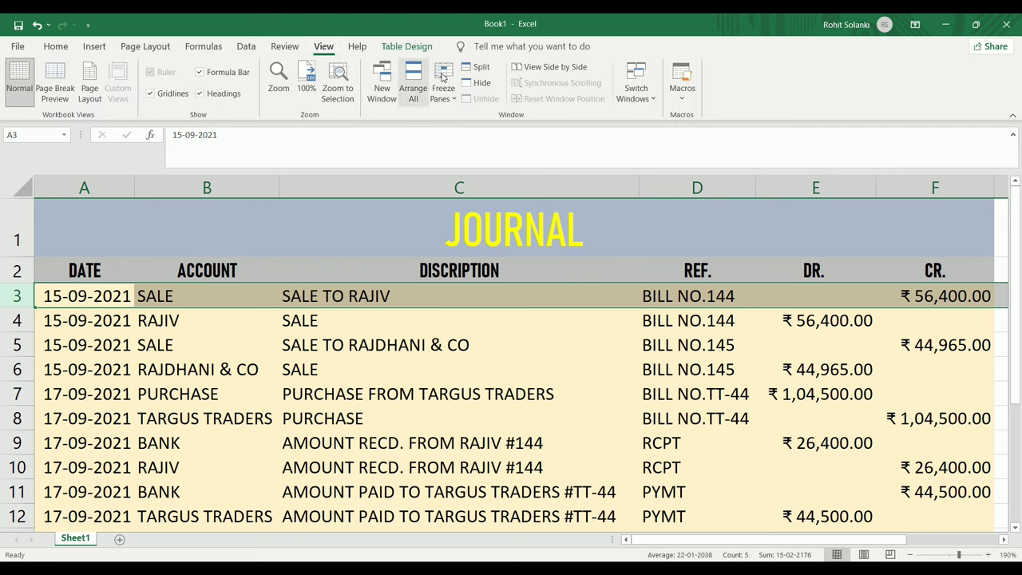
pyautogui.click(452, 97)
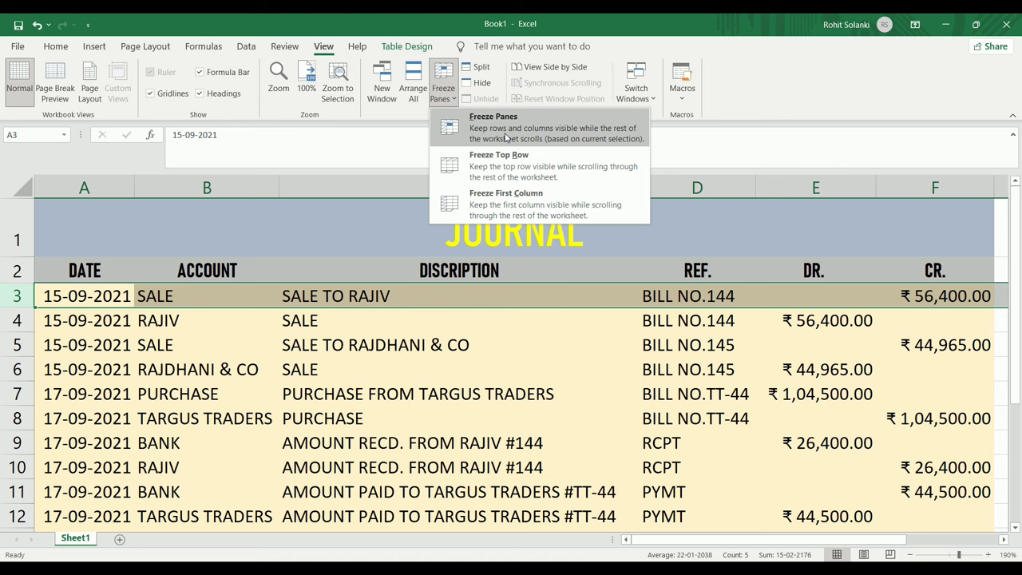
pyautogui.click(505, 138)
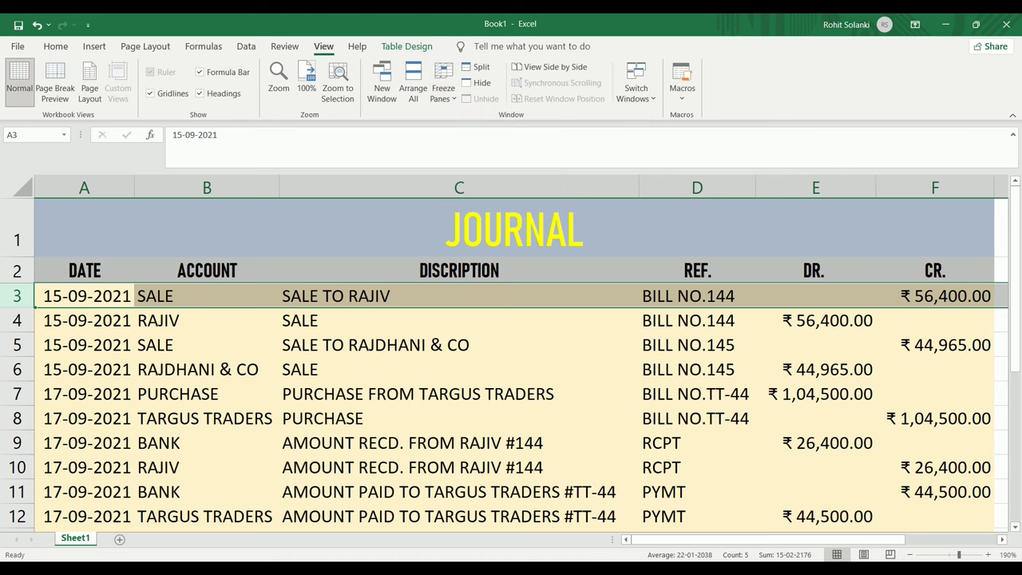
pyautogui.click(353, 320)
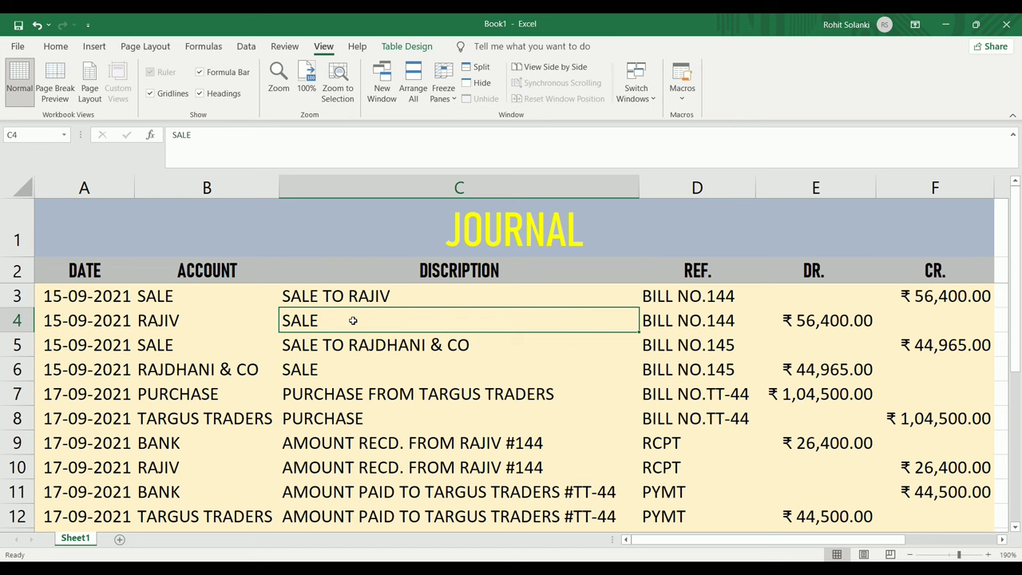
# Scroll through the journal entries to confirm the headings remain visible.
pyautogui.scroll(-1, 353, 320)
pyautogui.scroll(-1, 353, 321)
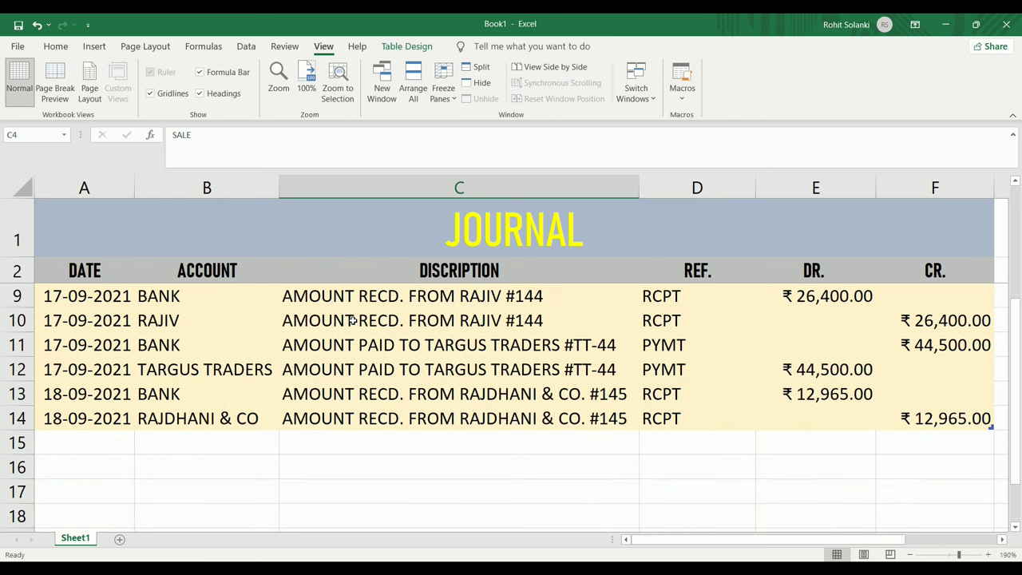
pyautogui.scroll(-1, 353, 320)
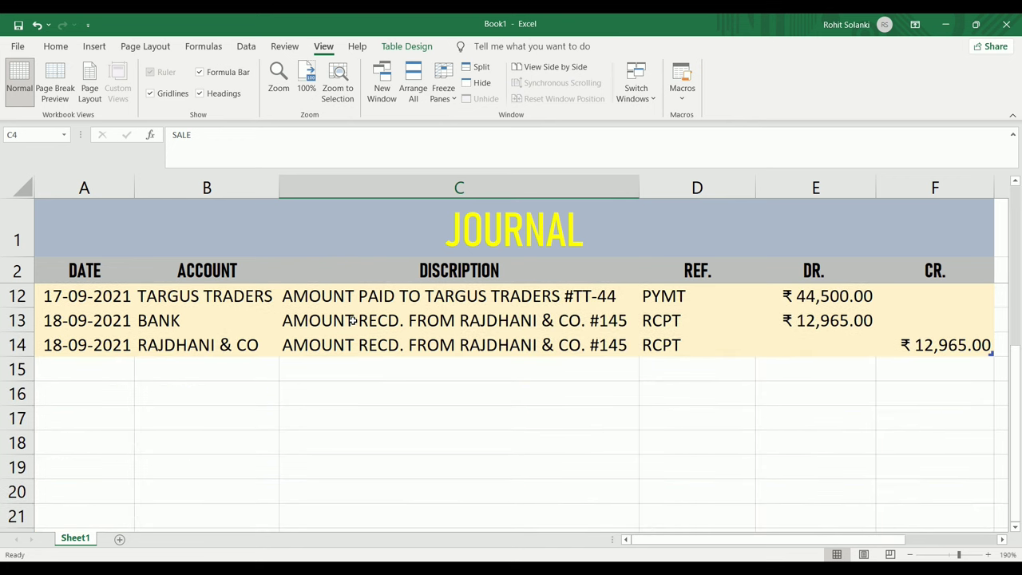
pyautogui.scroll(-1, 353, 320)
pyautogui.scroll(-1, 353, 320)
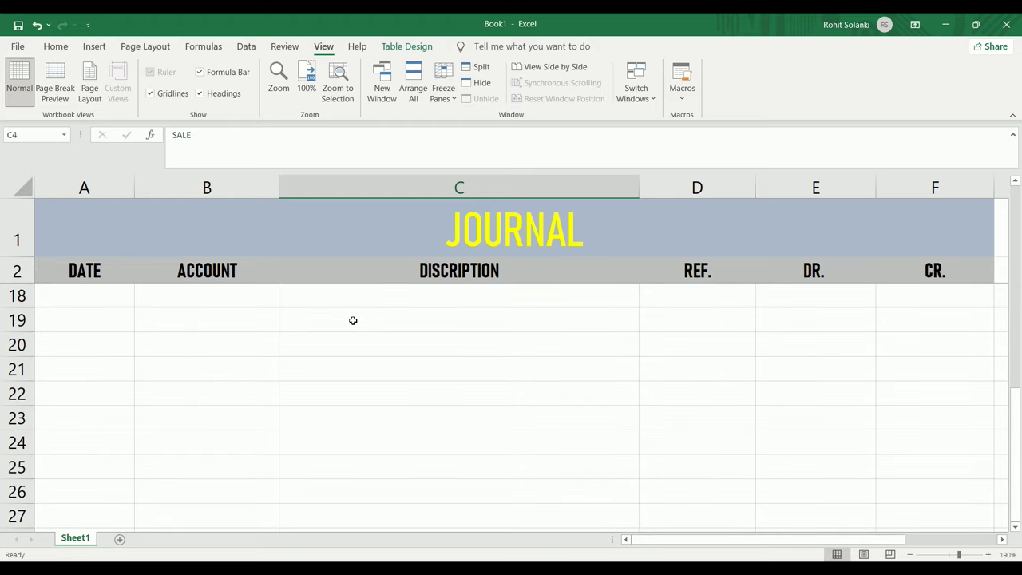
pyautogui.scroll(-1, 353, 320)
pyautogui.scroll(-1, 353, 320)
pyautogui.scroll(-1, 353, 320)
pyautogui.scroll(-1, 352, 320)
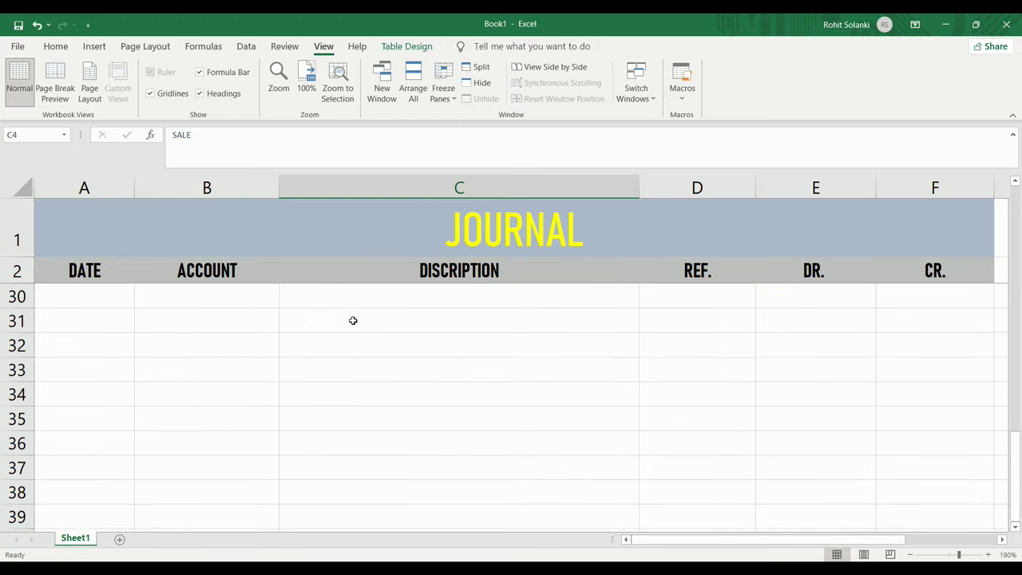
pyautogui.scroll(-2, 353, 320)
pyautogui.scroll(-1, 353, 320)
pyautogui.scroll(2, 353, 320)
pyautogui.scroll(9, 353, 320)
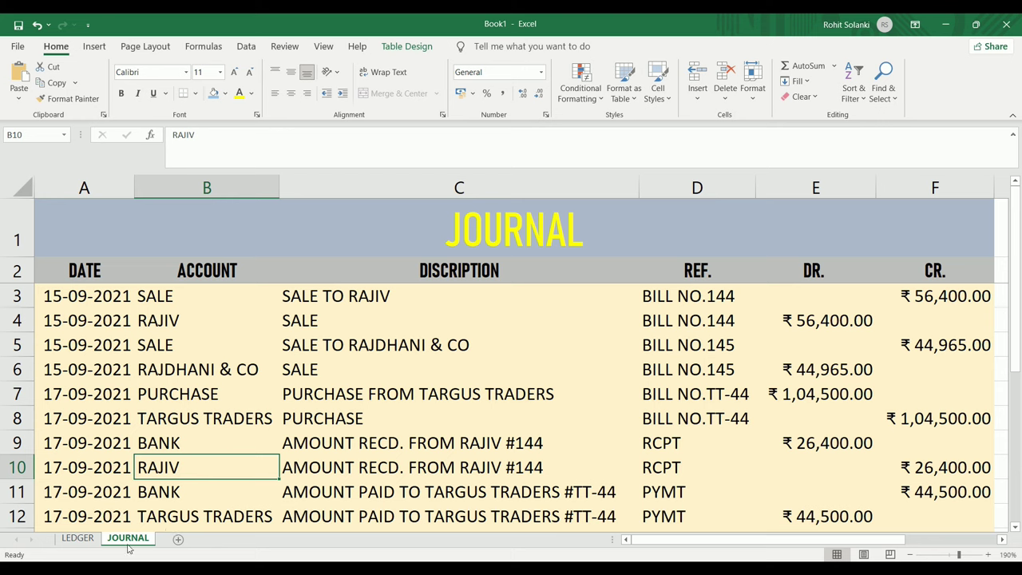
# On the LEDGER sheet, filter the ACCOUNT slicer to SALE, then to the customer's account.
pyautogui.click(79, 539)
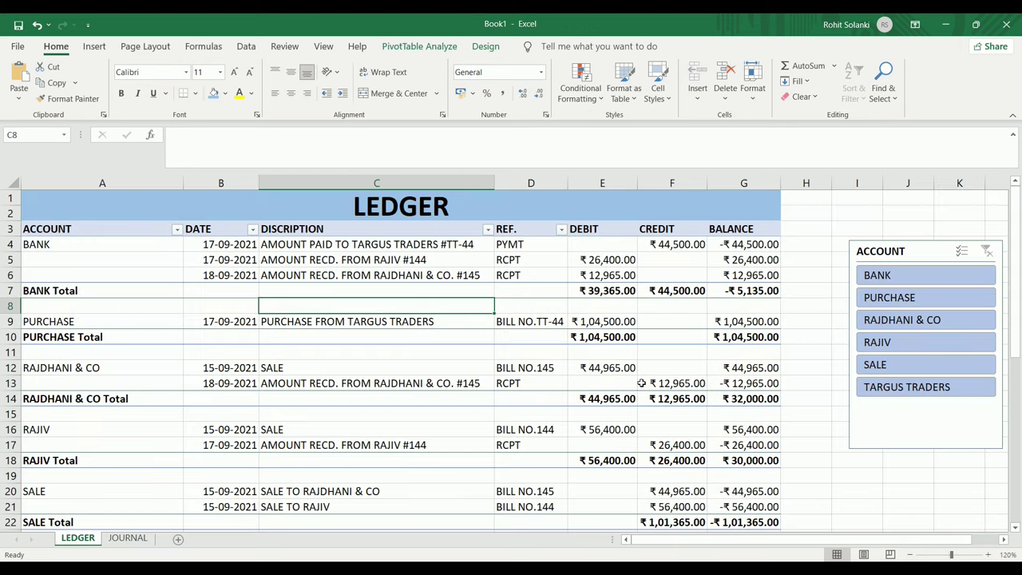
pyautogui.click(884, 367)
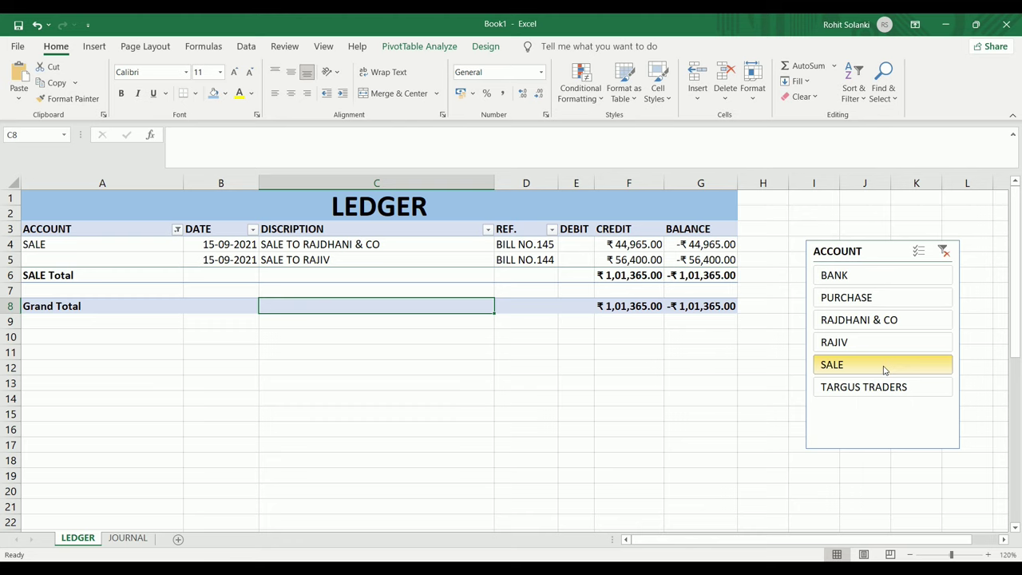
pyautogui.click(895, 351)
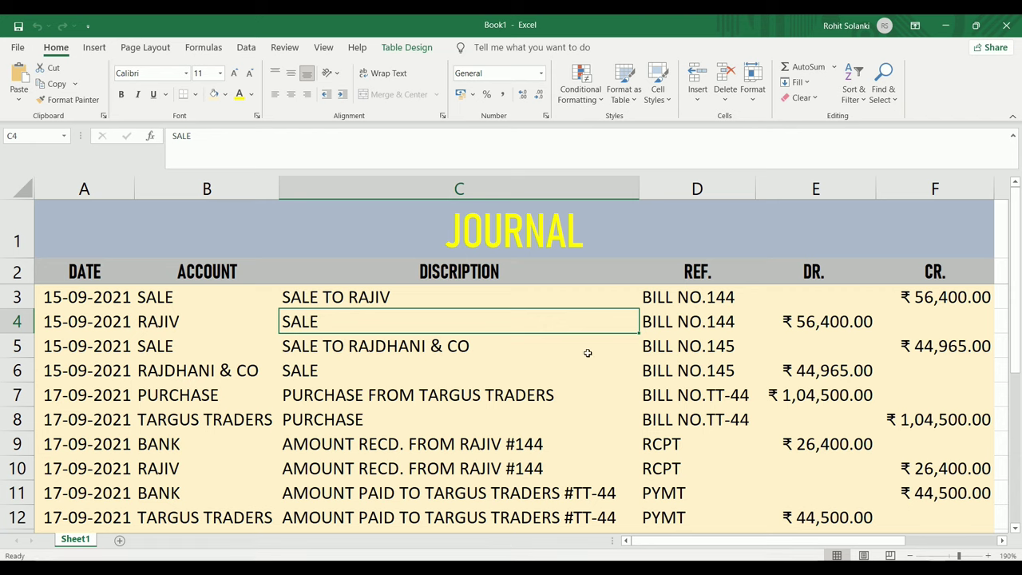
# Insert a PivotTable from Table1 on a new worksheet.
pyautogui.click(94, 47)
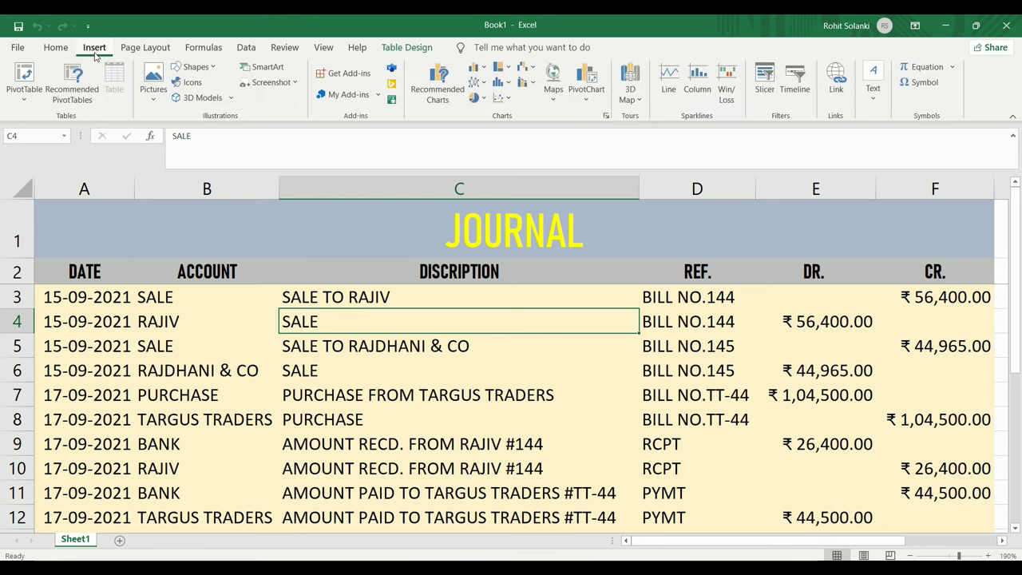
pyautogui.click(24, 74)
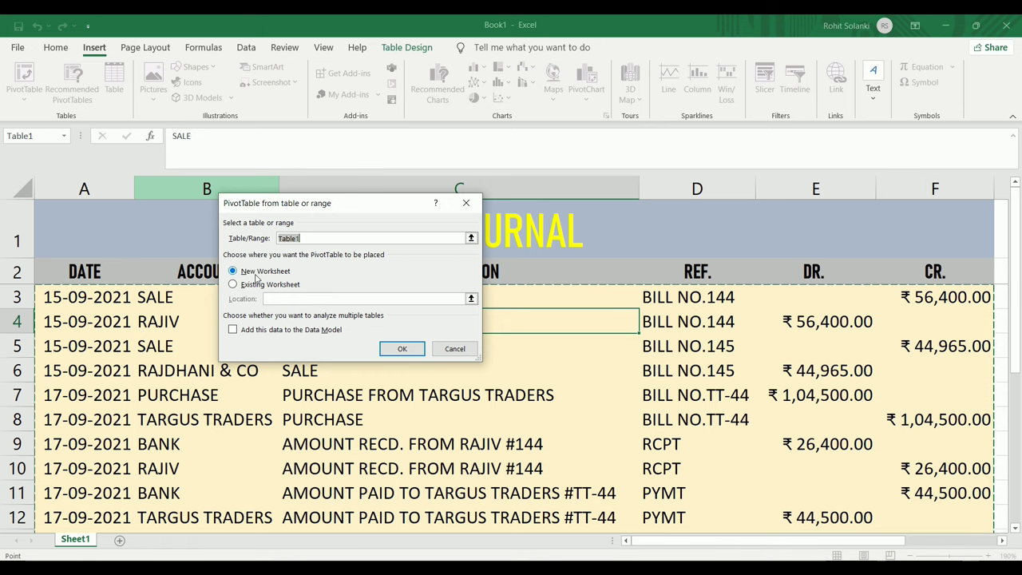
pyautogui.click(388, 353)
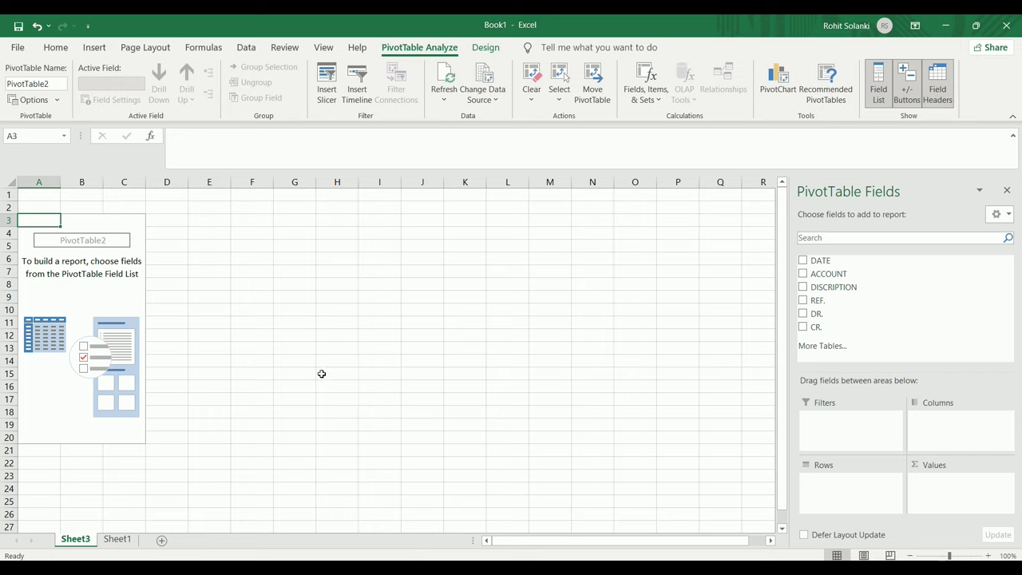
# Rename Sheet3 to LEDGER and Sheet1 to JOURNAL, ending on the LEDGER sheet.
pyautogui.doubleClick(77, 541)
pyautogui.write('LED')
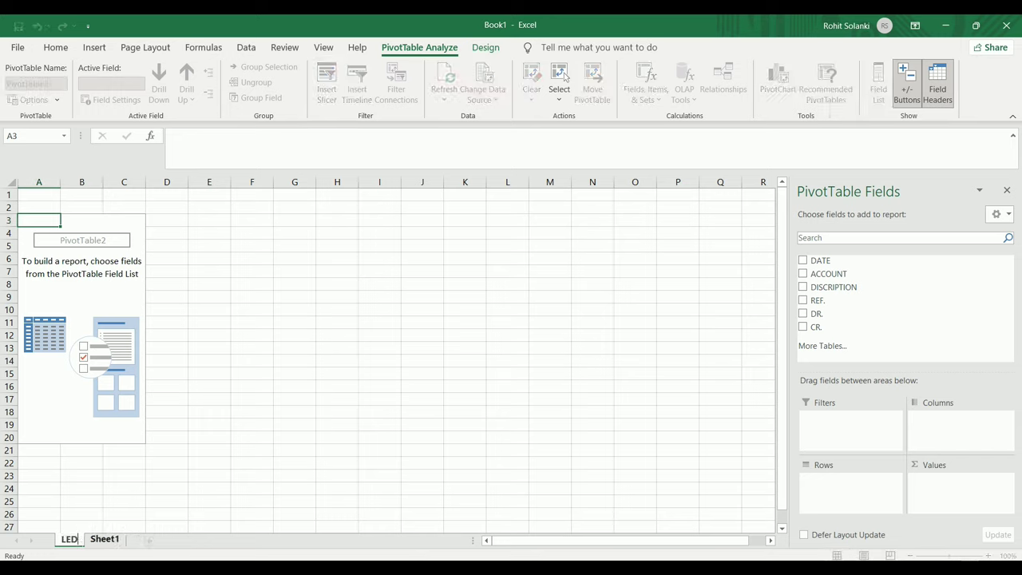
pyautogui.write('GER')
pyautogui.press('Return')
pyautogui.click(121, 540)
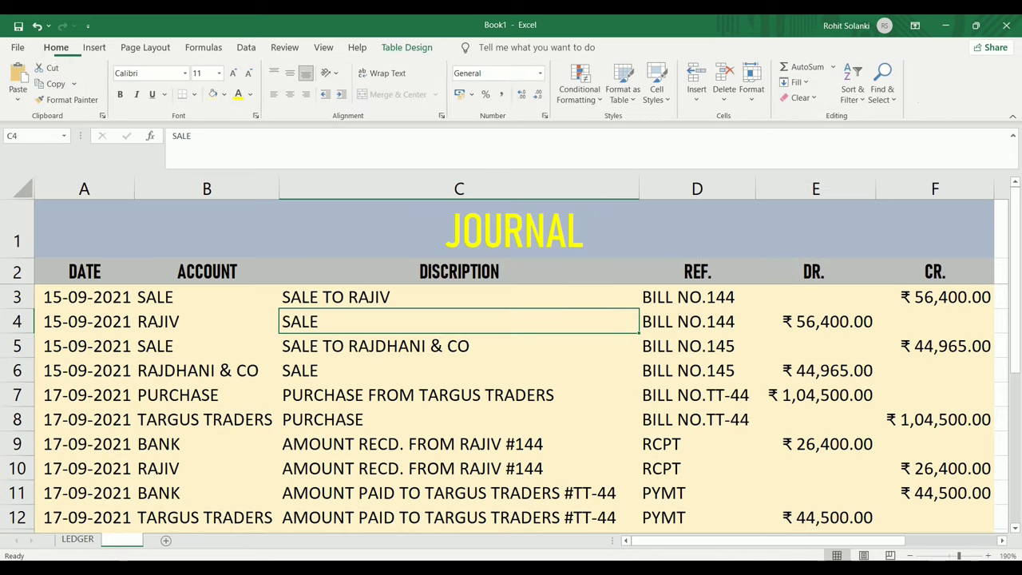
pyautogui.doubleClick(122, 540)
pyautogui.write('JOURNAL')
pyautogui.press('Return')
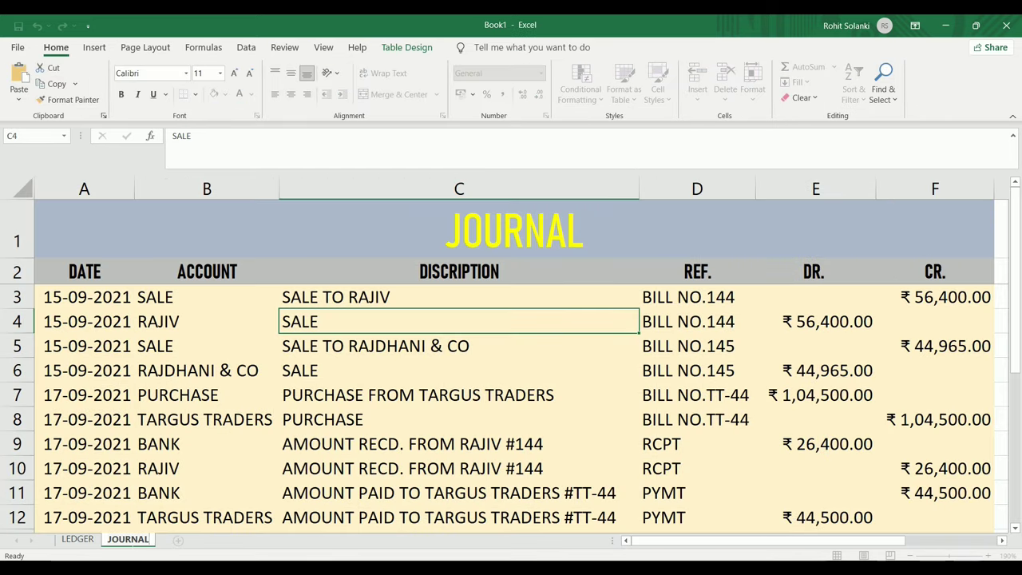
pyautogui.click(77, 539)
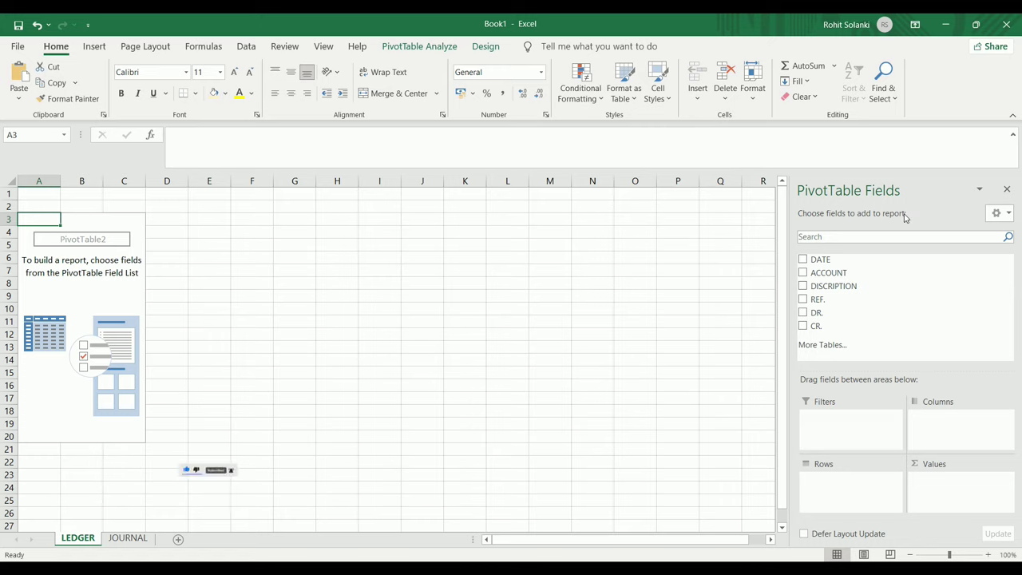
pyautogui.click(802, 260)
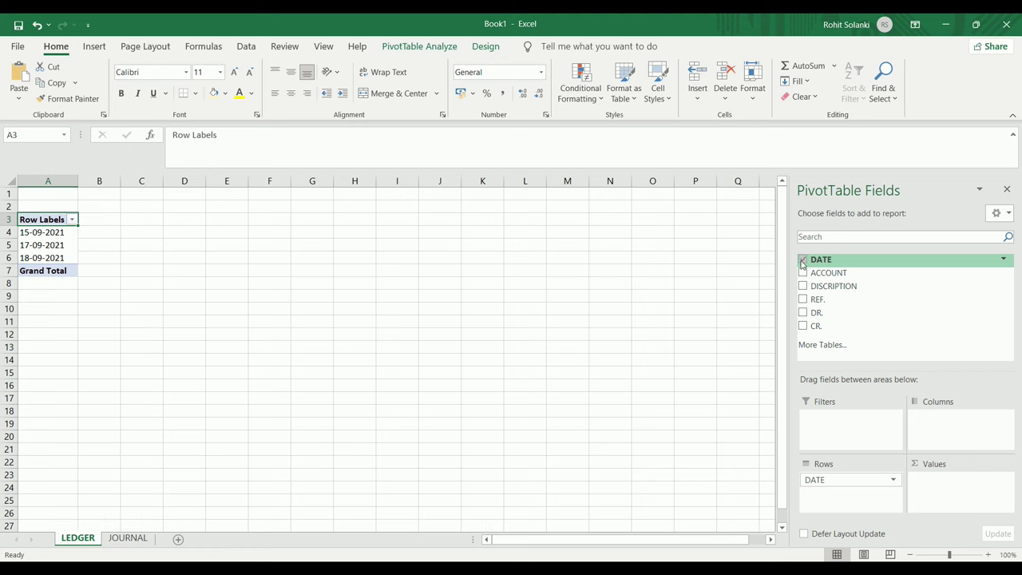
pyautogui.click(803, 273)
pyautogui.click(802, 286)
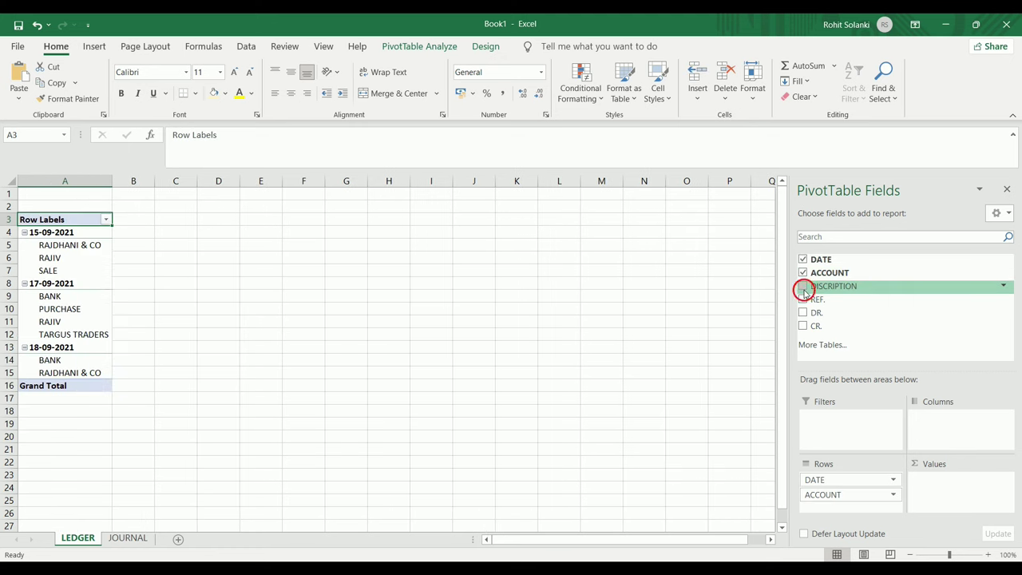
pyautogui.click(803, 299)
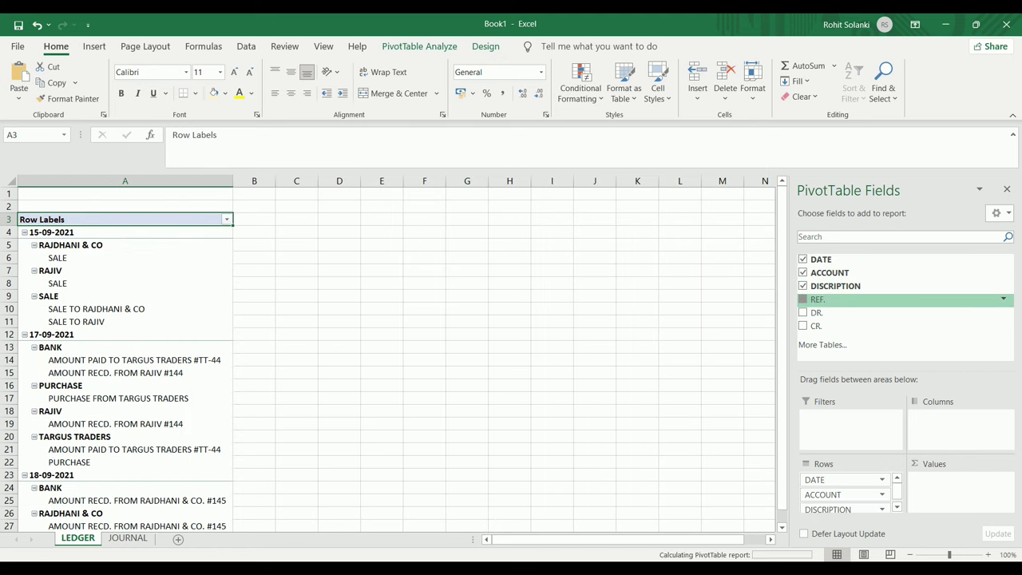
pyautogui.click(802, 312)
pyautogui.click(802, 325)
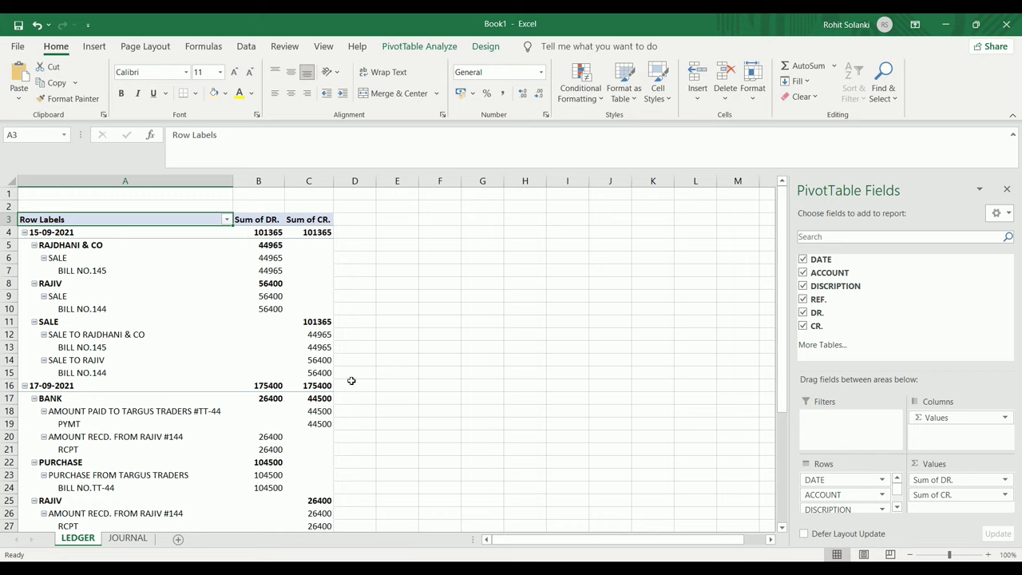
pyautogui.click(143, 310)
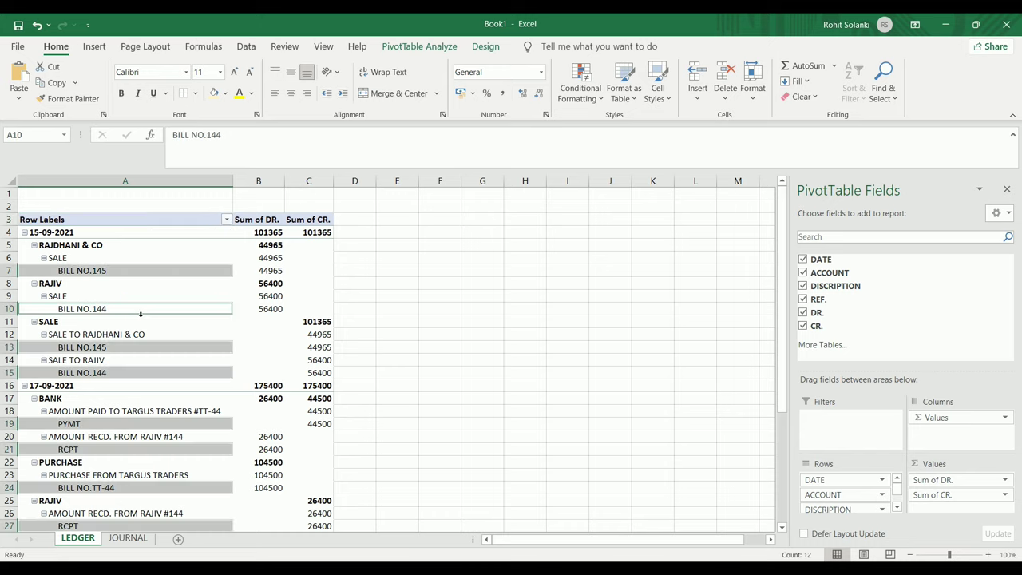
pyautogui.click(263, 285)
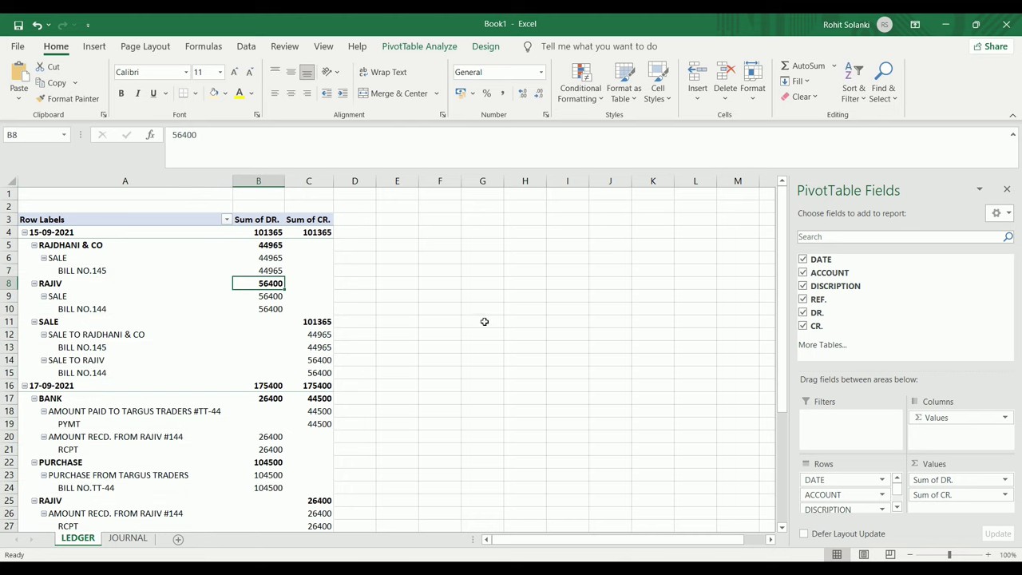
pyautogui.click(410, 339)
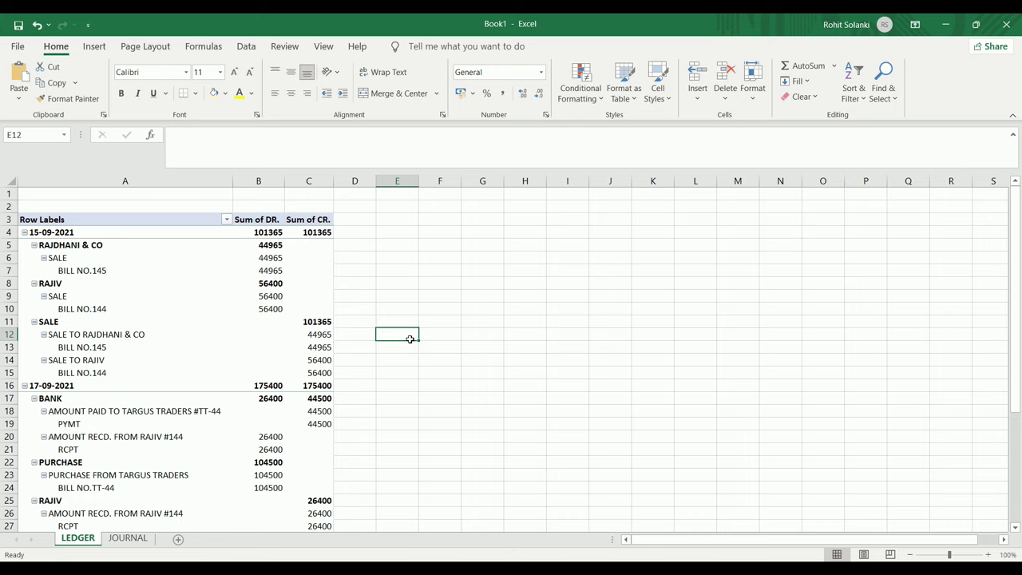
pyautogui.click(270, 310)
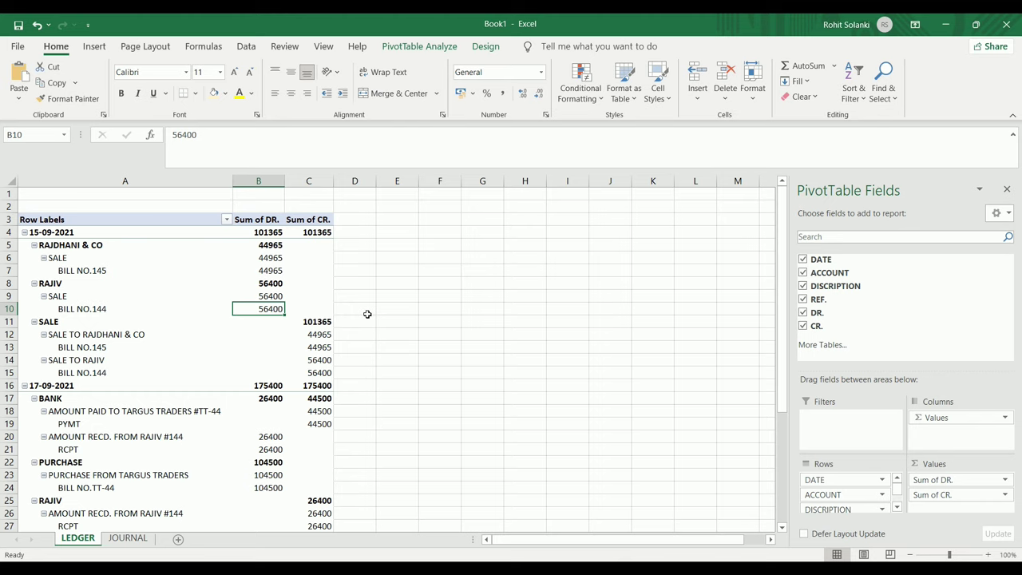
pyautogui.moveTo(263, 310)
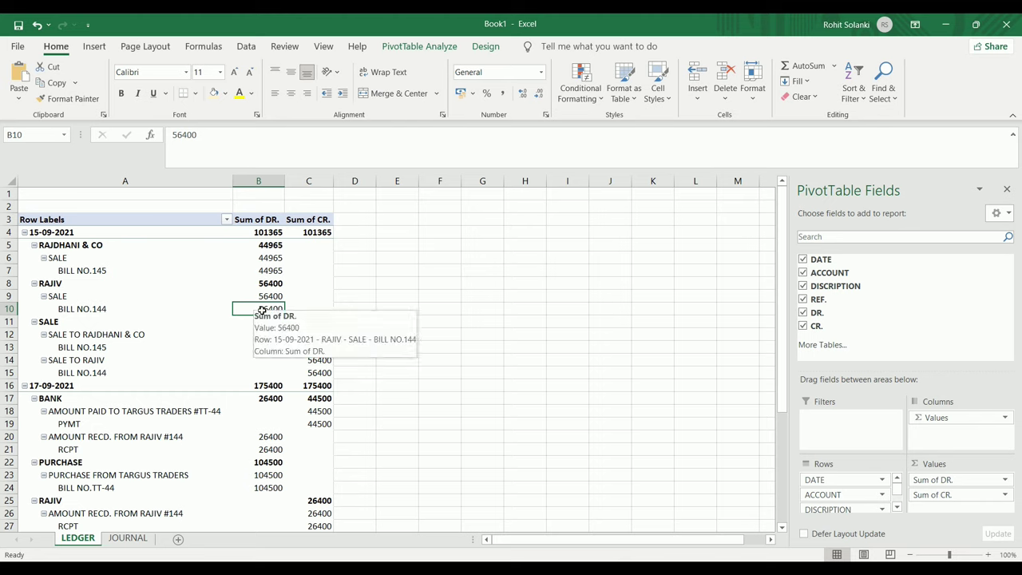
# Set the pivot table's Report Layout to Show in Tabular Form.
pyautogui.click(475, 47)
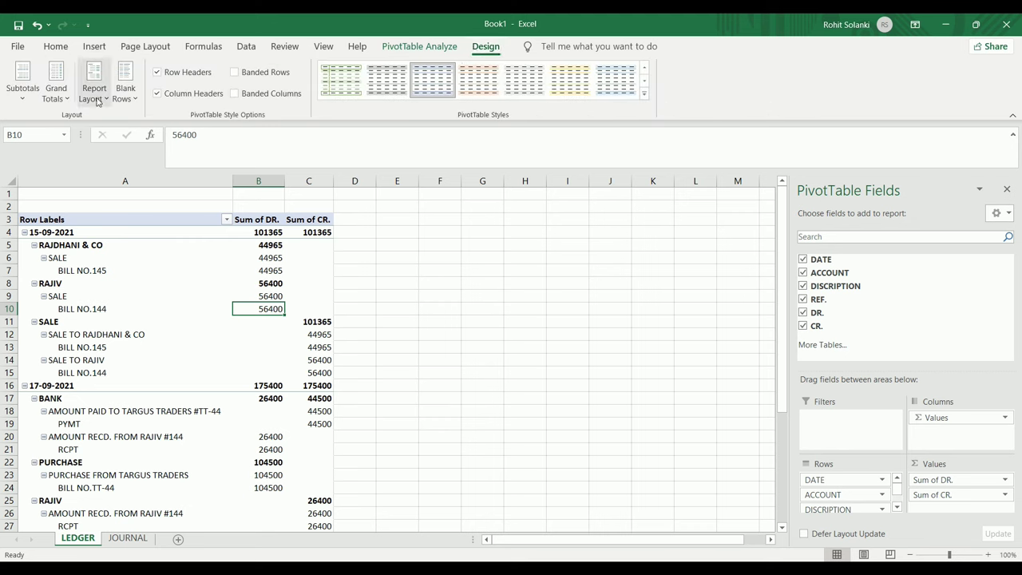
pyautogui.click(97, 100)
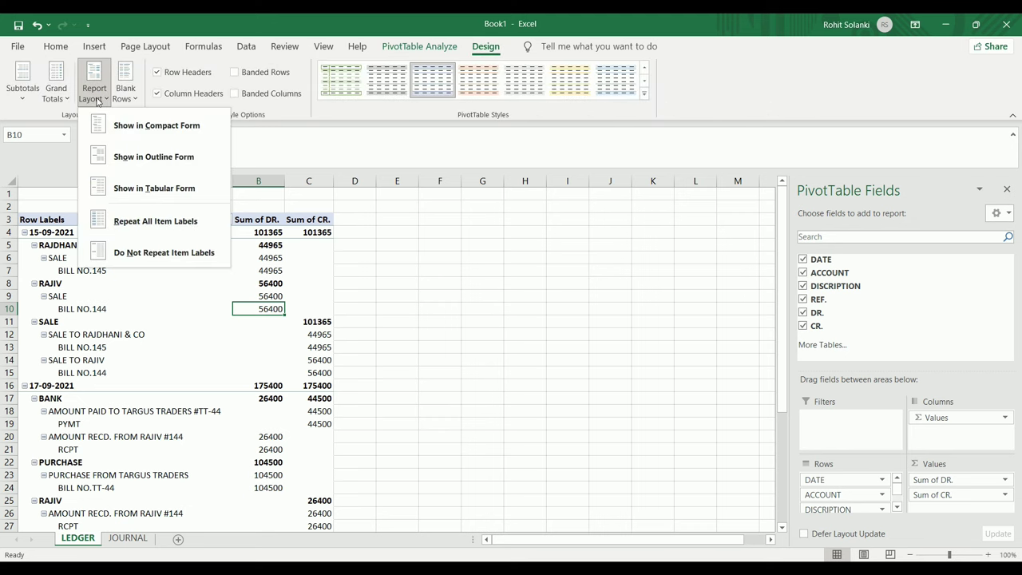
pyautogui.click(205, 196)
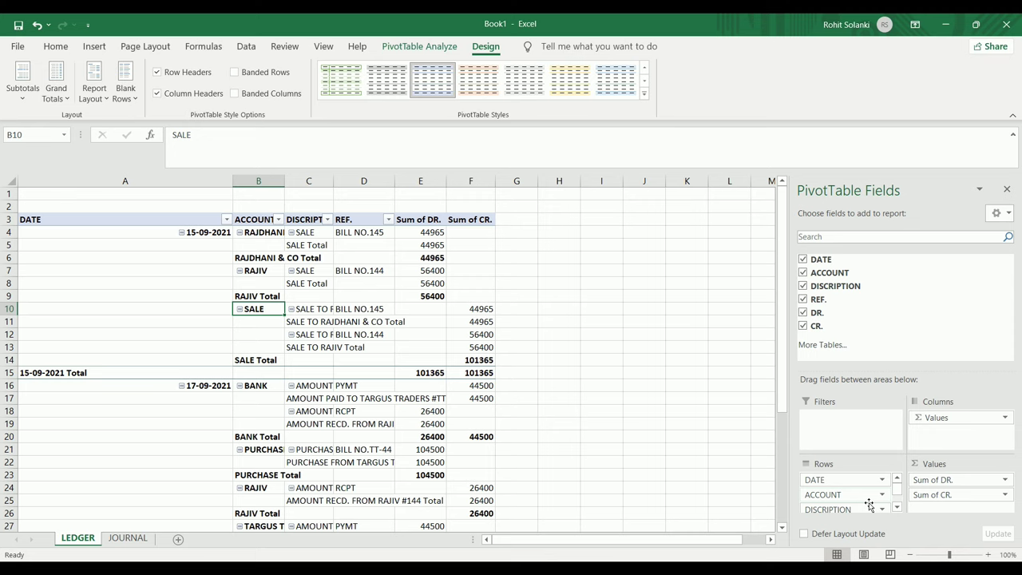
# Move ACCOUNT above DATE in the Rows area and widen column B for the dates.
pyautogui.moveTo(867, 496)
pyautogui.mouseDown()
pyautogui.moveTo(879, 490)
pyautogui.moveTo(861, 483)
pyautogui.mouseUp()
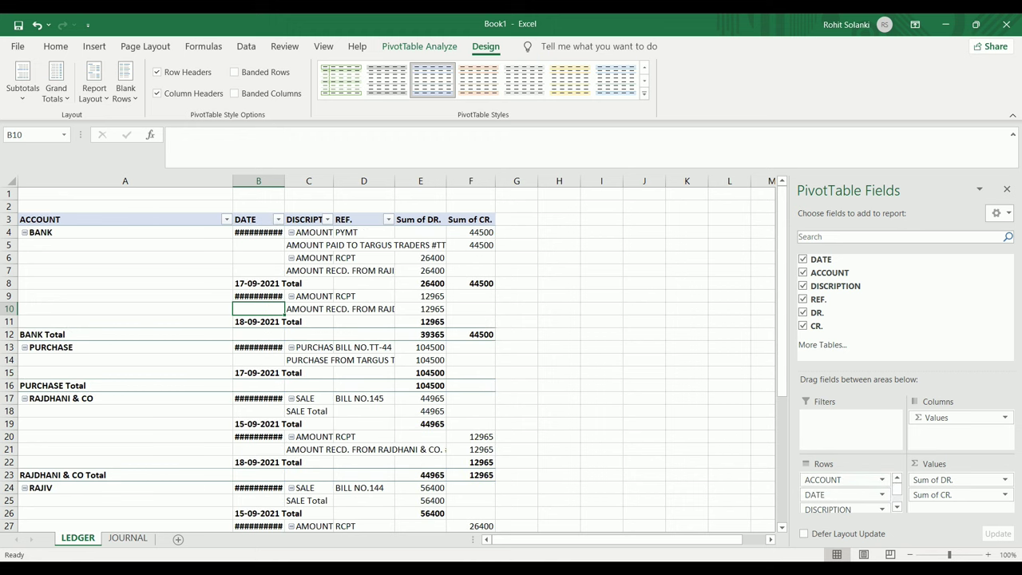
pyautogui.moveTo(285, 180); pyautogui.dragTo(296, 181)
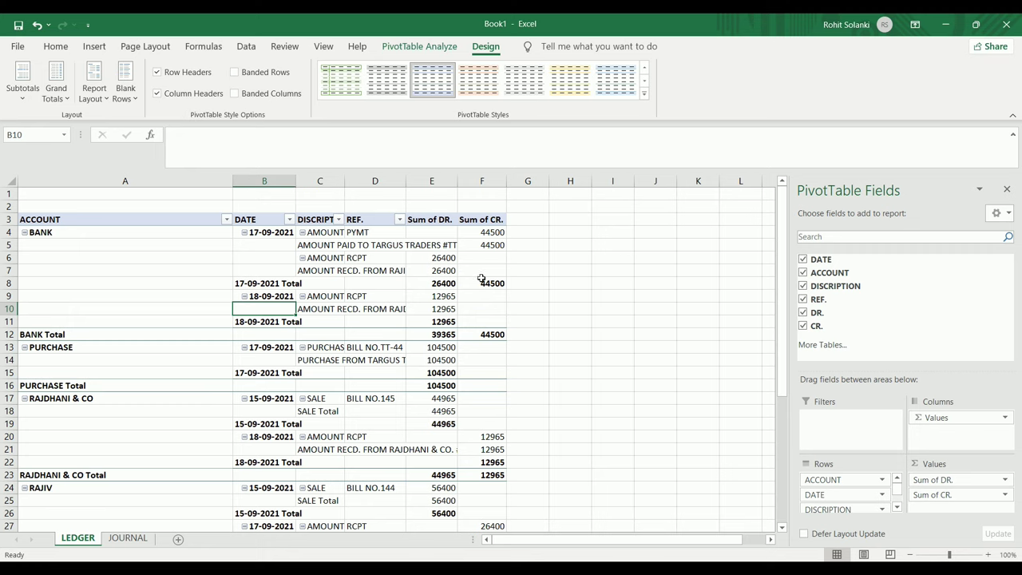
# Set the DATE field's subtotals to None.
pyautogui.click(882, 496)
pyautogui.click(873, 482)
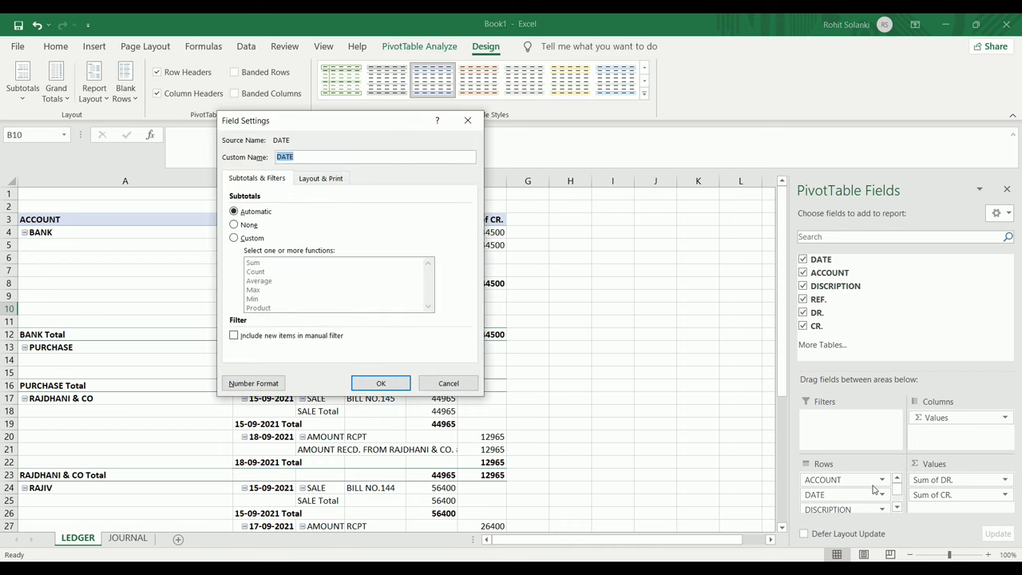
pyautogui.click(234, 224)
pyautogui.click(381, 383)
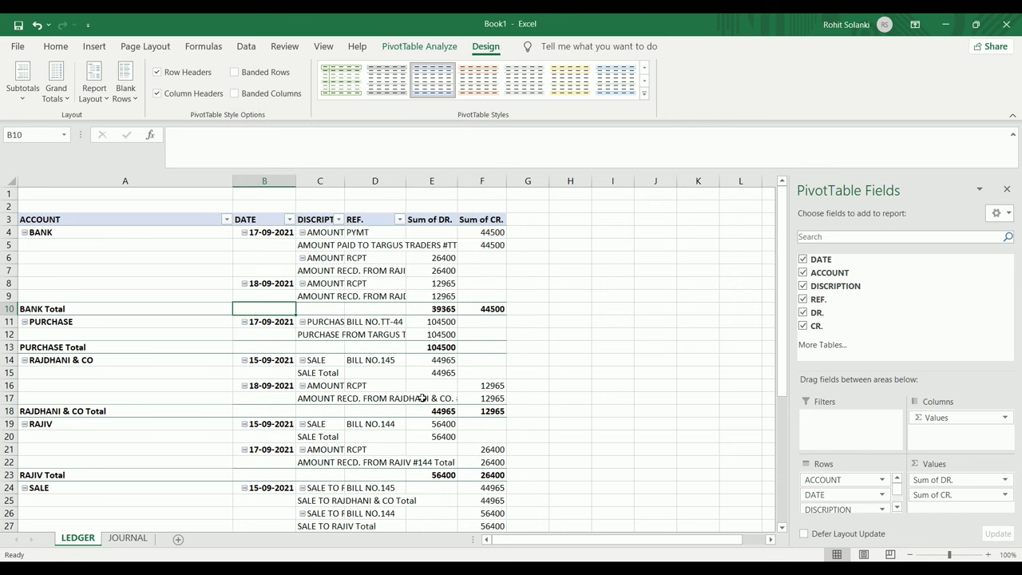
# Set the DISCRIPTION field's subtotals to None.
pyautogui.click(896, 508)
pyautogui.click(882, 490)
pyautogui.click(846, 475)
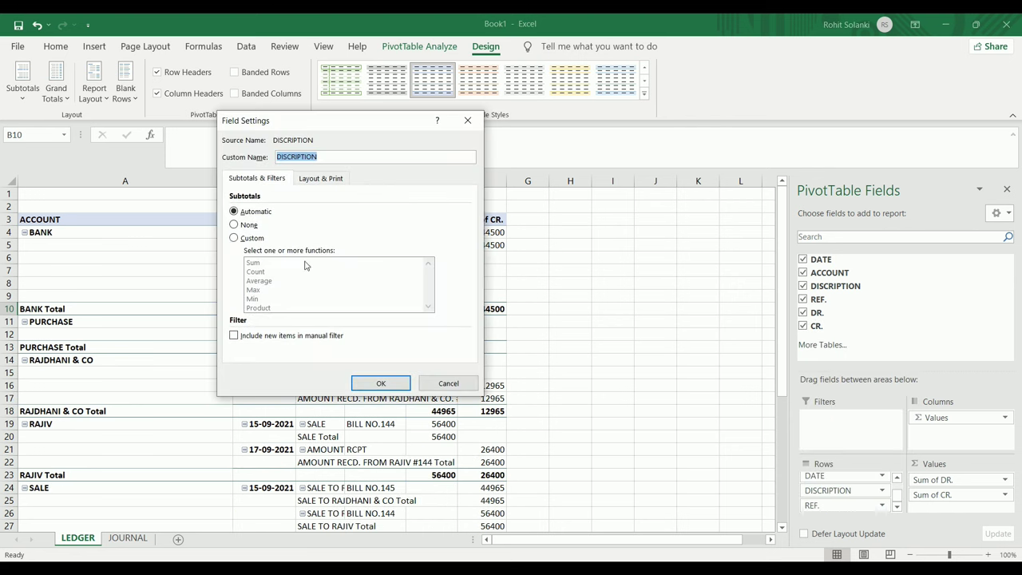
pyautogui.click(234, 225)
pyautogui.click(381, 383)
# Set the REF. field's subtotals to None.
pyautogui.click(882, 505)
pyautogui.click(846, 489)
pyautogui.click(234, 224)
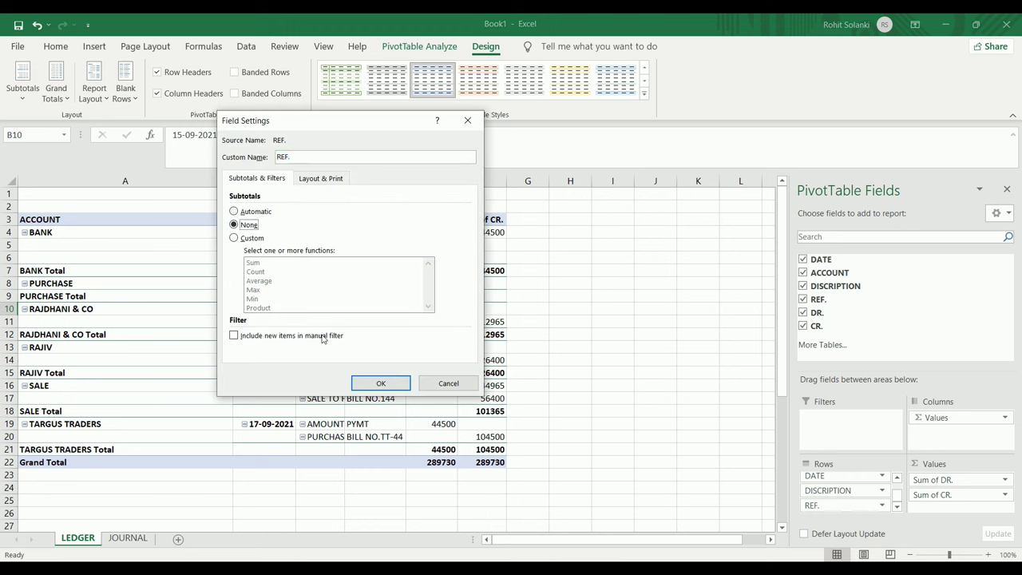
pyautogui.click(381, 383)
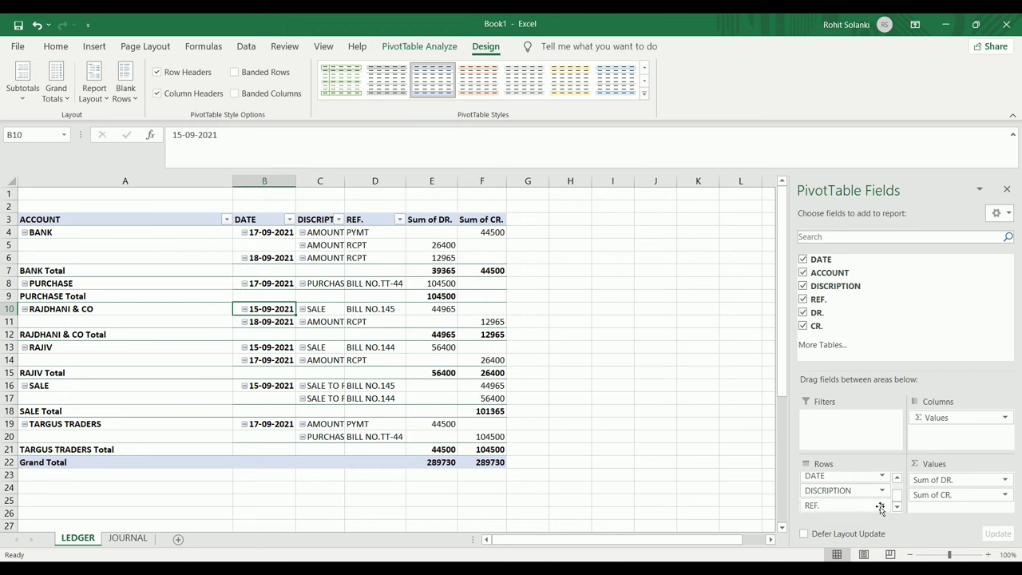
pyautogui.scroll(1, 880, 509)
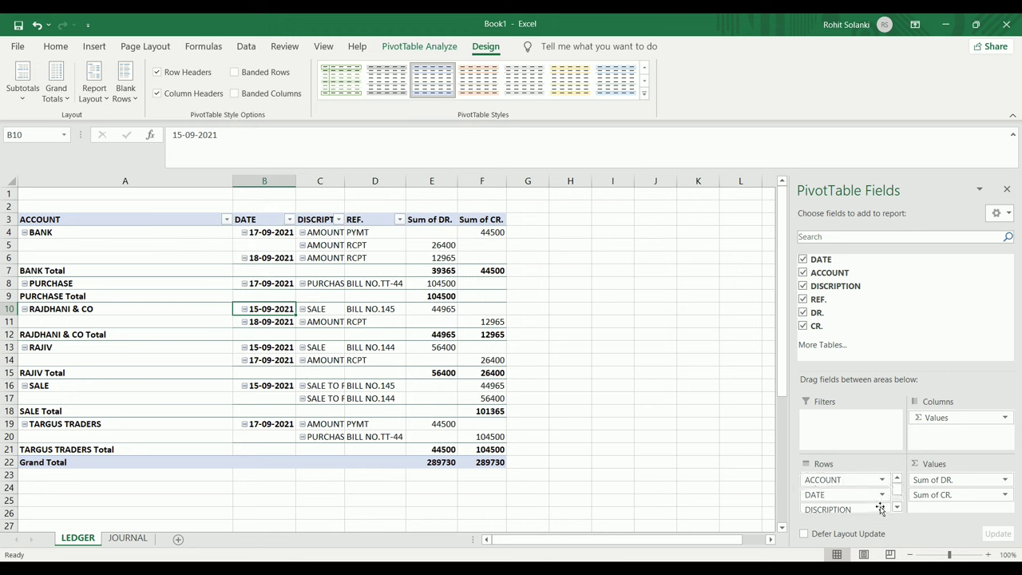
pyautogui.click(329, 298)
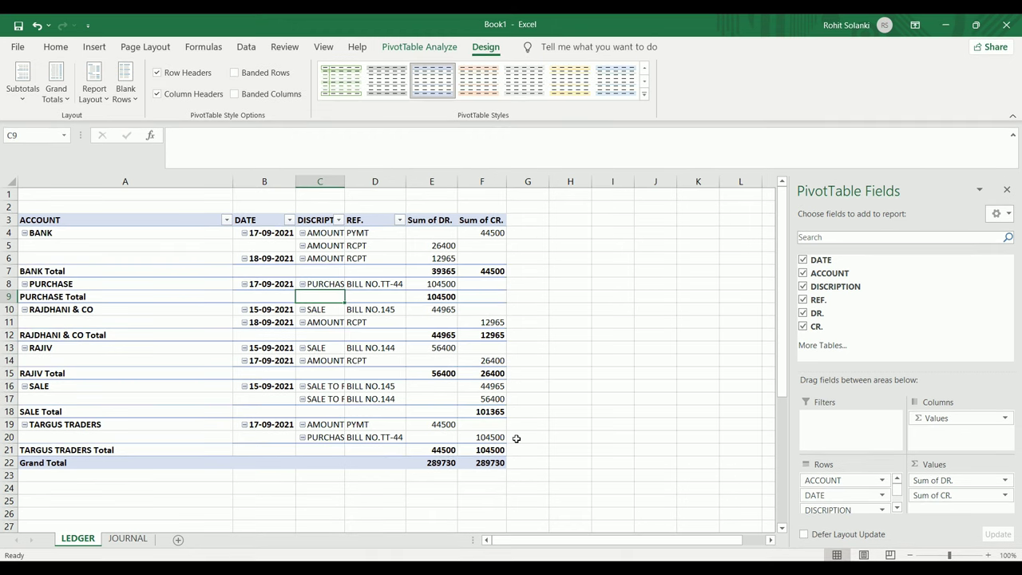
# Switch the pivot's report layout to Repeat All Item Labels.
pyautogui.click(374, 309)
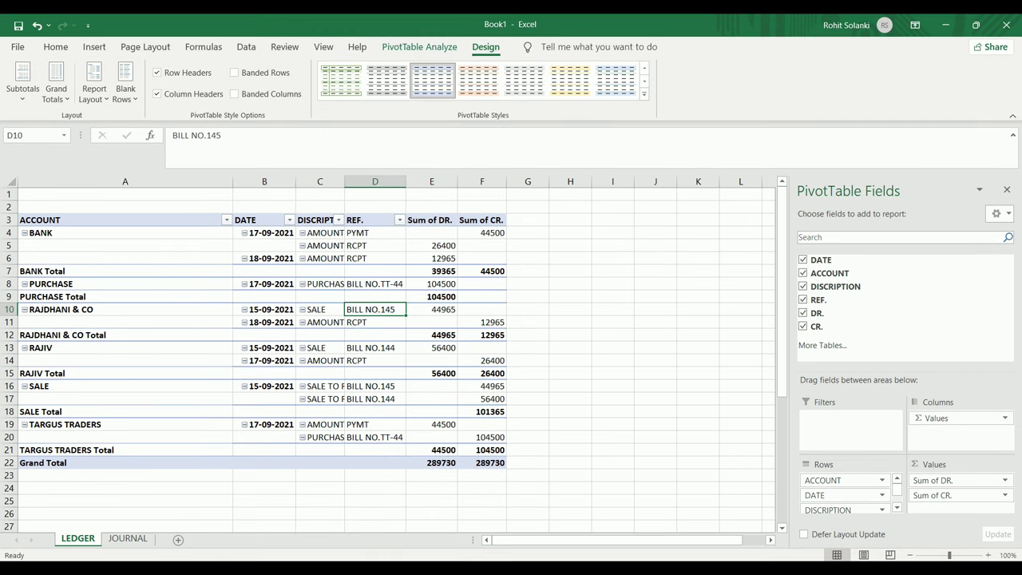
pyautogui.click(94, 100)
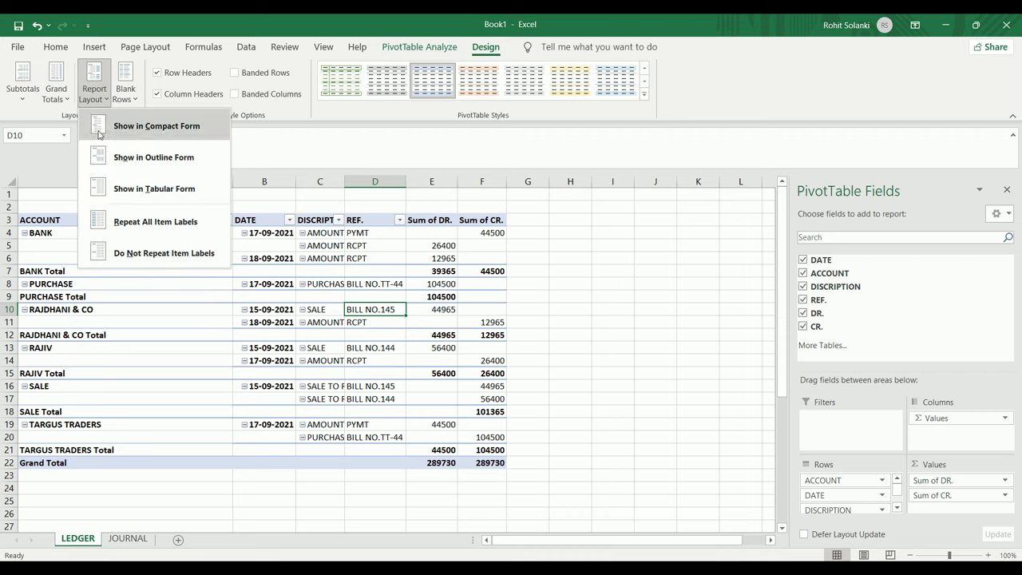
pyautogui.click(114, 226)
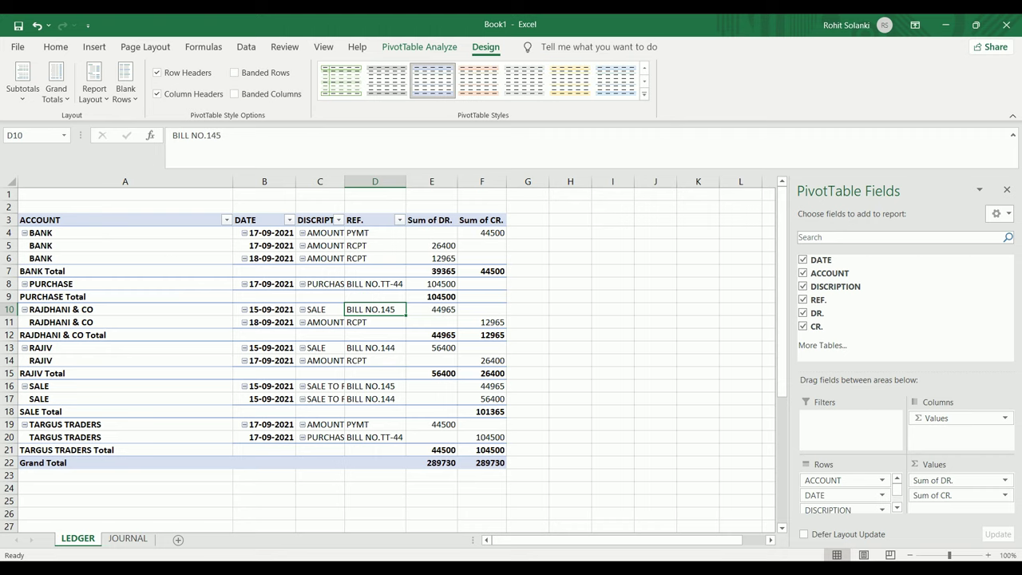
# For the ACCOUNT field, turn off repeated item labels and insert a blank line after each account.
pyautogui.click(882, 480)
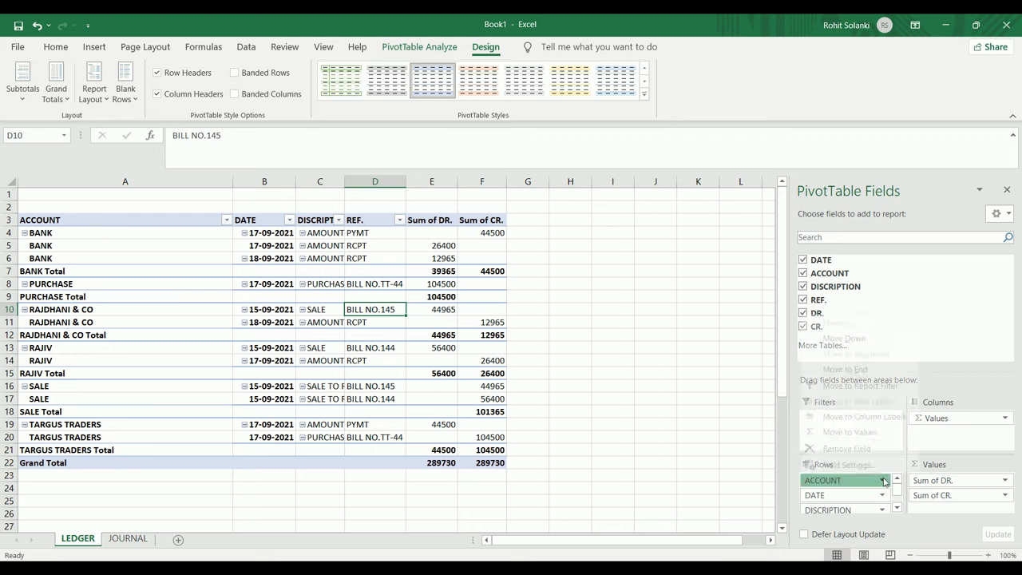
pyautogui.click(866, 465)
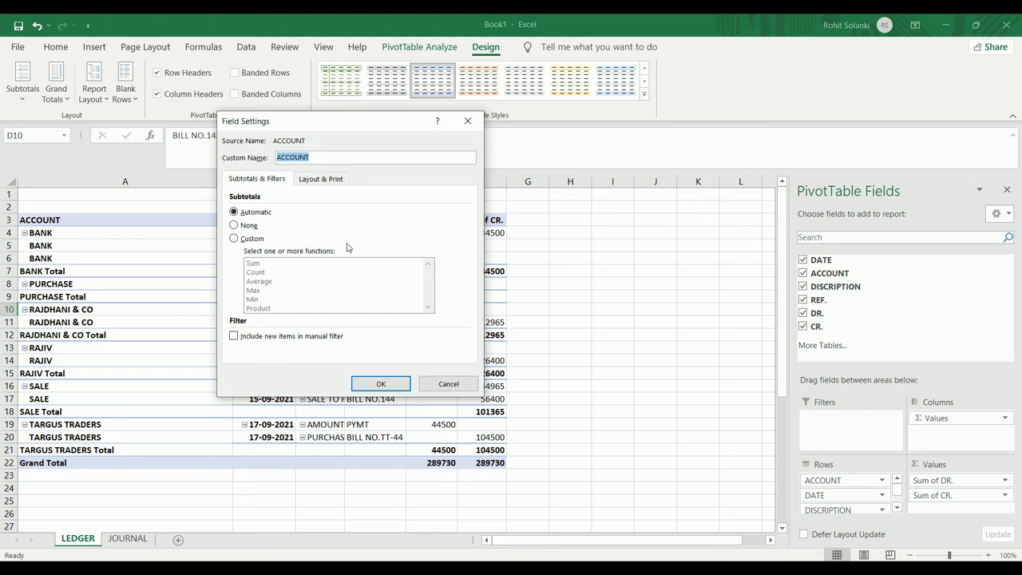
pyautogui.click(319, 180)
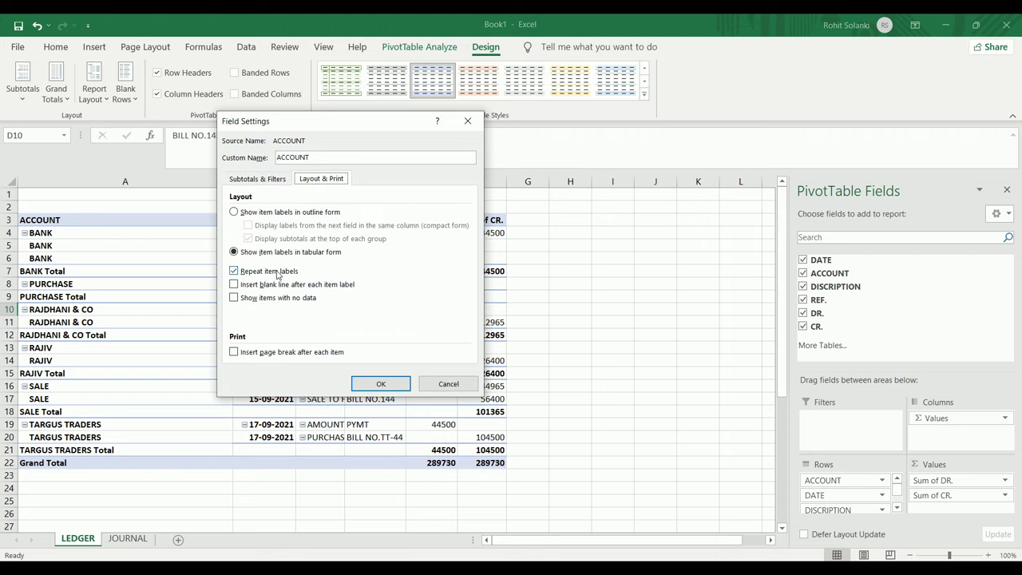
pyautogui.click(278, 273)
pyautogui.click(269, 285)
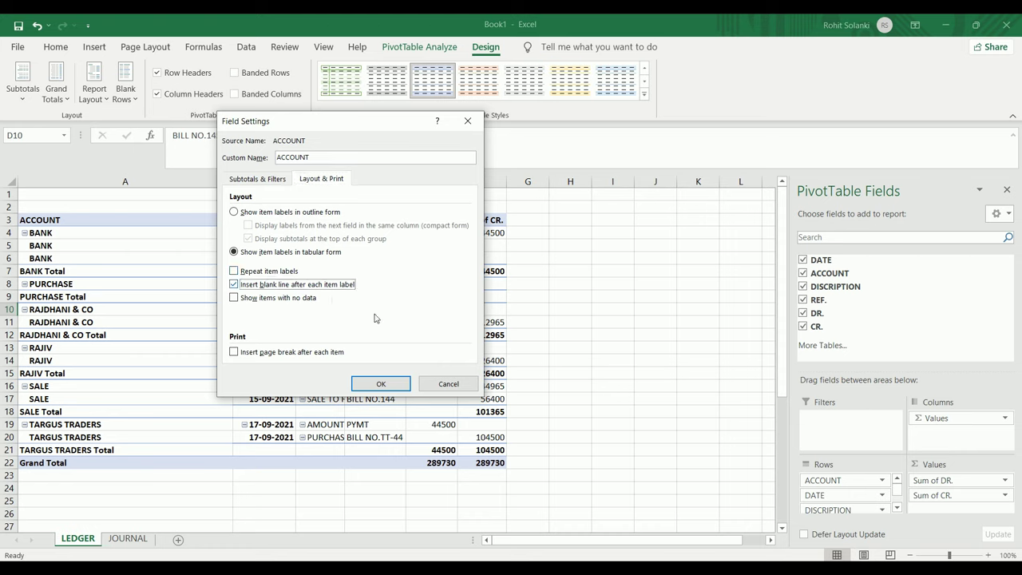
pyautogui.click(381, 385)
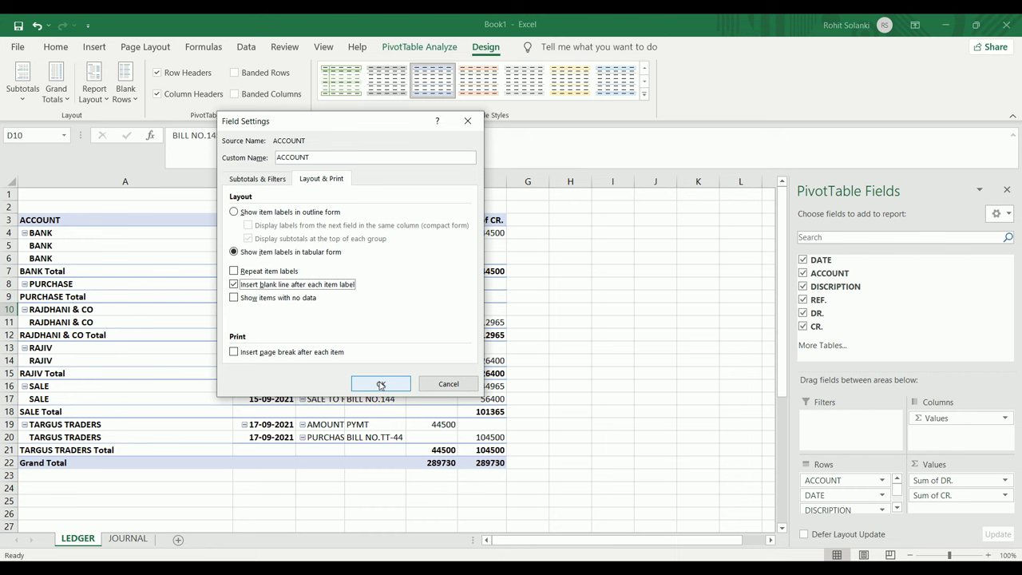
pyautogui.click(381, 384)
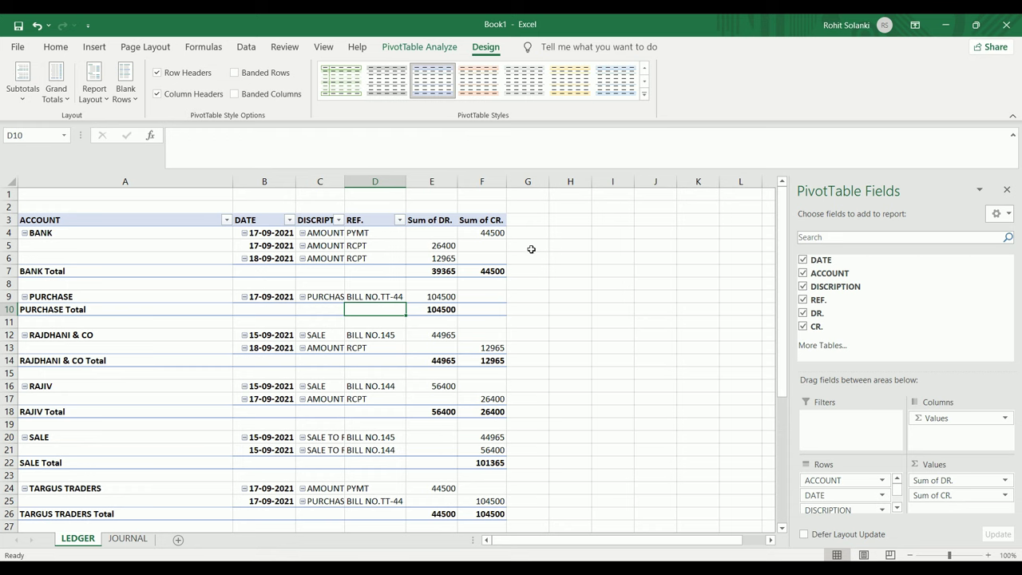
# Create a calculated field named BALANCE with formula ='DR.'-CR. and add it to the pivot.
pyautogui.click(421, 48)
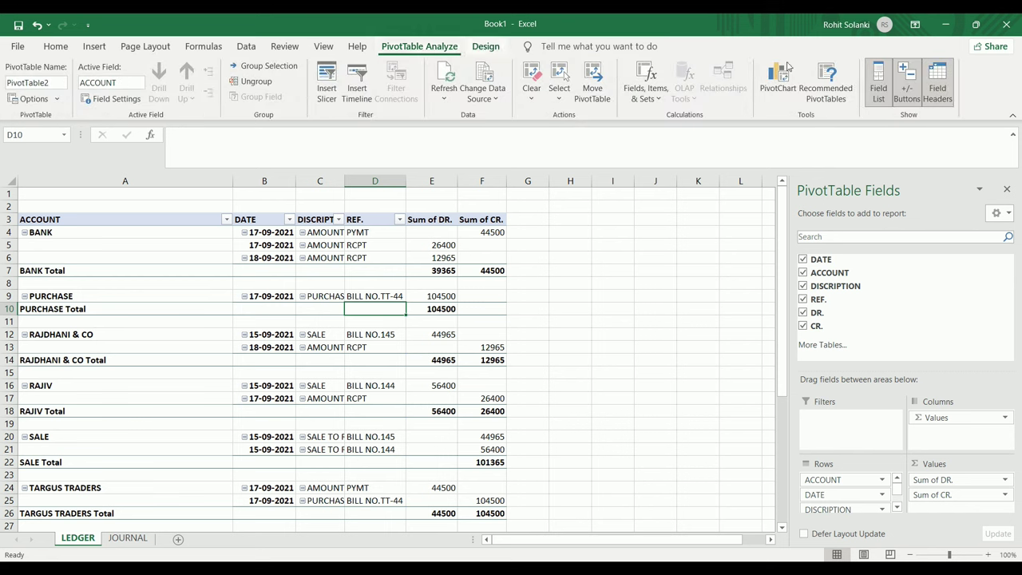
pyautogui.click(637, 104)
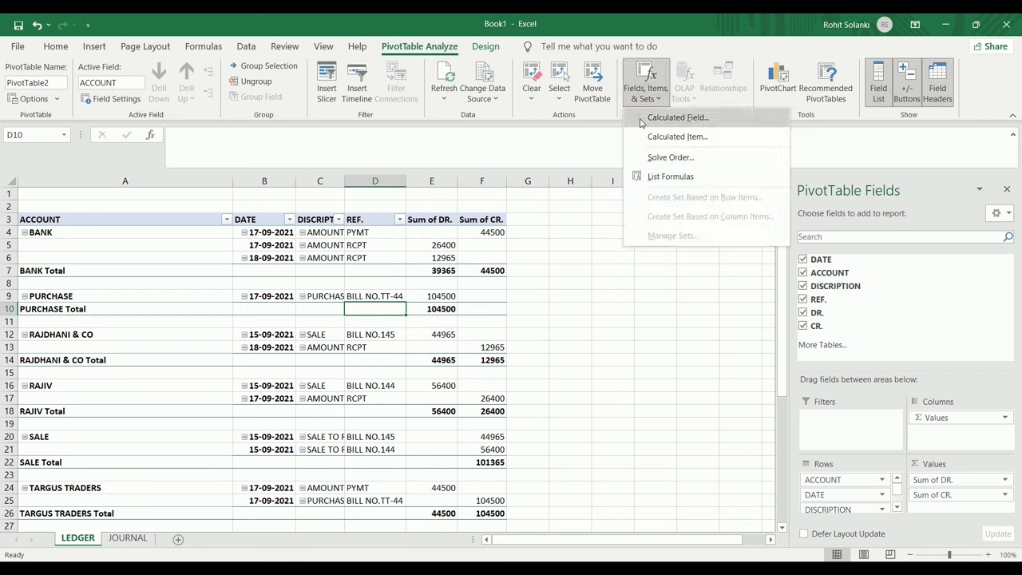
pyautogui.click(642, 123)
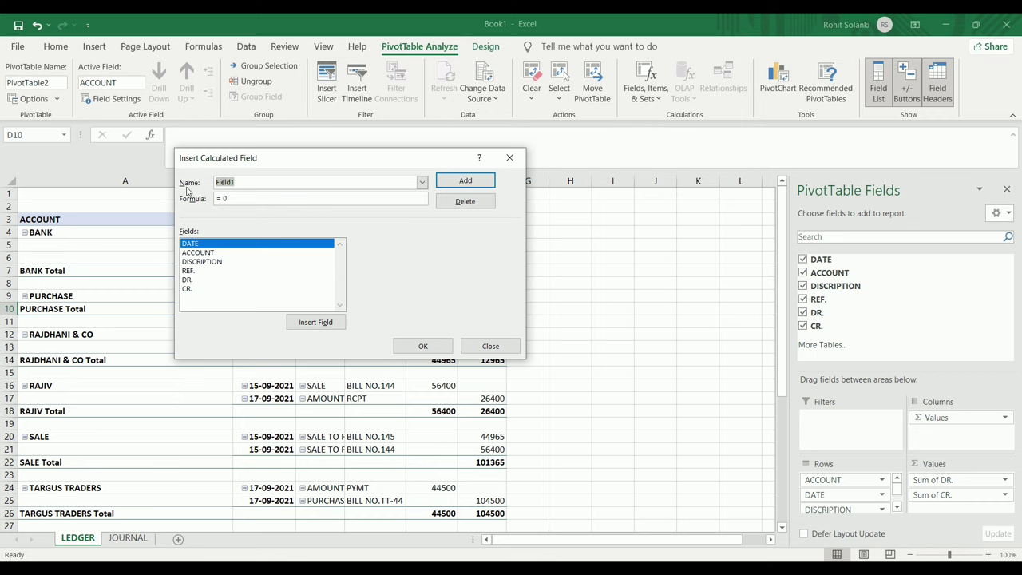
pyautogui.write('BALANCE')
pyautogui.click(192, 281)
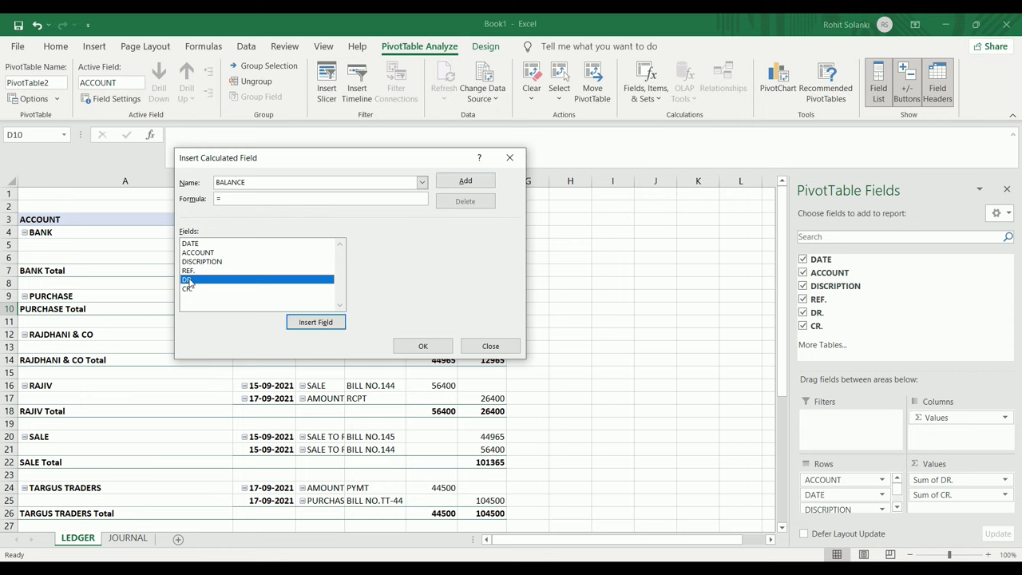
pyautogui.doubleClick(202, 281)
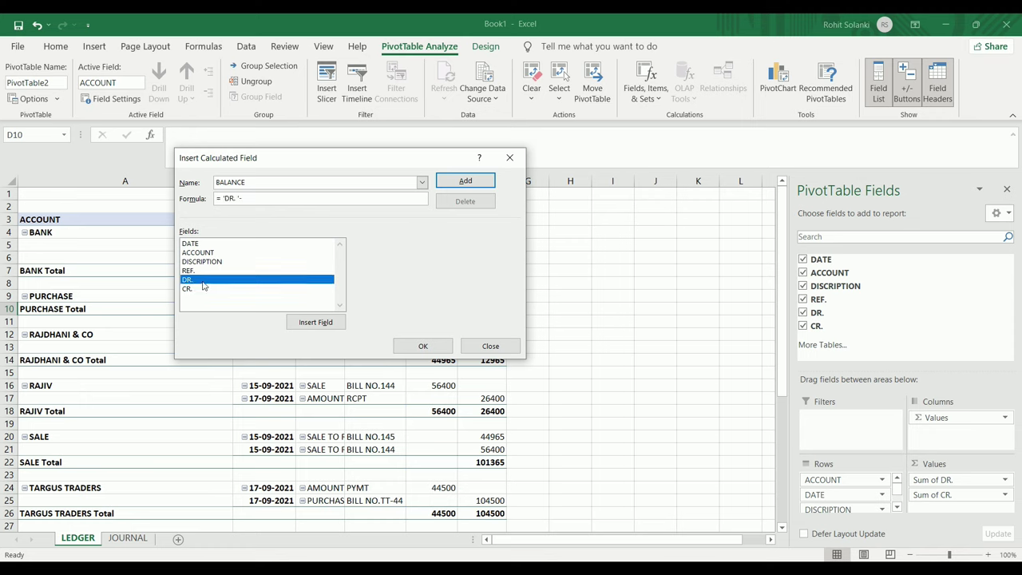
pyautogui.doubleClick(193, 289)
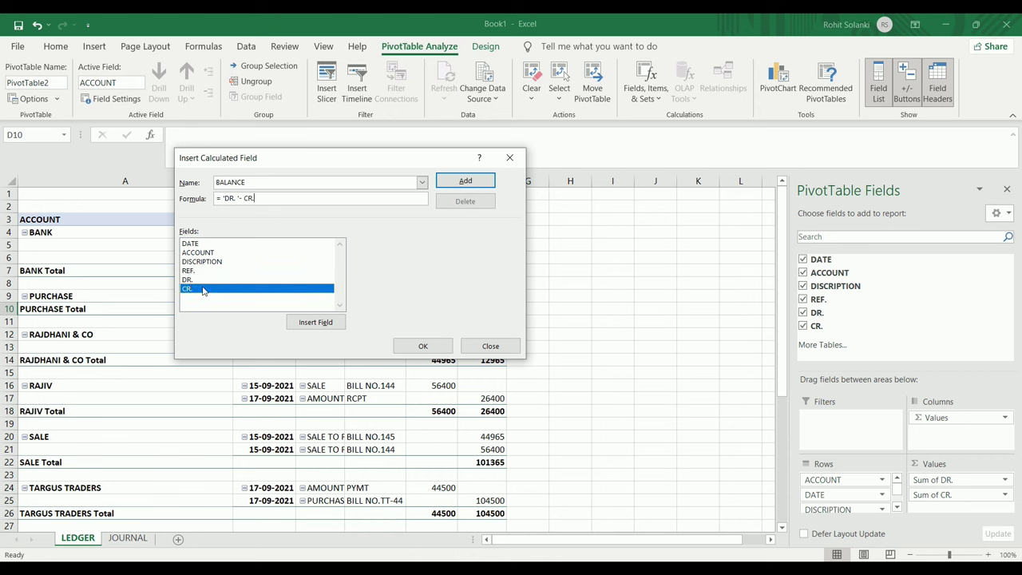
pyautogui.click(423, 346)
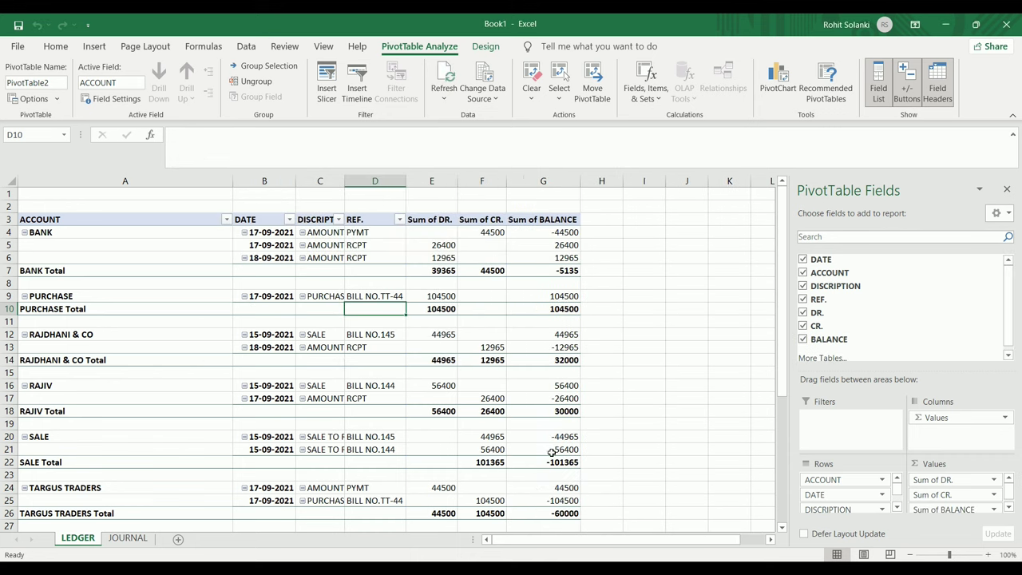
pyautogui.scroll(-1, 551, 452)
pyautogui.scroll(-2, 551, 453)
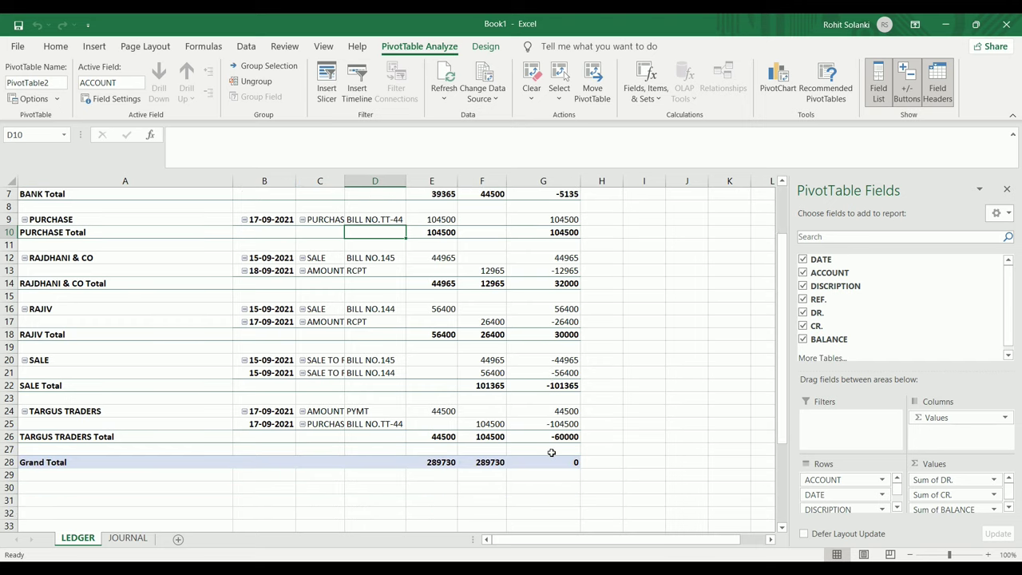
pyautogui.scroll(2, 551, 452)
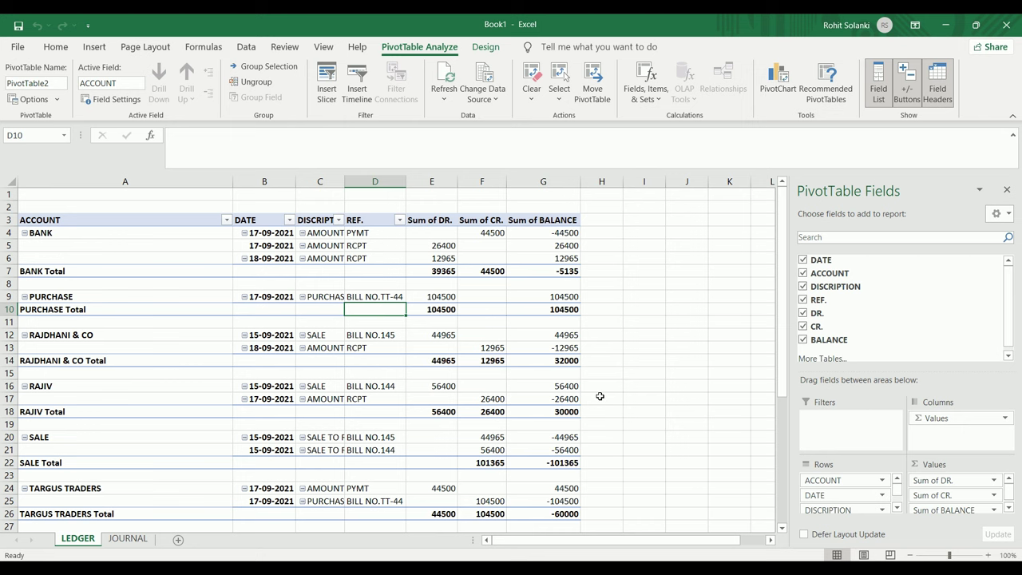
pyautogui.click(559, 270)
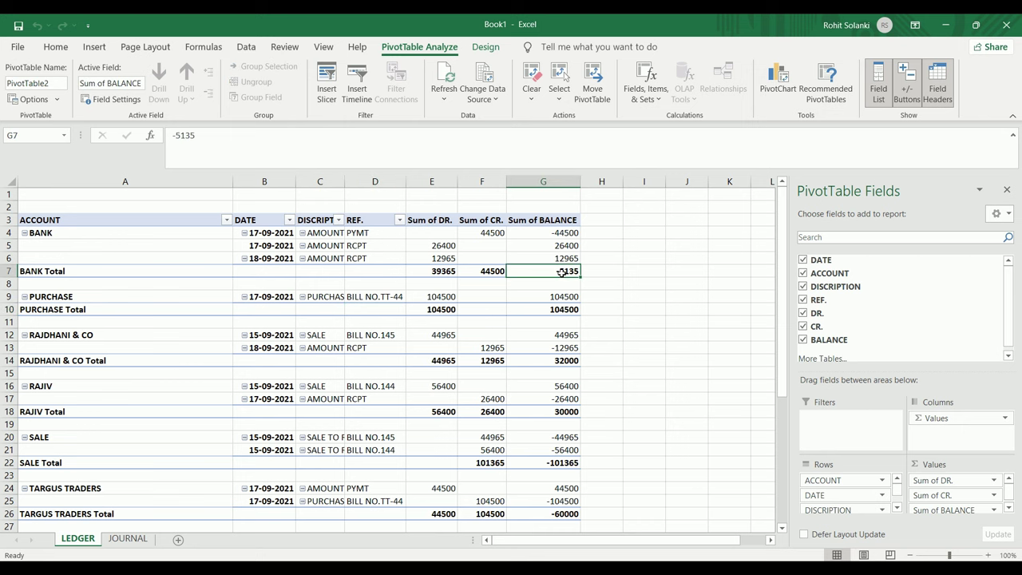
pyautogui.click(564, 310)
pyautogui.click(561, 361)
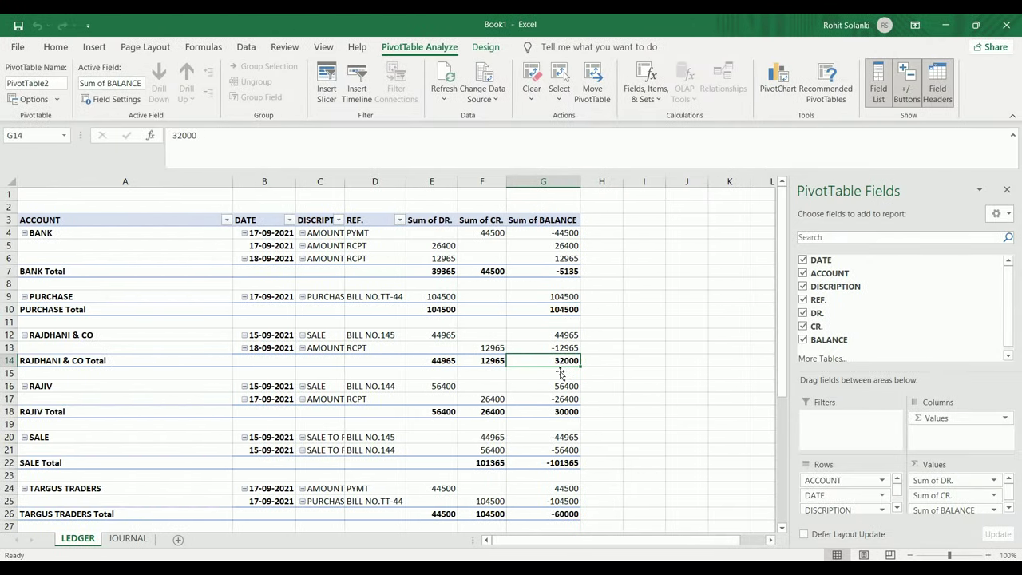
pyautogui.click(557, 412)
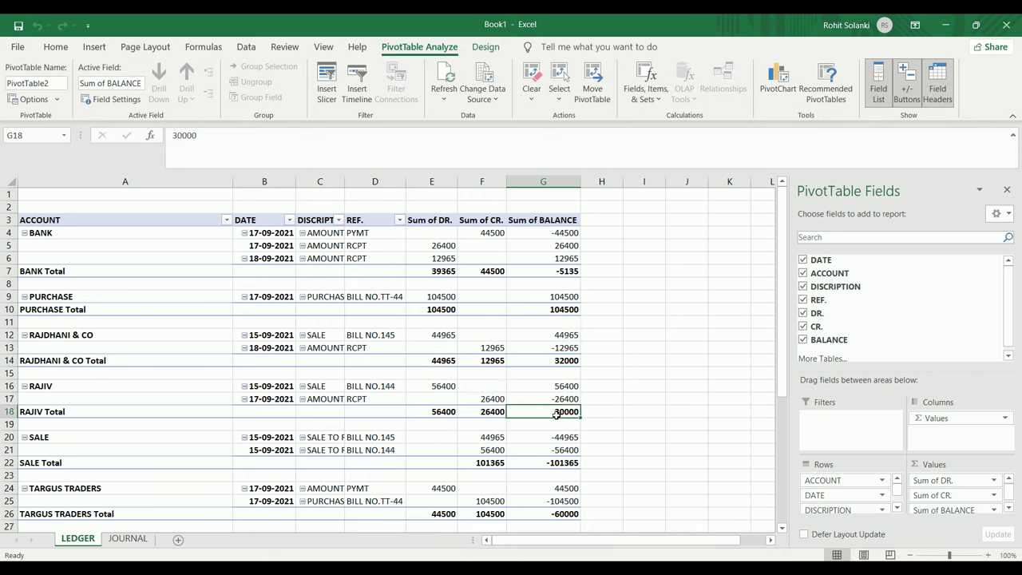
pyautogui.click(553, 463)
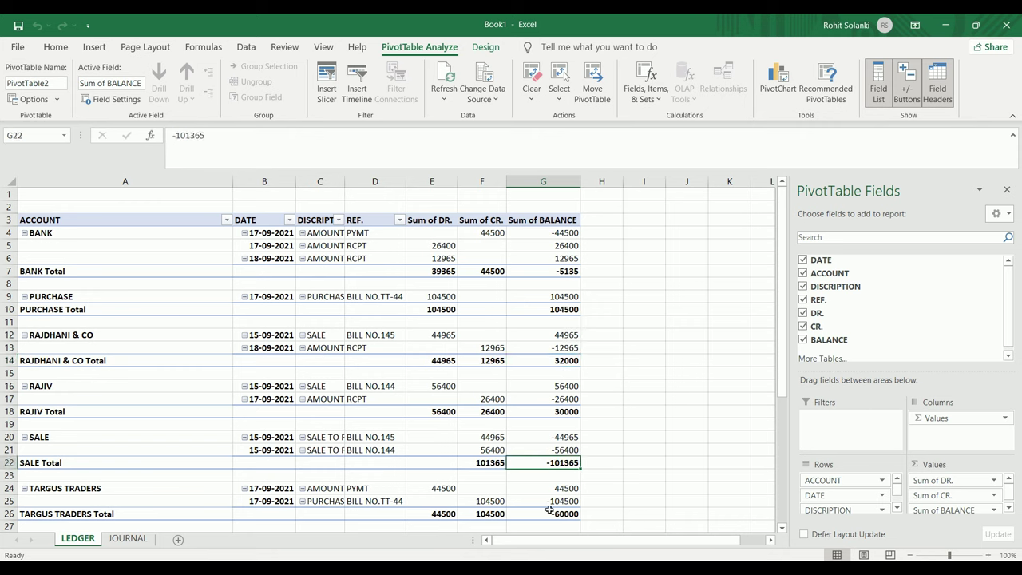
pyautogui.click(649, 403)
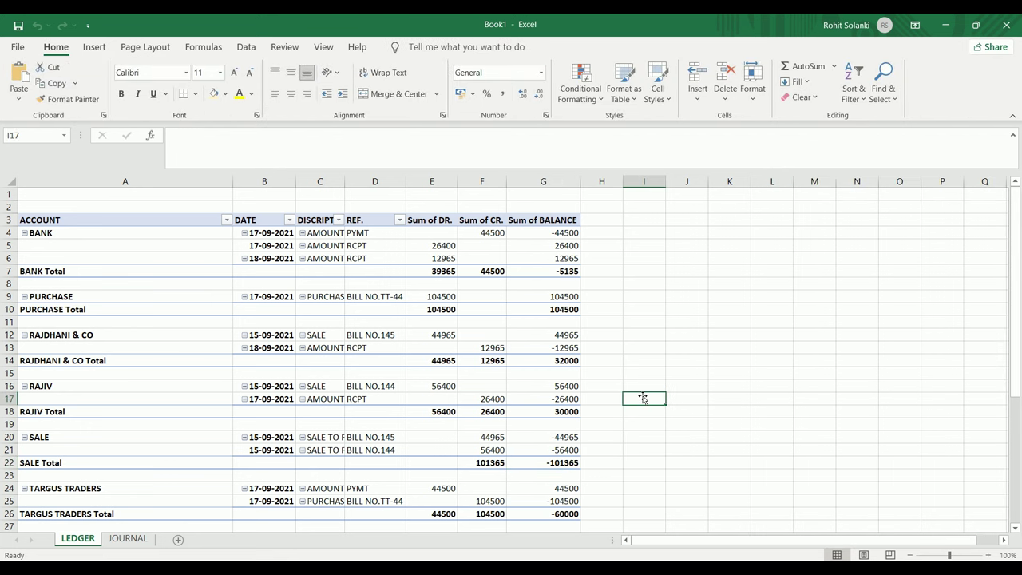
pyautogui.click(528, 324)
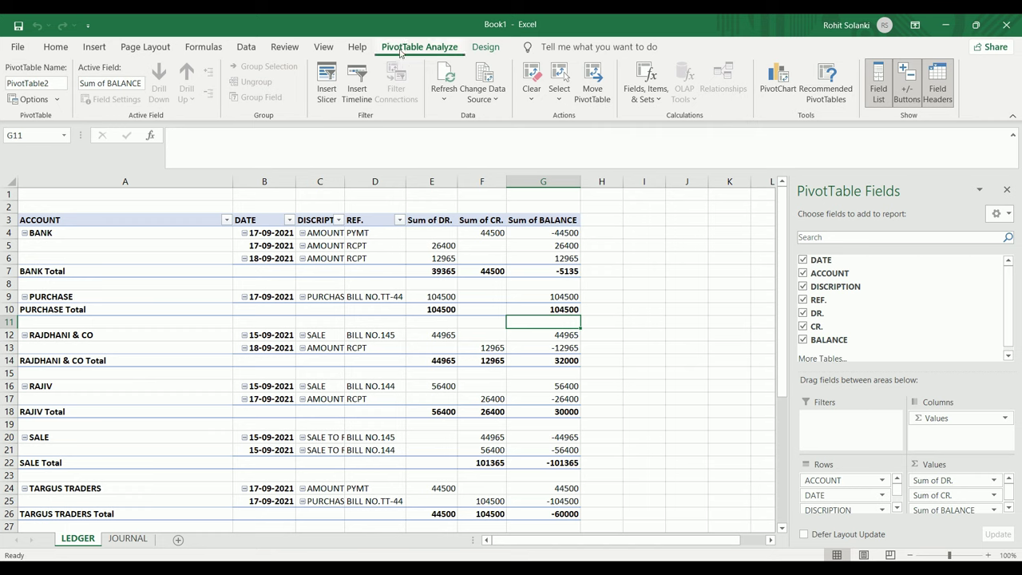
# Insert an ACCOUNT slicer and place it to the right of the pivot table.
pyautogui.click(331, 94)
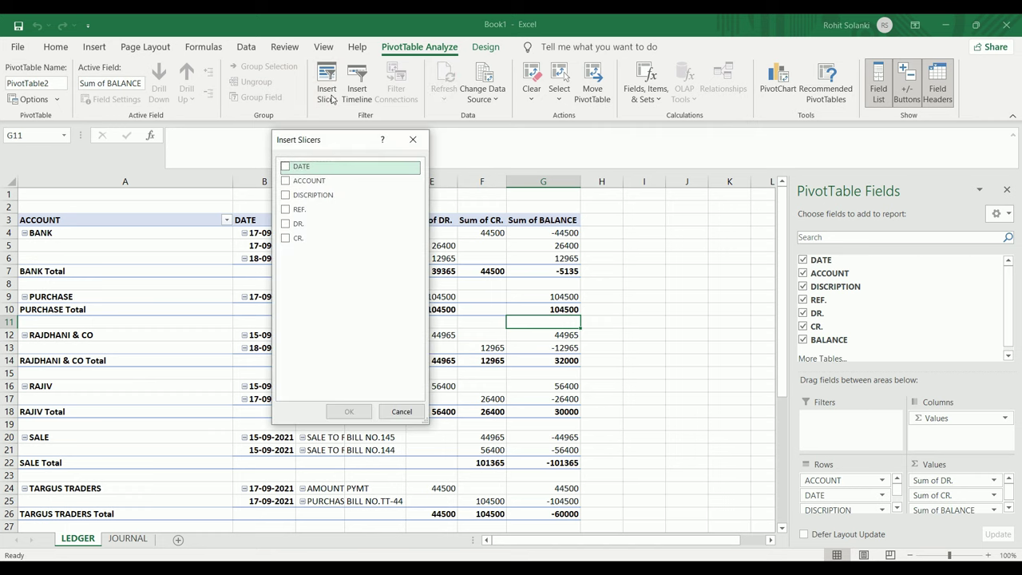
pyautogui.click(293, 186)
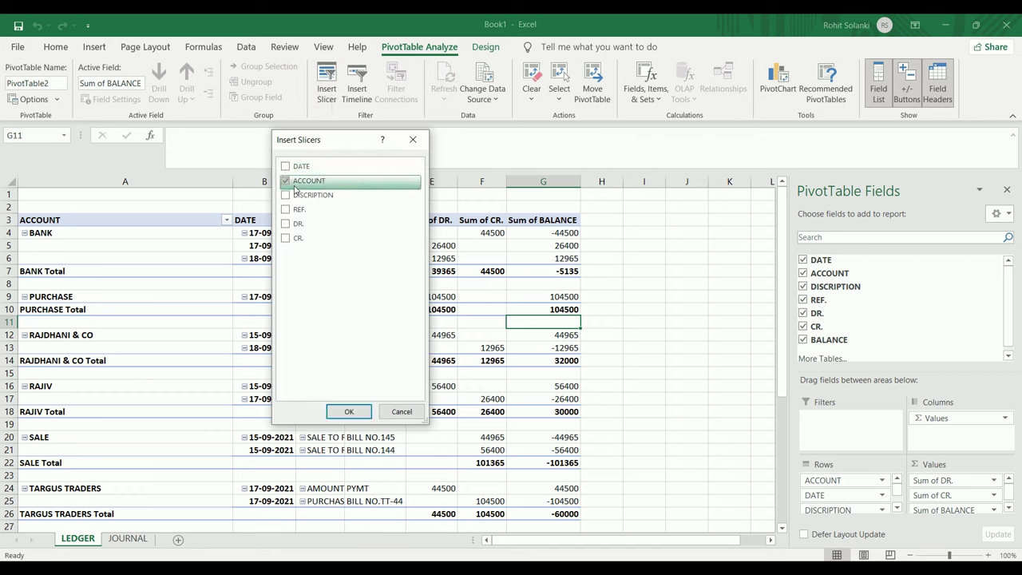
pyautogui.click(349, 411)
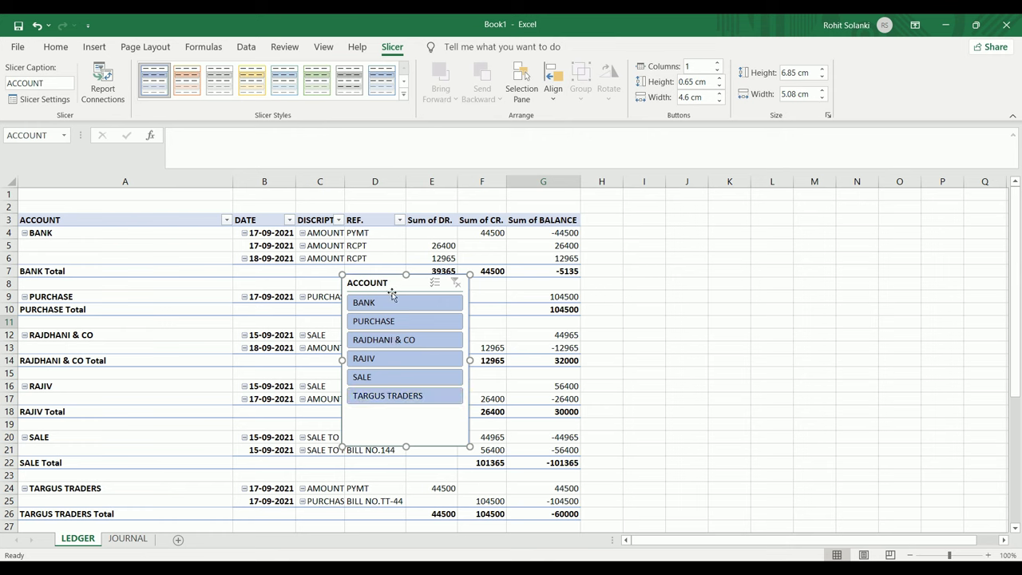
pyautogui.moveTo(386, 284)
pyautogui.mouseDown()
pyautogui.moveTo(697, 237)
pyautogui.moveTo(683, 247)
pyautogui.mouseUp()
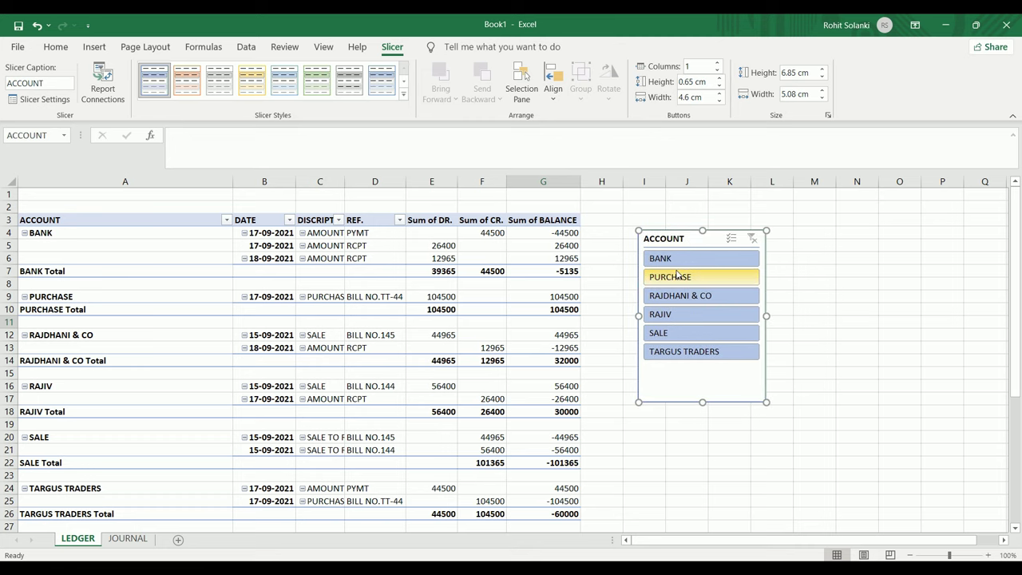
# Filter the slicer by PURCHASE, RAJDHANI & CO and RAJIV, then clear the filter.
pyautogui.click(676, 275)
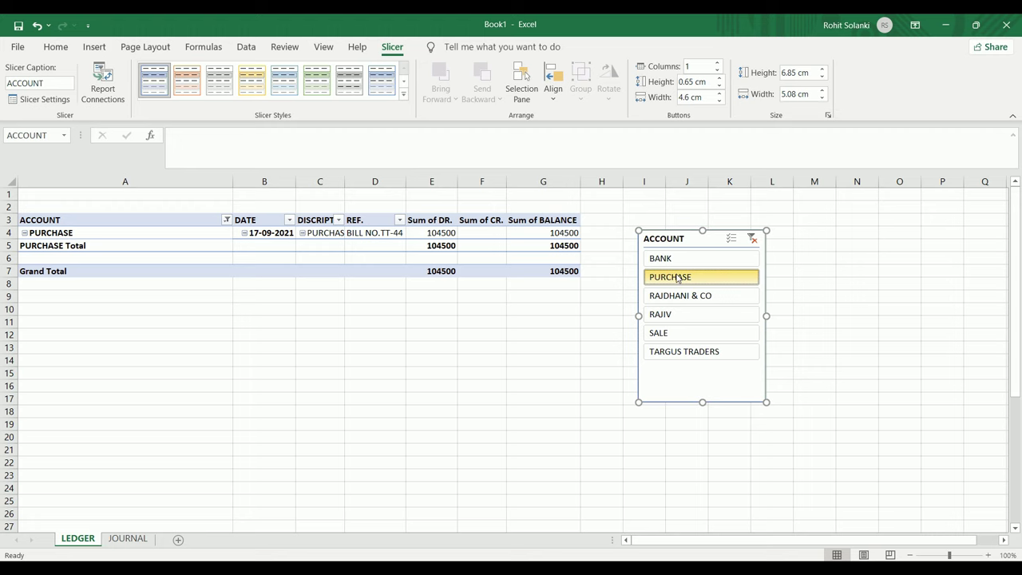
pyautogui.click(677, 296)
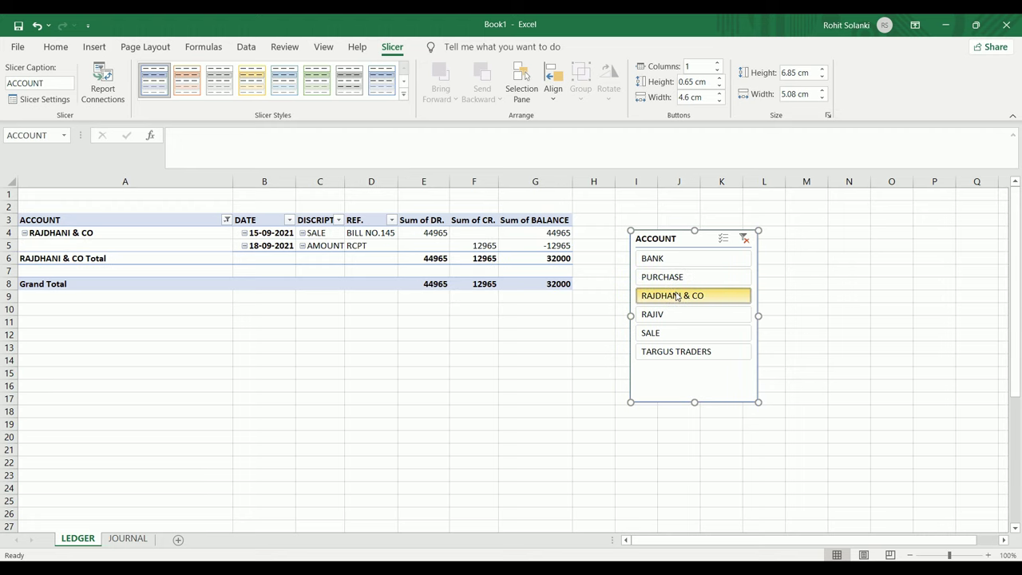
pyautogui.click(674, 314)
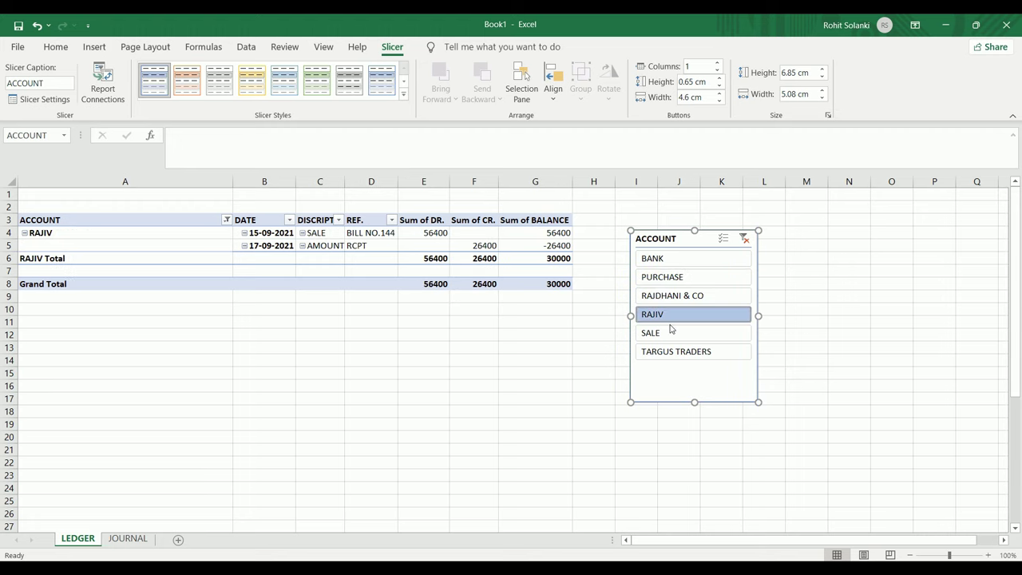
pyautogui.press('Escape')
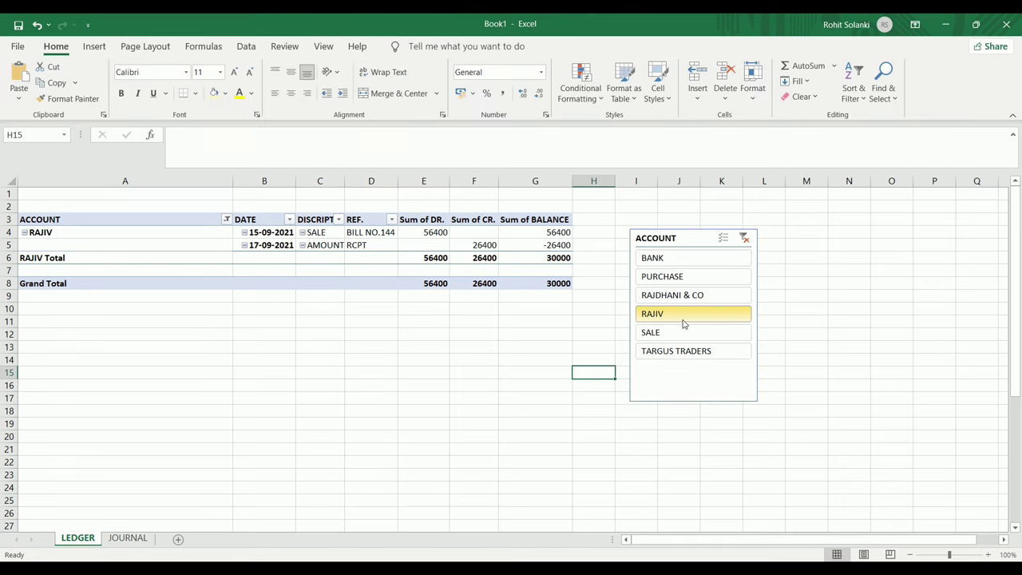
pyautogui.click(743, 237)
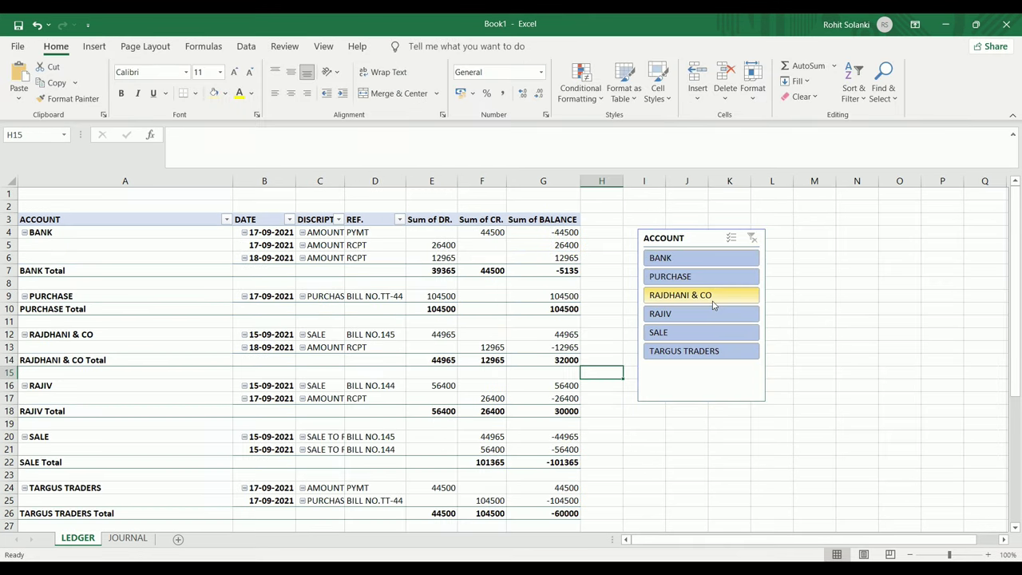
# Merge and centre A1:G2 and enter the title LEDGER.
pyautogui.moveTo(134, 198); pyautogui.dragTo(551, 210)
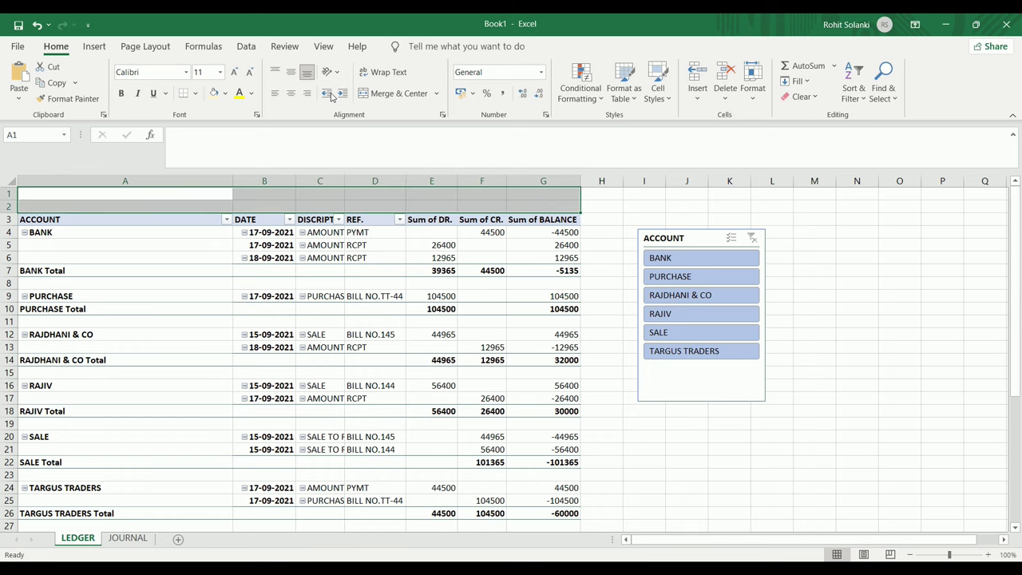
pyautogui.click(391, 93)
pyautogui.write('LEDGER')
pyautogui.hotkey('ctrl', 'Return')
# Make the LEDGER title larger, bold and middle-aligned with a light blue fill.
pyautogui.click(233, 72)
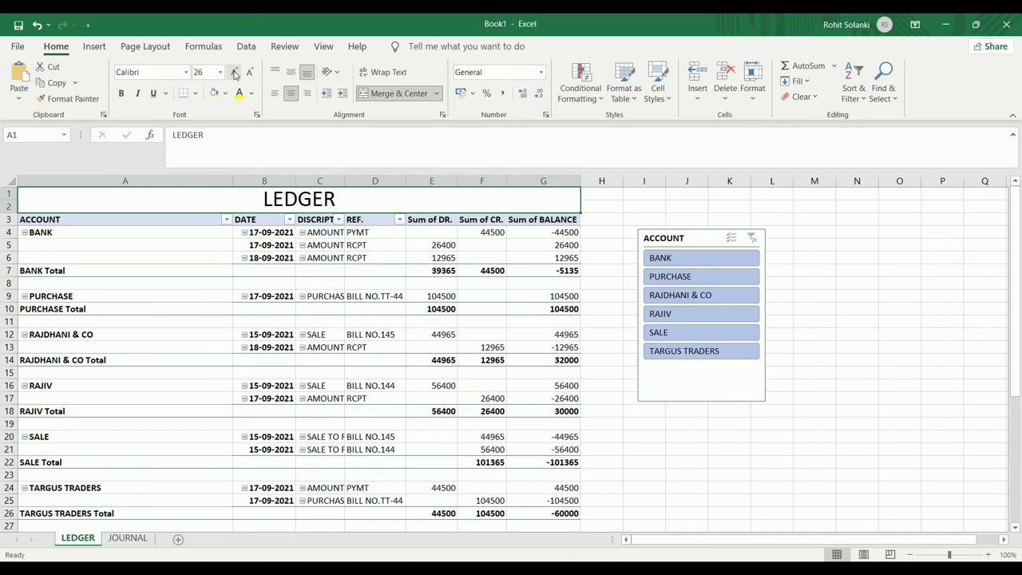
pyautogui.click(234, 72)
pyautogui.click(121, 92)
pyautogui.click(291, 72)
pyautogui.click(226, 92)
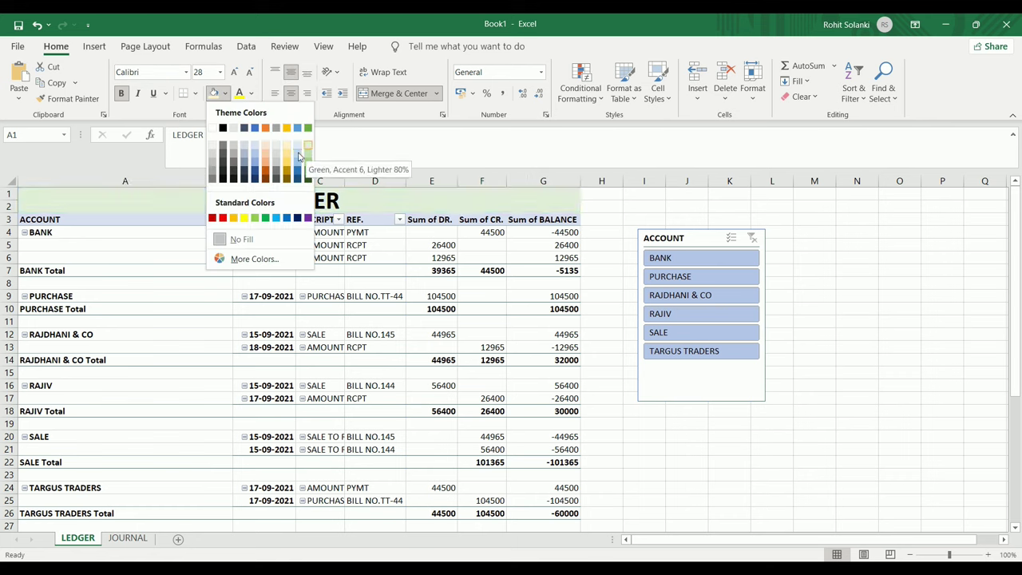
pyautogui.click(291, 152)
pyautogui.click(329, 297)
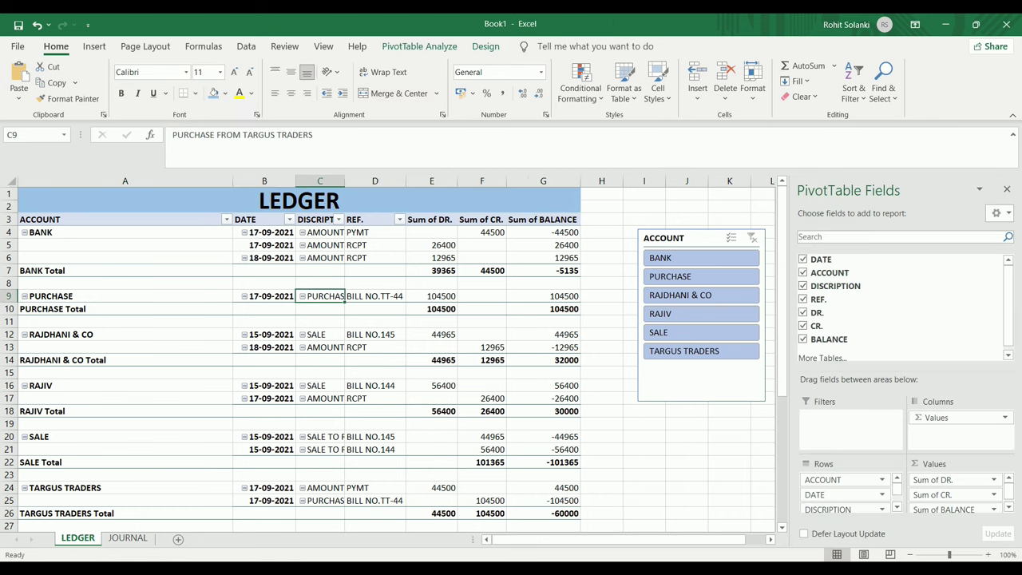
# Format the Sum of DR. values as Currency.
pyautogui.click(443, 247)
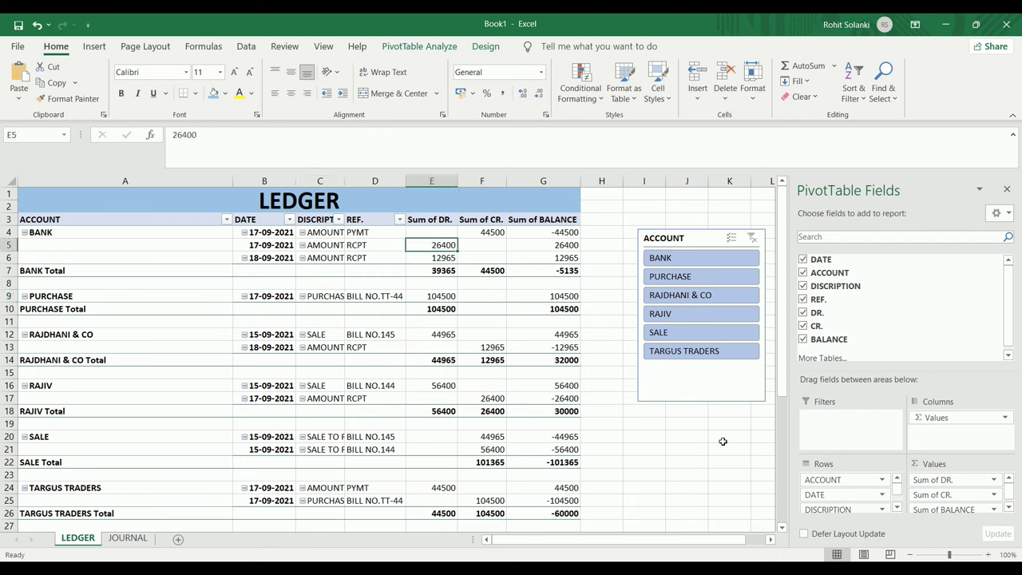
pyautogui.click(994, 480)
pyautogui.click(957, 464)
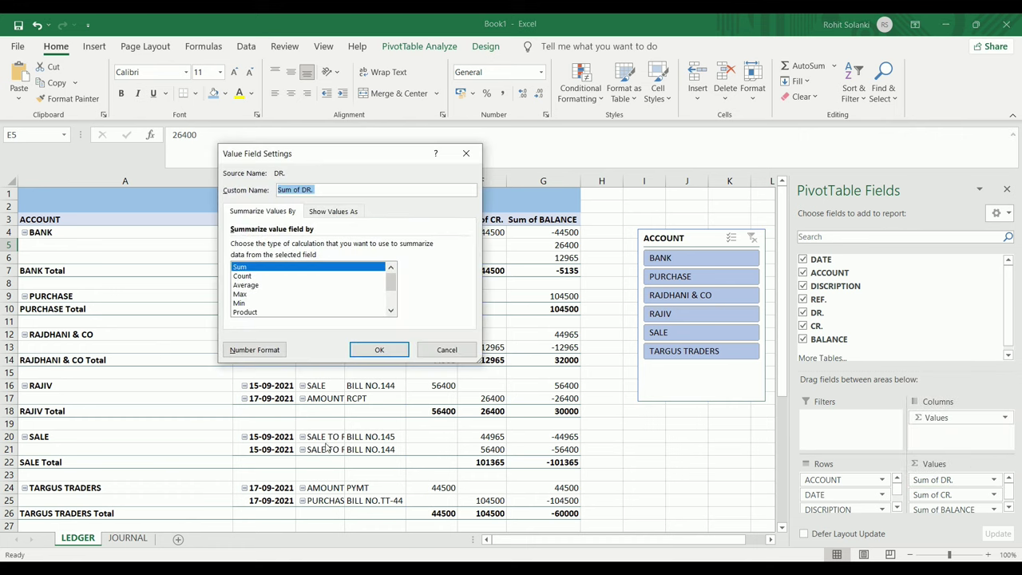
pyautogui.click(256, 349)
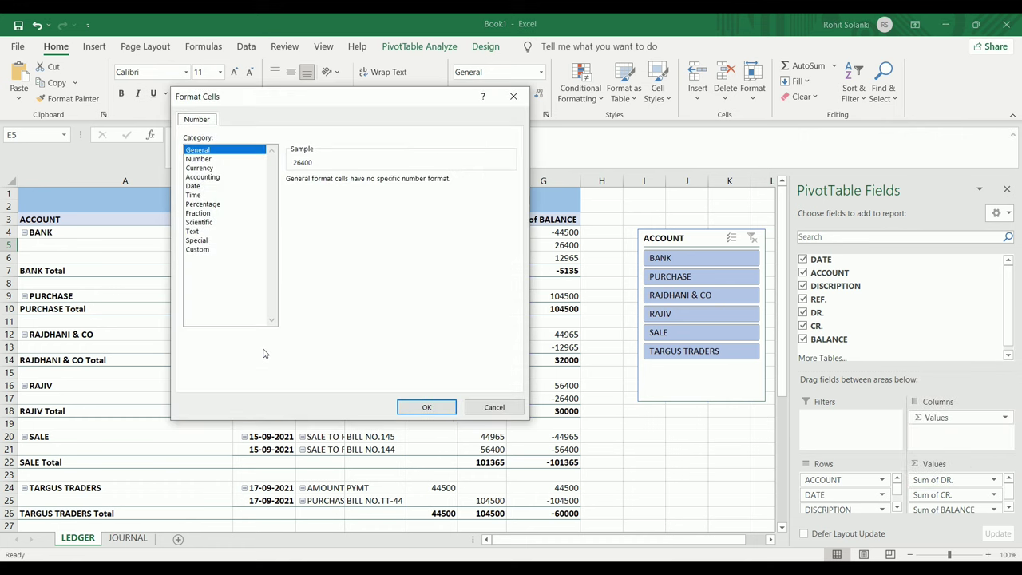
pyautogui.click(208, 168)
pyautogui.click(427, 407)
pyautogui.click(380, 350)
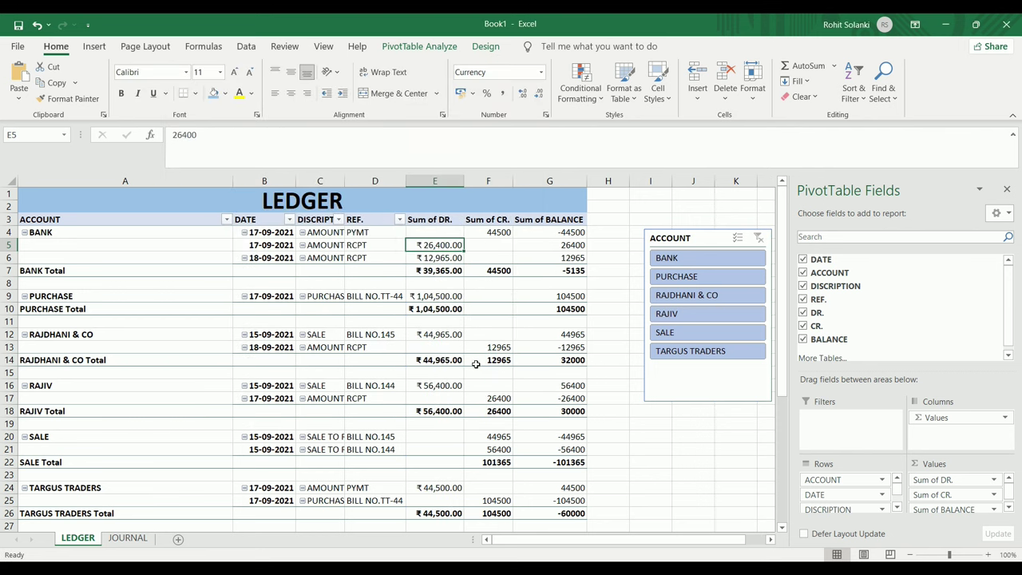
# Format the Sum of CR. values as Currency.
pyautogui.click(994, 495)
pyautogui.click(950, 477)
pyautogui.click(336, 349)
pyautogui.click(269, 167)
pyautogui.click(427, 407)
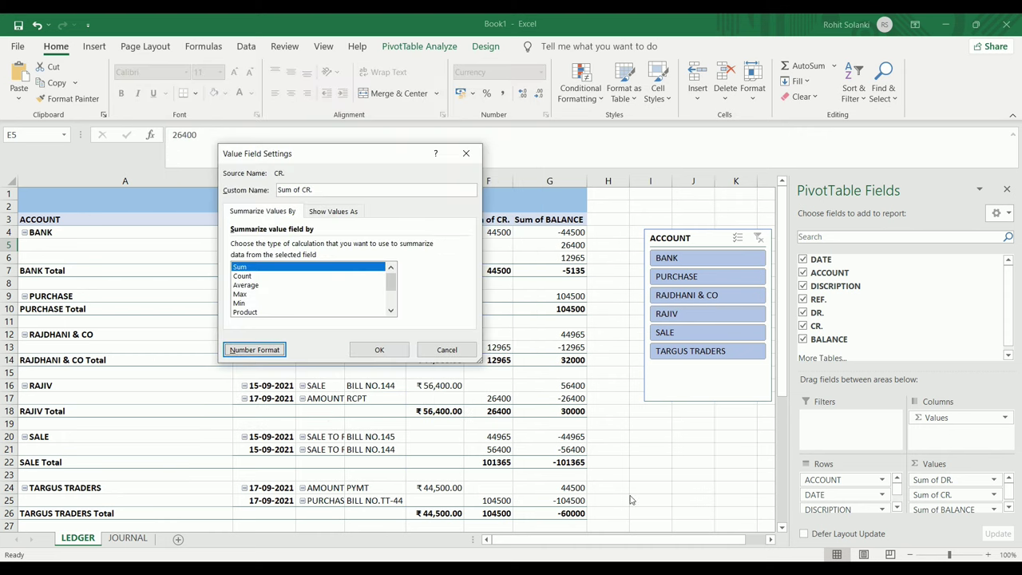
pyautogui.click(380, 350)
# Format the Sum of BALANCE values as Currency.
pyautogui.click(994, 509)
pyautogui.click(950, 491)
pyautogui.click(254, 349)
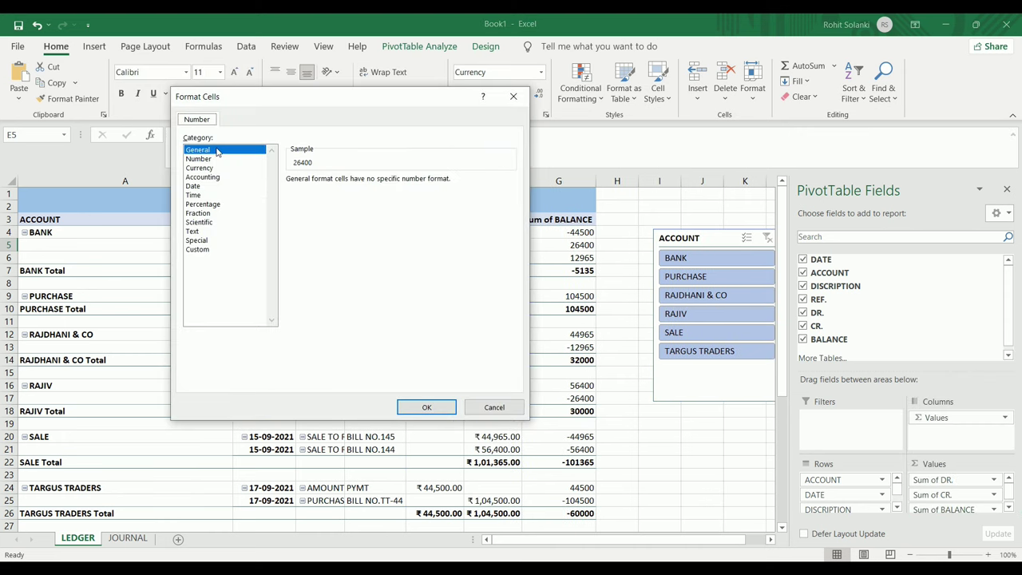
pyautogui.click(224, 167)
pyautogui.click(443, 413)
pyautogui.click(380, 349)
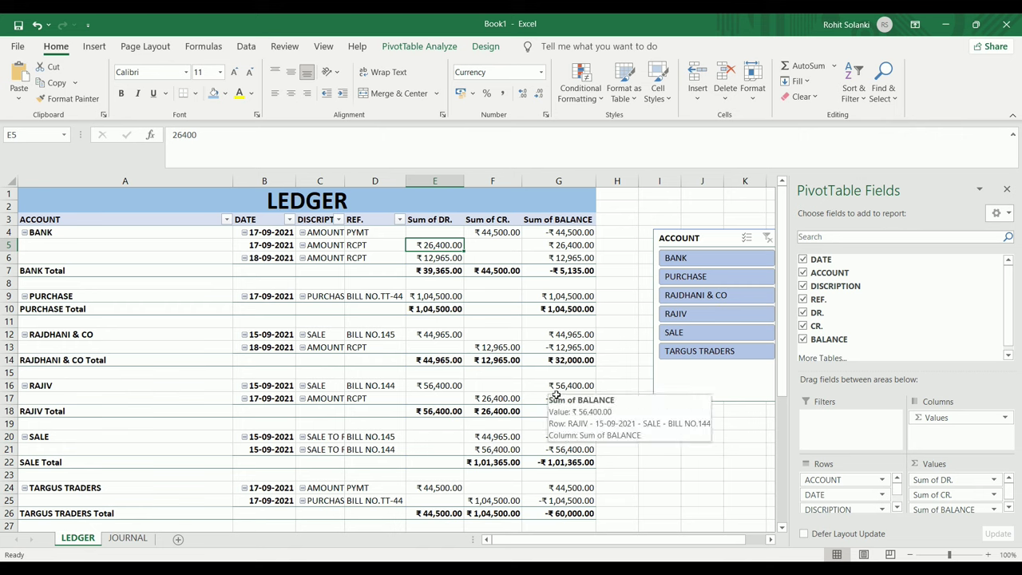
# Rename the Sum of DR. column heading to DEBIT.
pyautogui.click(448, 224)
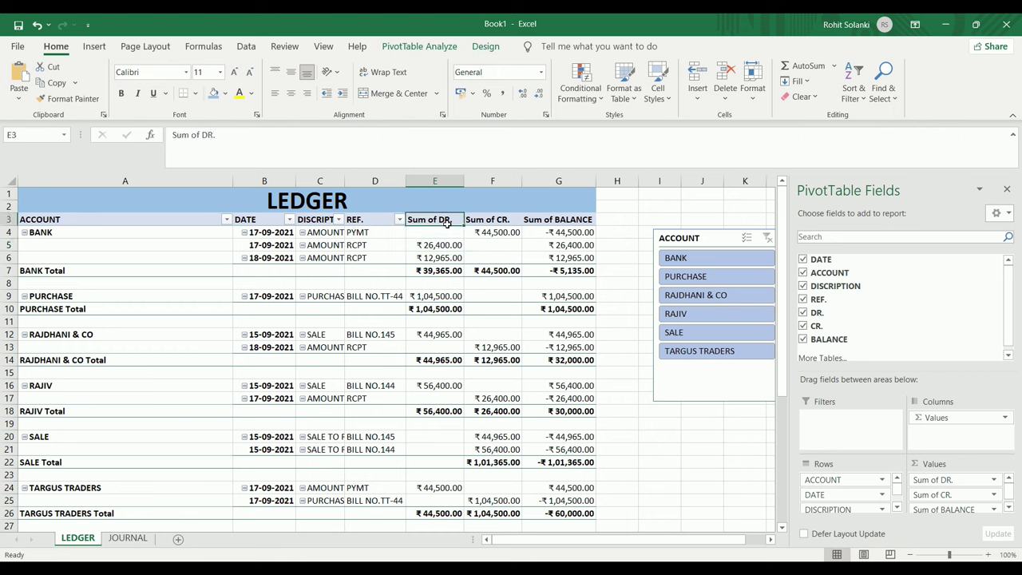
pyautogui.press('F2')
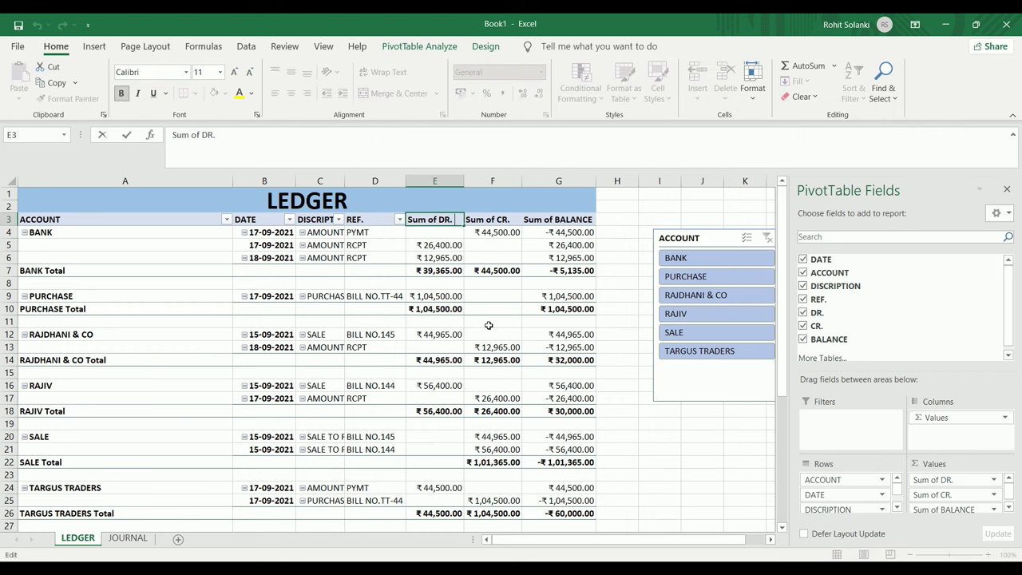
pyautogui.press('BackSpace')
pyautogui.press('BackSpace')
pyautogui.press('BackSpace')
pyautogui.press('BackSpace')
pyautogui.press('BackSpace')
pyautogui.press('BackSpace')
pyautogui.write('DE')
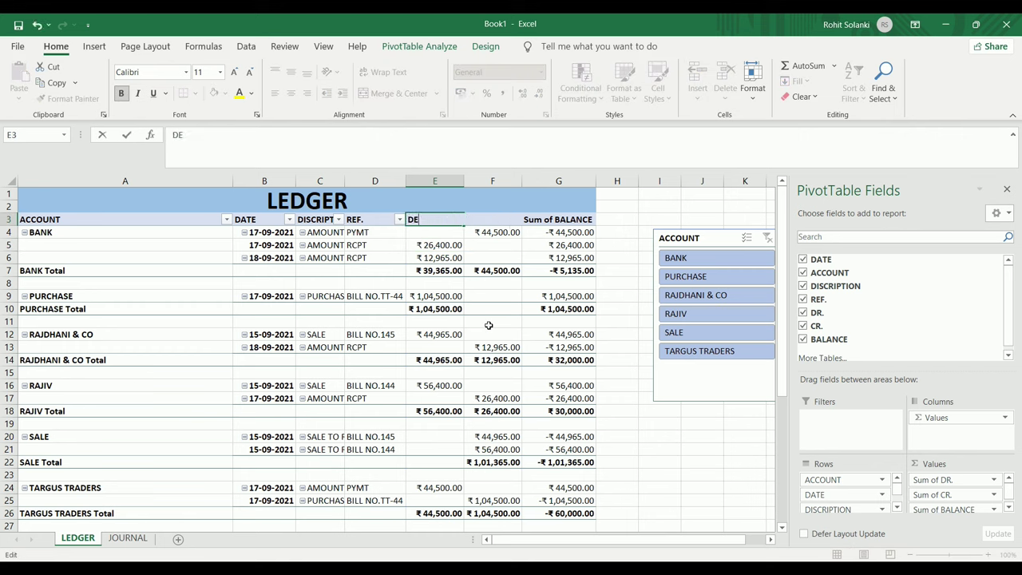
pyautogui.write('BIT')
pyautogui.press('Return')
# Rename the Sum of CR. column heading to CREDIT.
pyautogui.press('Right')
pyautogui.press('Up')
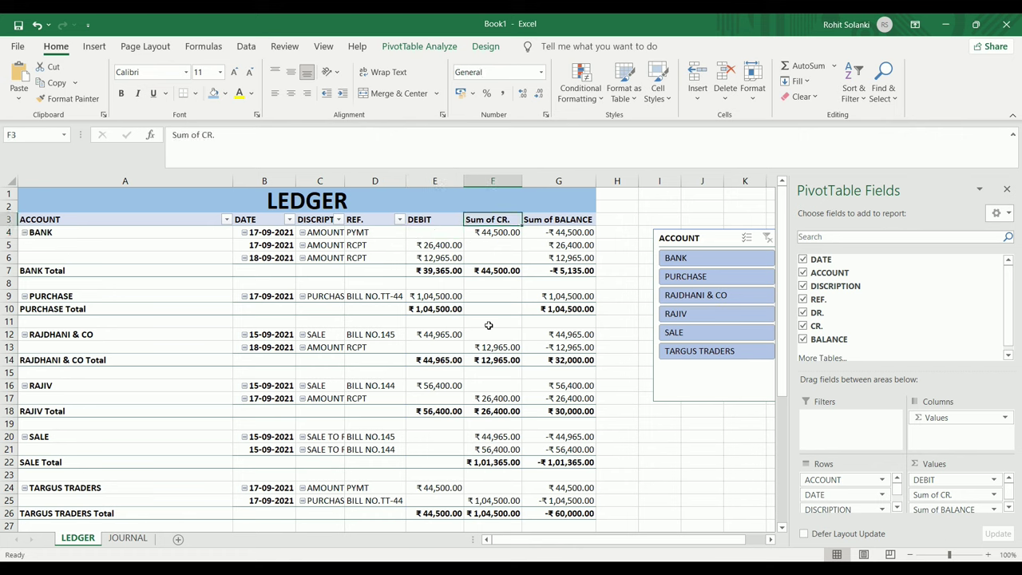
pyautogui.press('F2')
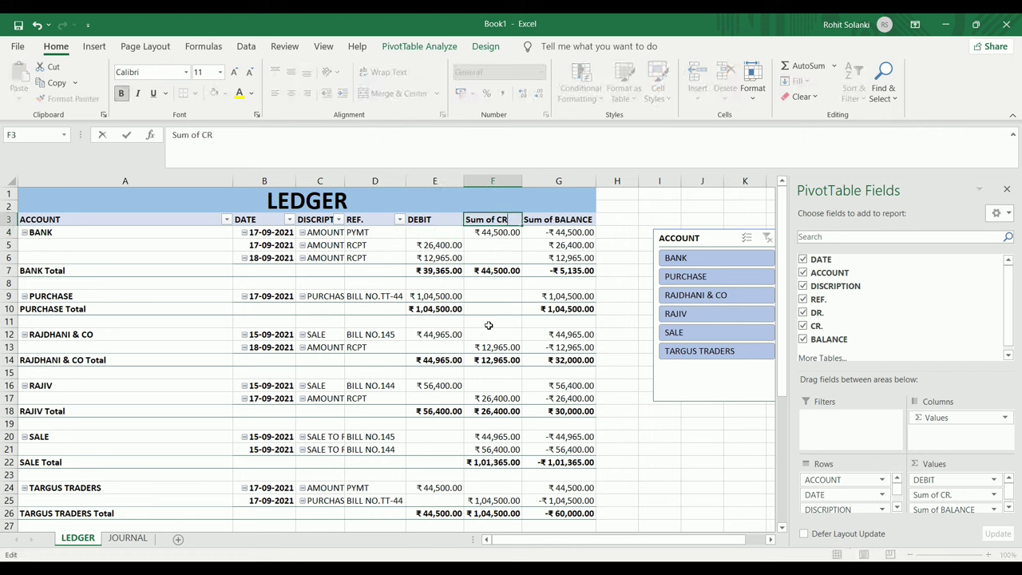
pyautogui.press('BackSpace')
pyautogui.press('BackSpace')
pyautogui.press('BackSpace')
pyautogui.write('C')
pyautogui.write('REDIT')
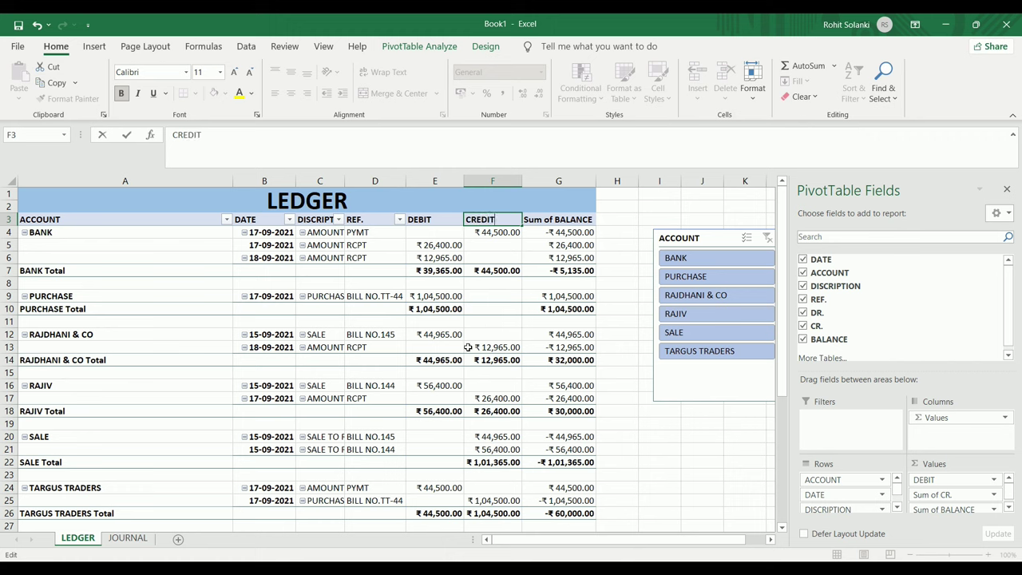
pyautogui.press('Return')
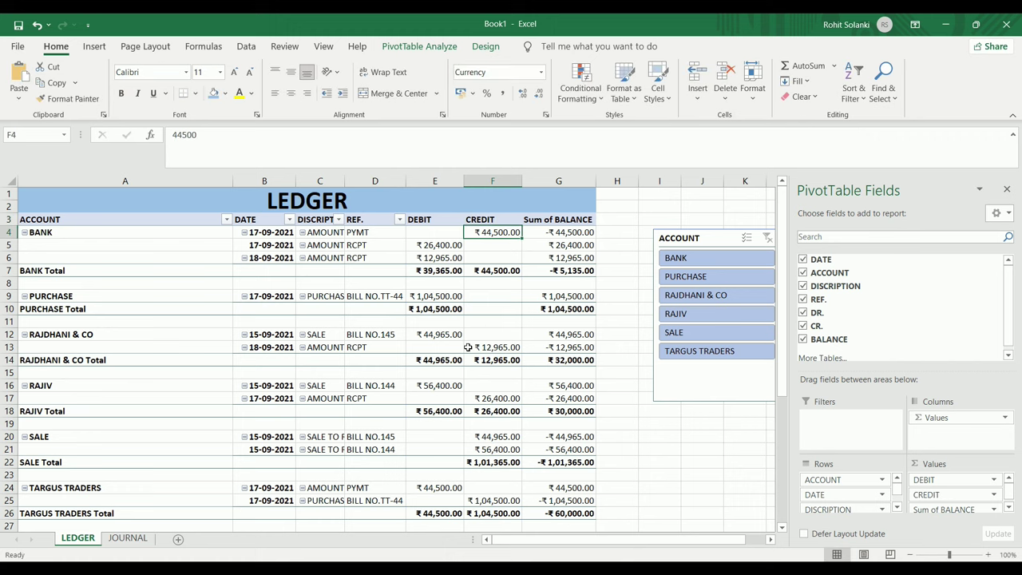
# Rename the Sum of BALANCE heading to BALANCE, accepting the field-name-exists warning.
pyautogui.press('Up')
pyautogui.press('Right')
pyautogui.press('F2')
pyautogui.press('BackSpace')
pyautogui.press('BackSpace')
pyautogui.press('BackSpace')
pyautogui.press('BackSpace')
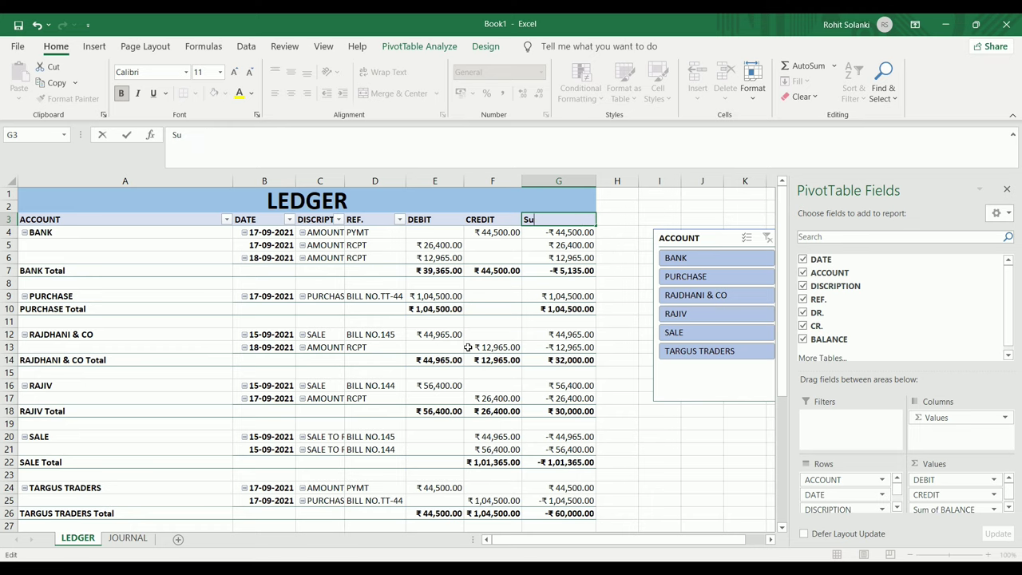
pyautogui.press('BackSpace')
pyautogui.press('BackSpace')
pyautogui.write('BALANCE')
pyautogui.press('Return')
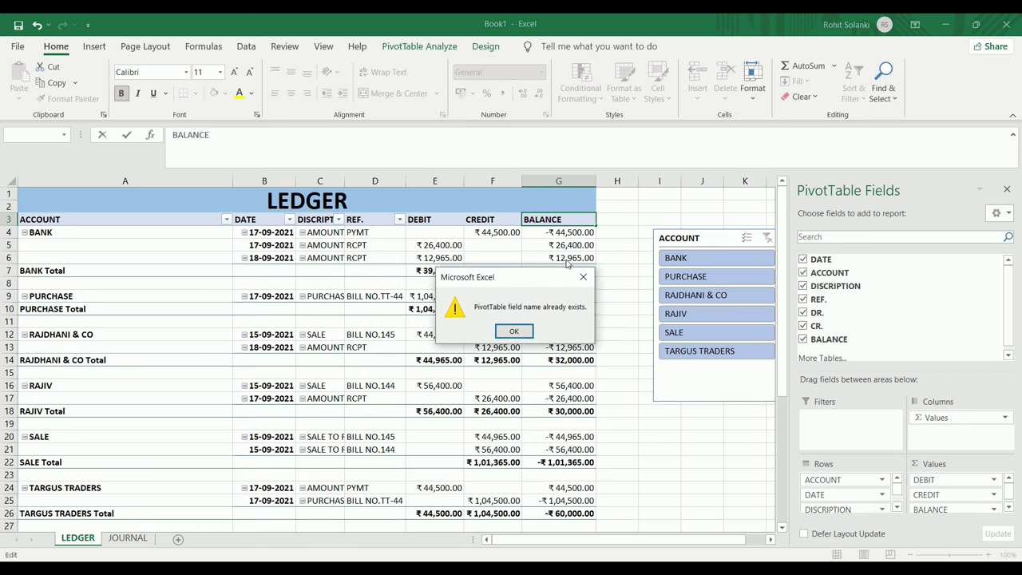
pyautogui.press('Return')
pyautogui.press('Return')
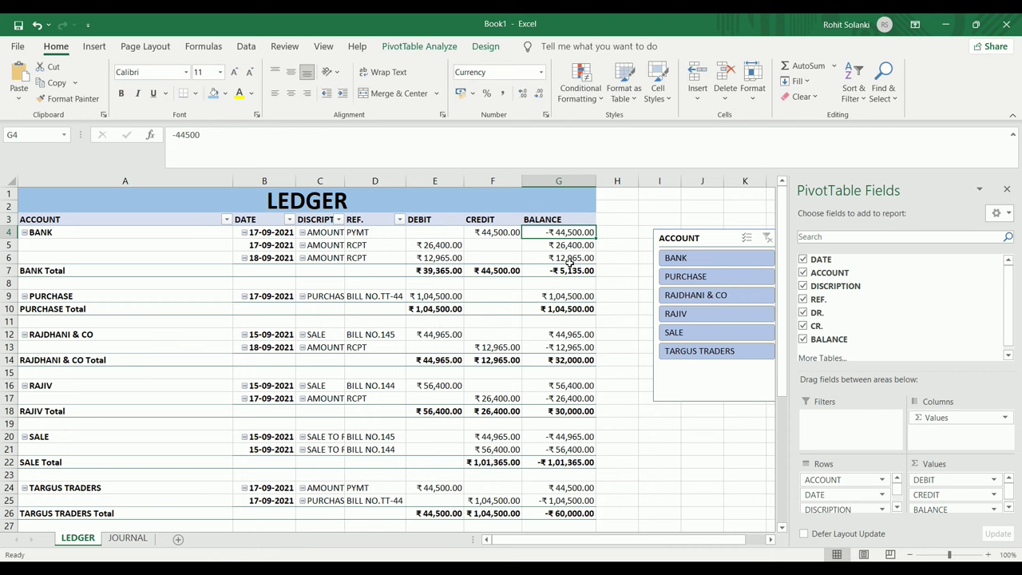
# Deselect the pivot and review the RAJIV entry on the JOURNAL sheet.
pyautogui.click(611, 387)
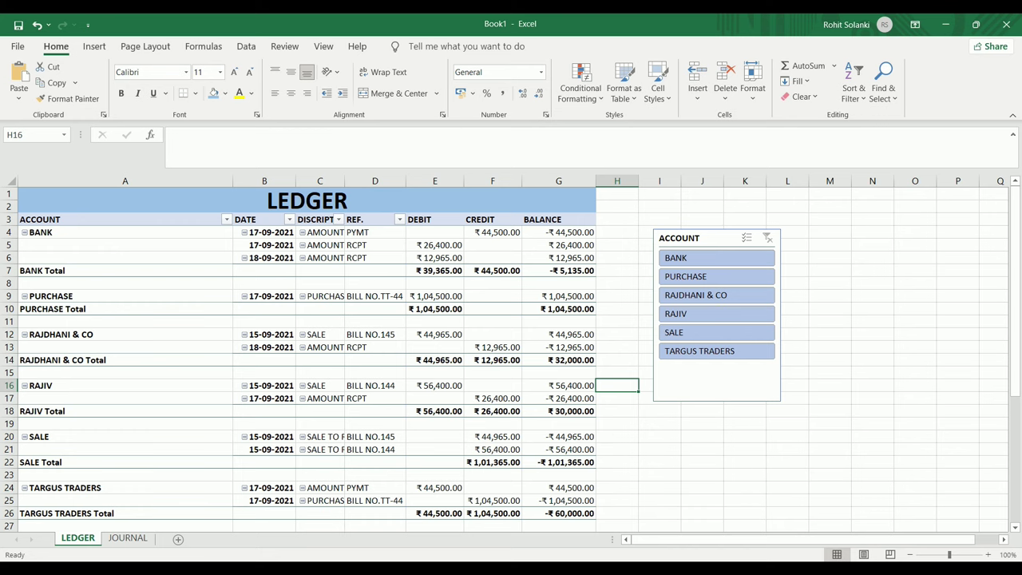
pyautogui.click(132, 538)
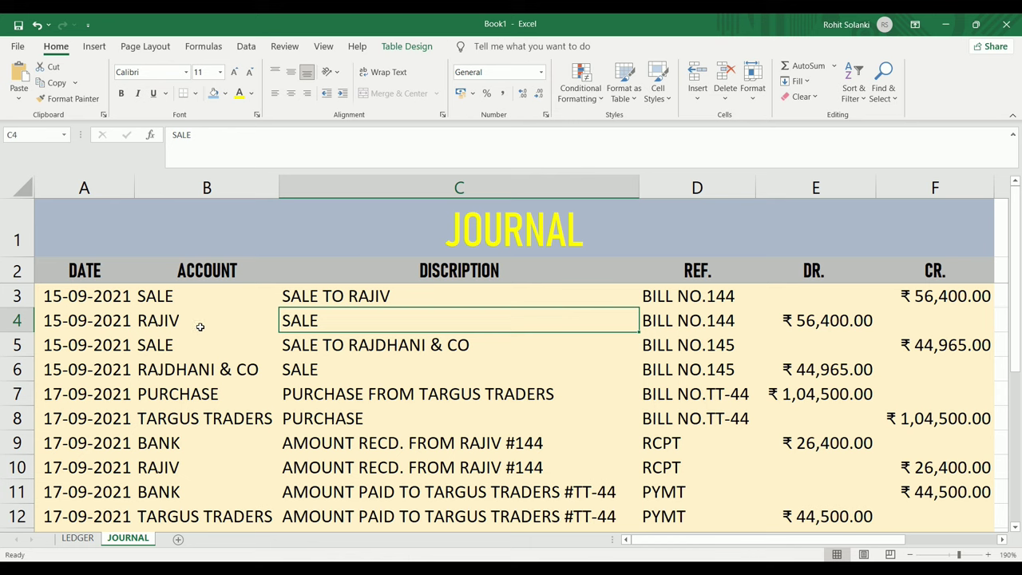
pyautogui.click(182, 471)
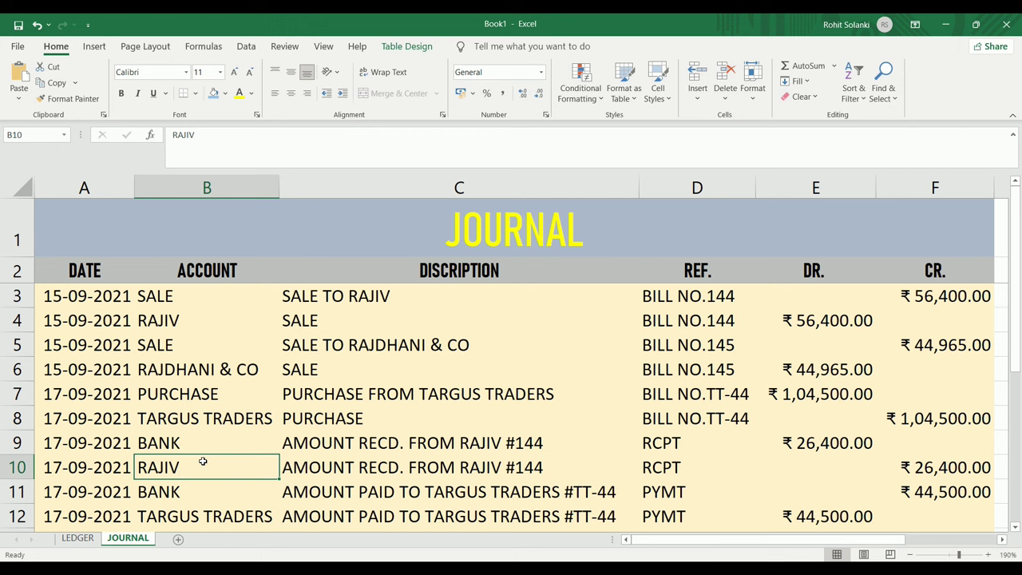
pyautogui.click(78, 538)
pyautogui.click(127, 538)
pyautogui.click(79, 538)
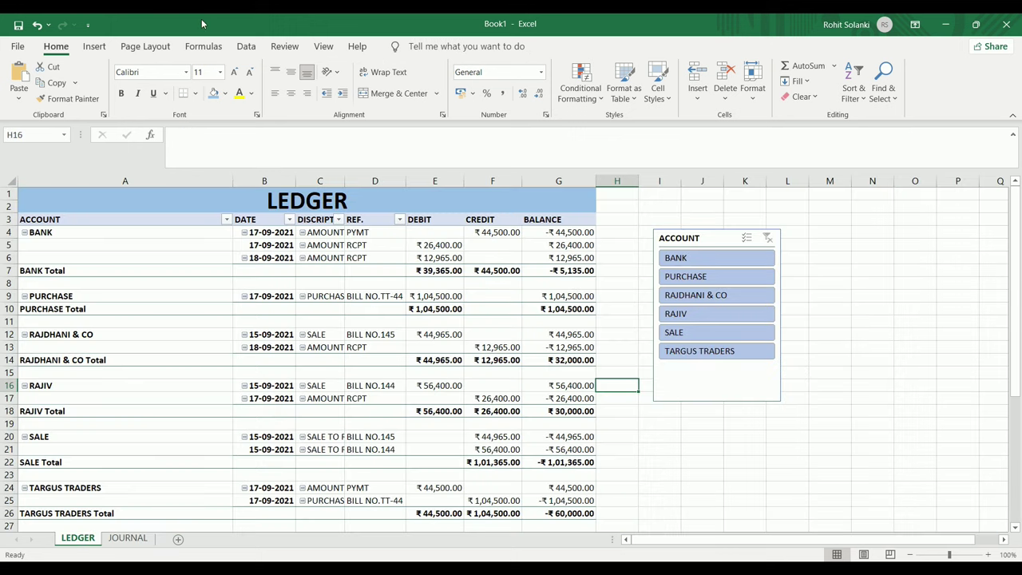
# Refresh All data to update the LEDGER pivot, then recheck the JOURNAL sheet.
pyautogui.click(244, 46)
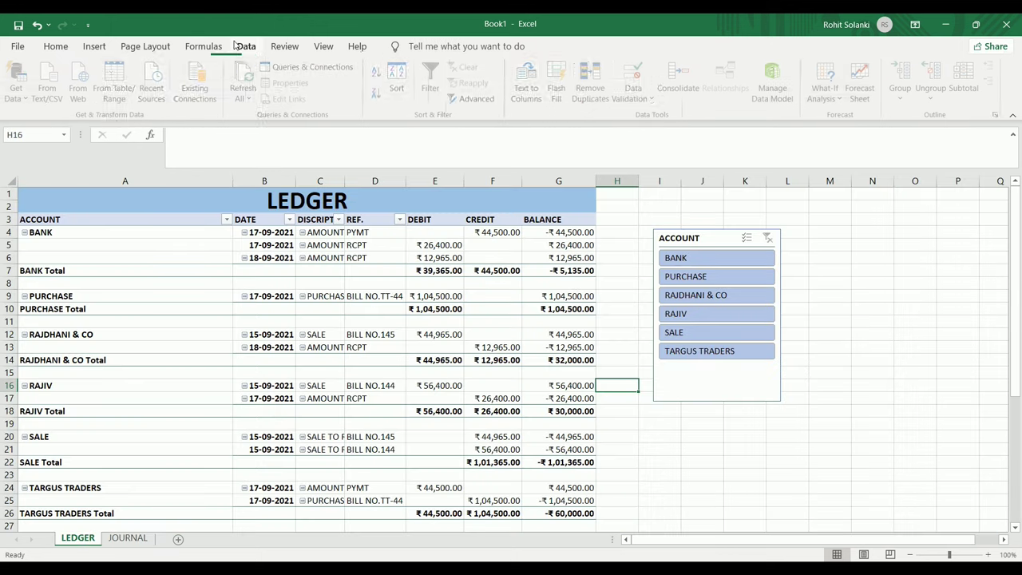
pyautogui.click(249, 81)
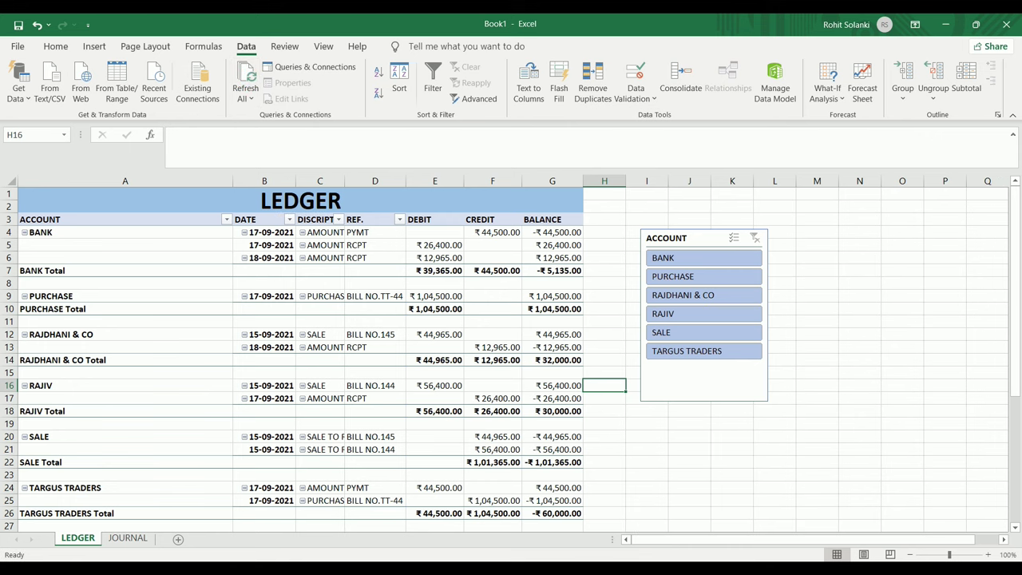
pyautogui.click(131, 538)
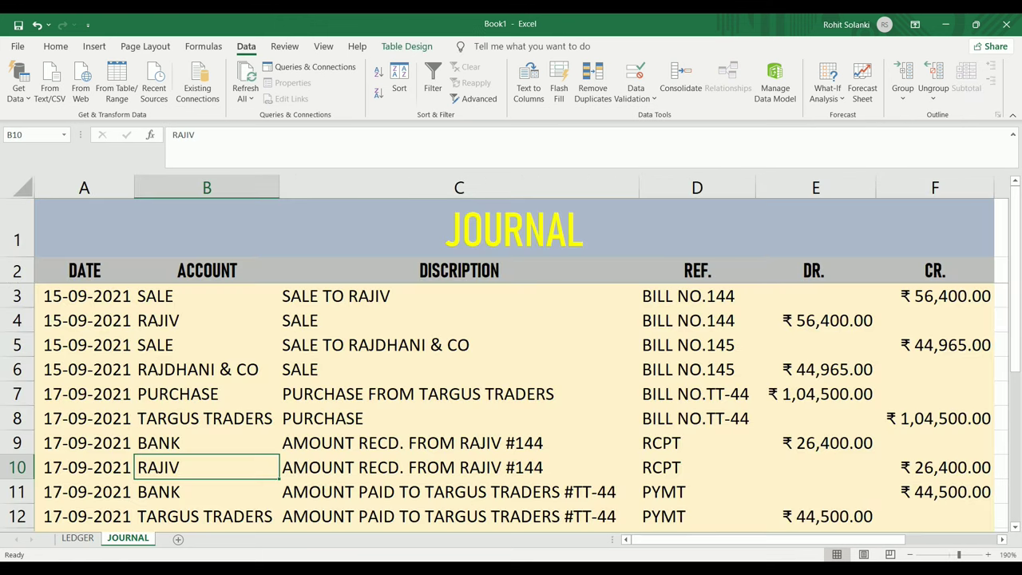
pyautogui.scroll(-2, 237, 482)
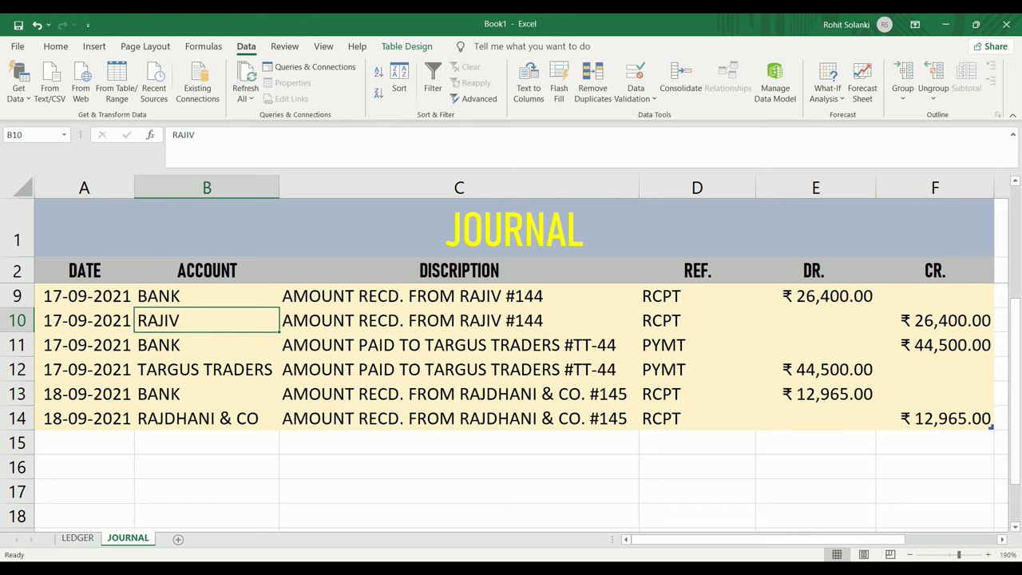
pyautogui.click(90, 538)
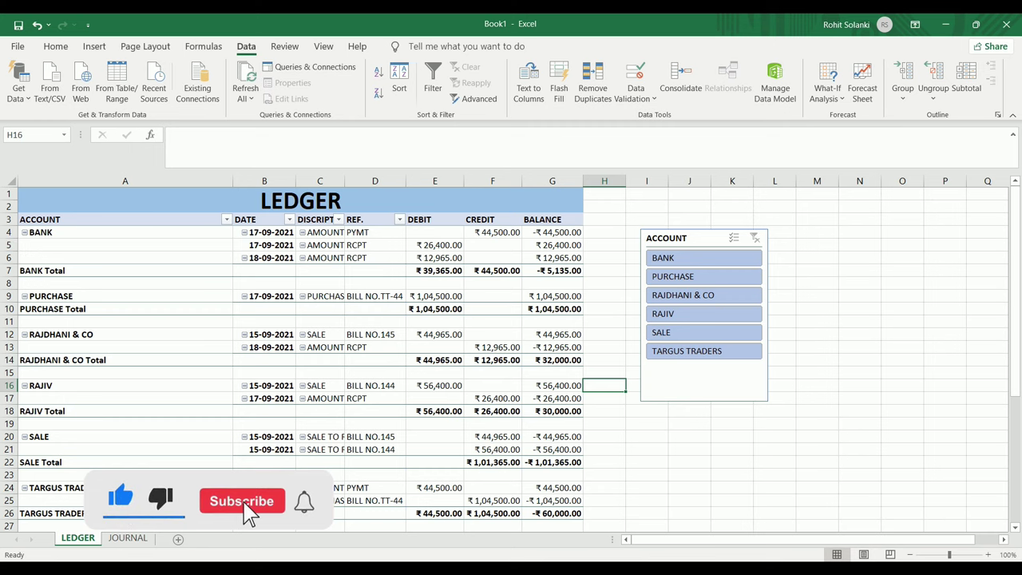
# Turn off the pivot's +/- buttons and hide the field list.
pyautogui.click(212, 285)
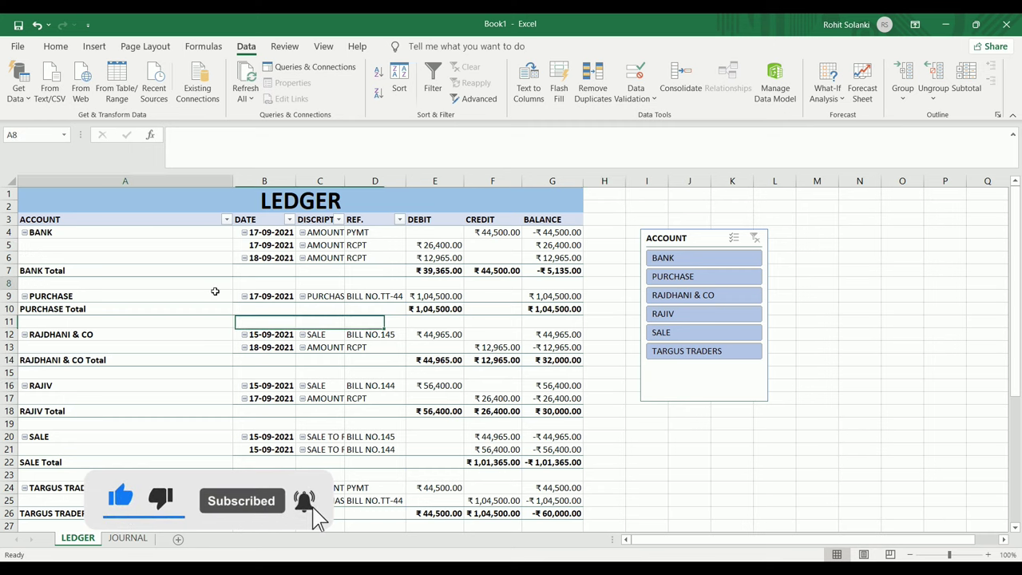
pyautogui.click(415, 47)
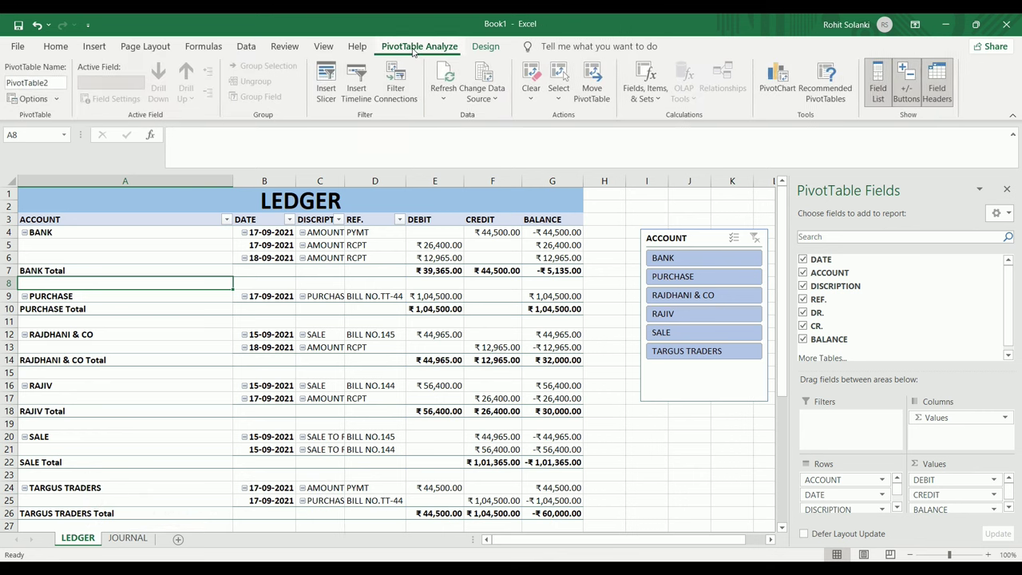
pyautogui.click(908, 95)
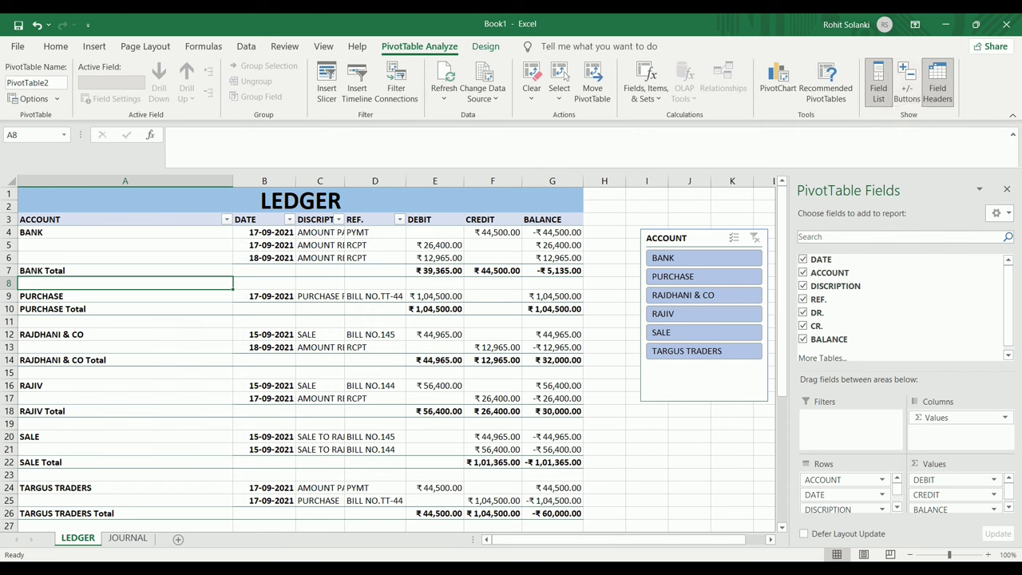
pyautogui.moveTo(878, 83)
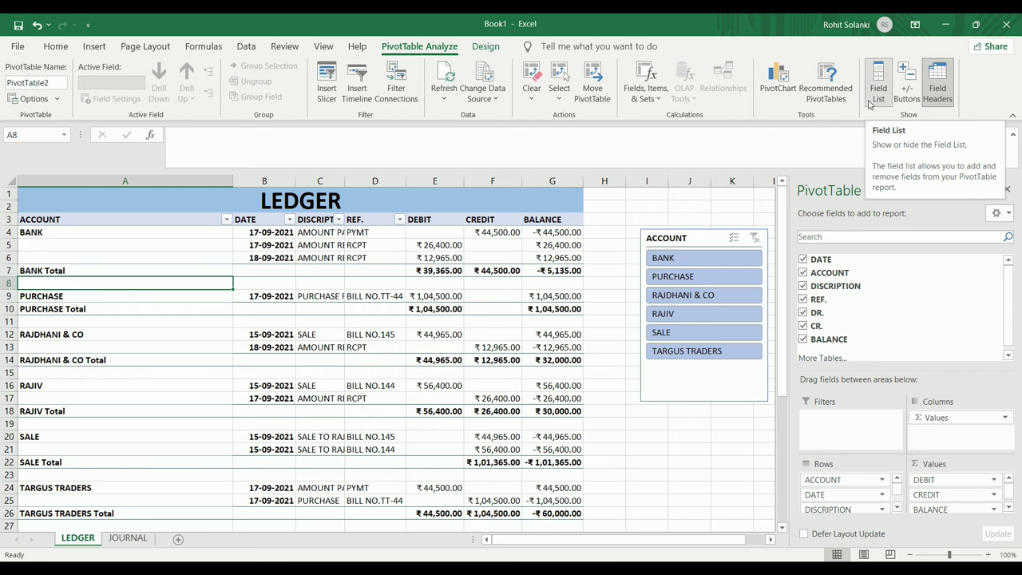
pyautogui.click(870, 105)
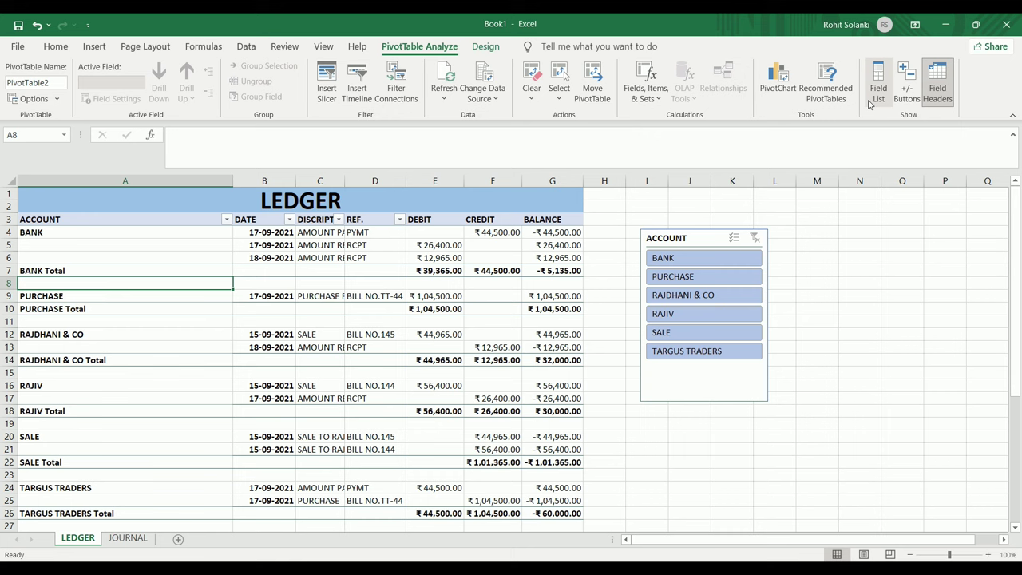
pyautogui.click(869, 105)
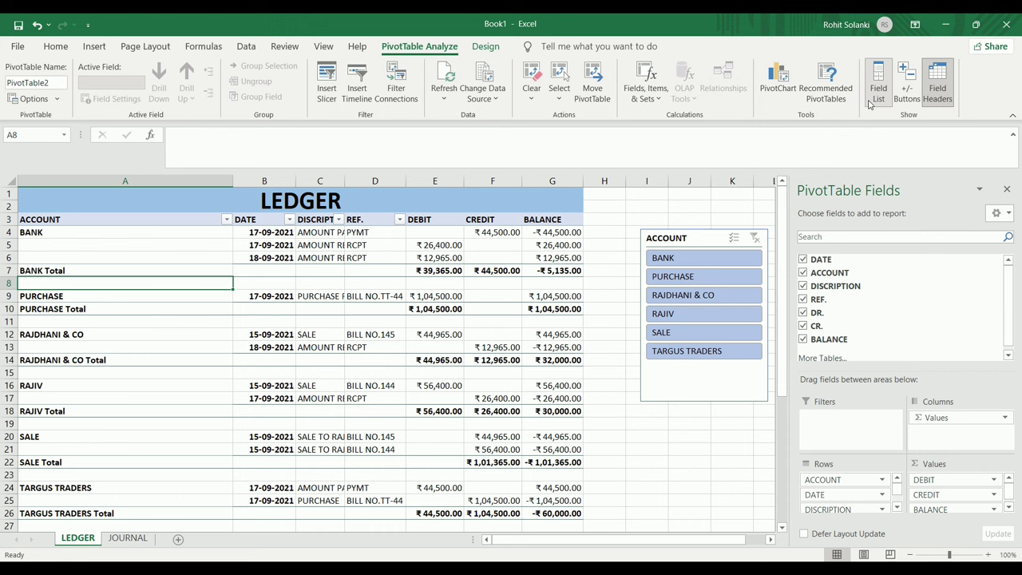
pyautogui.click(869, 104)
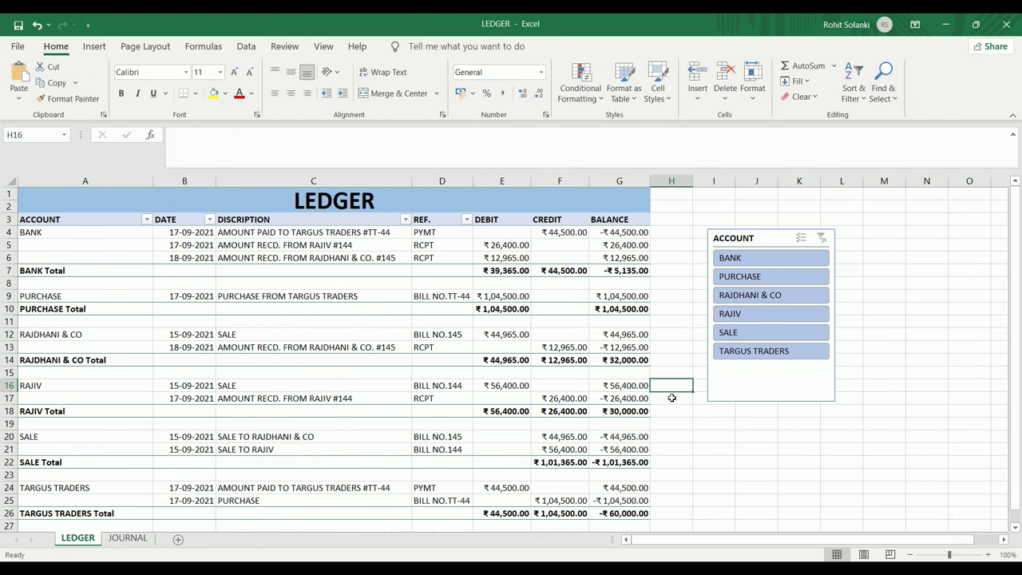
# Check row 28's Grand Total: ₹ 2,89,730.00 debit and credit, ₹ 0.00 balance.
pyautogui.scroll(-2, 672, 398)
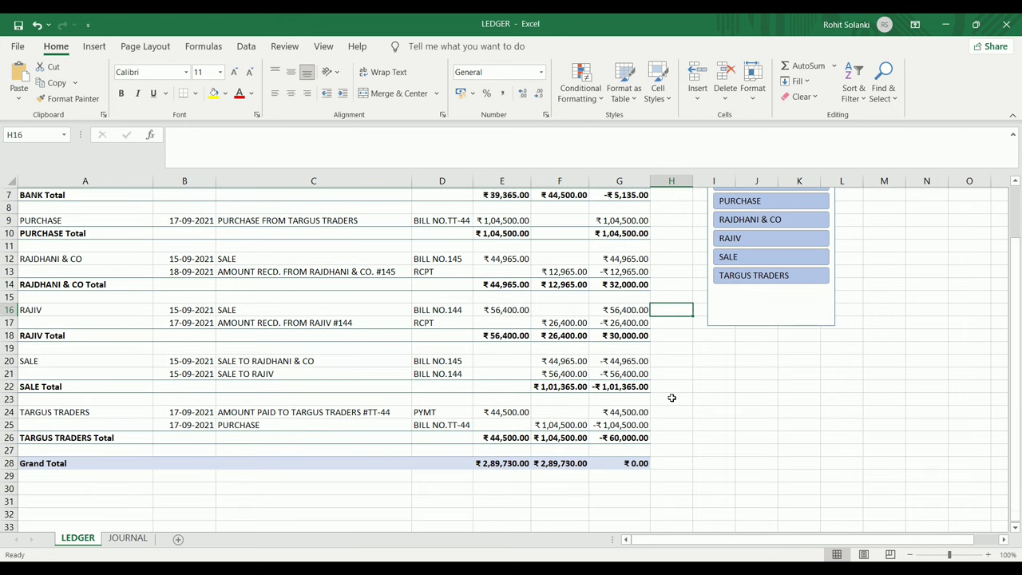
pyautogui.scroll(-1, 671, 397)
pyautogui.click(70, 428)
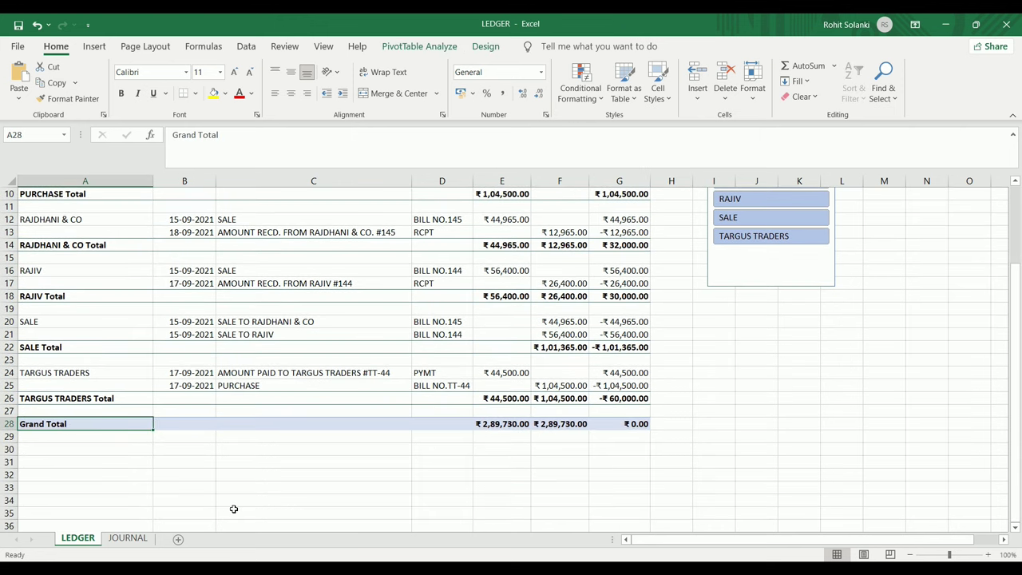
pyautogui.click(641, 431)
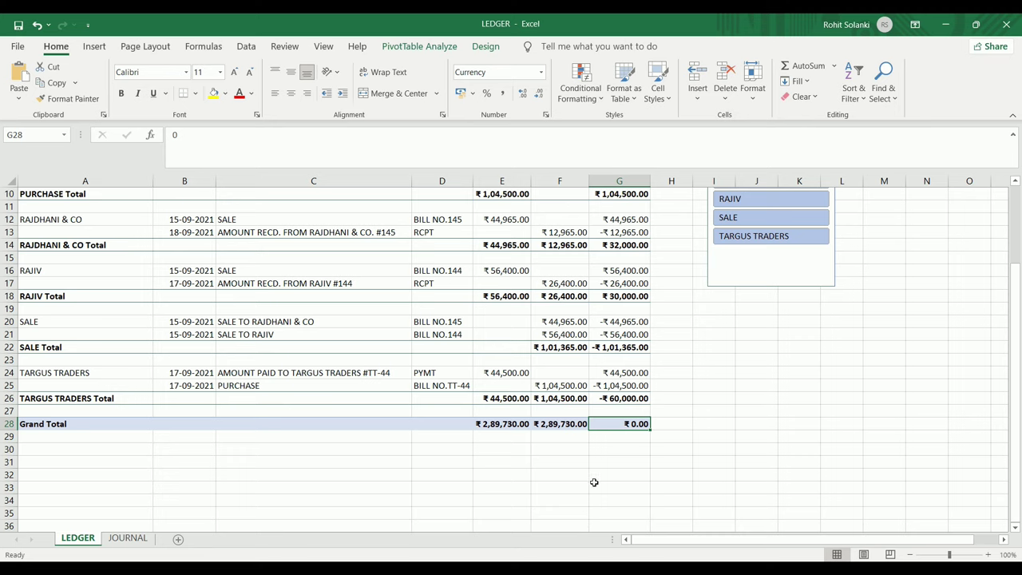
pyautogui.scroll(3, 594, 482)
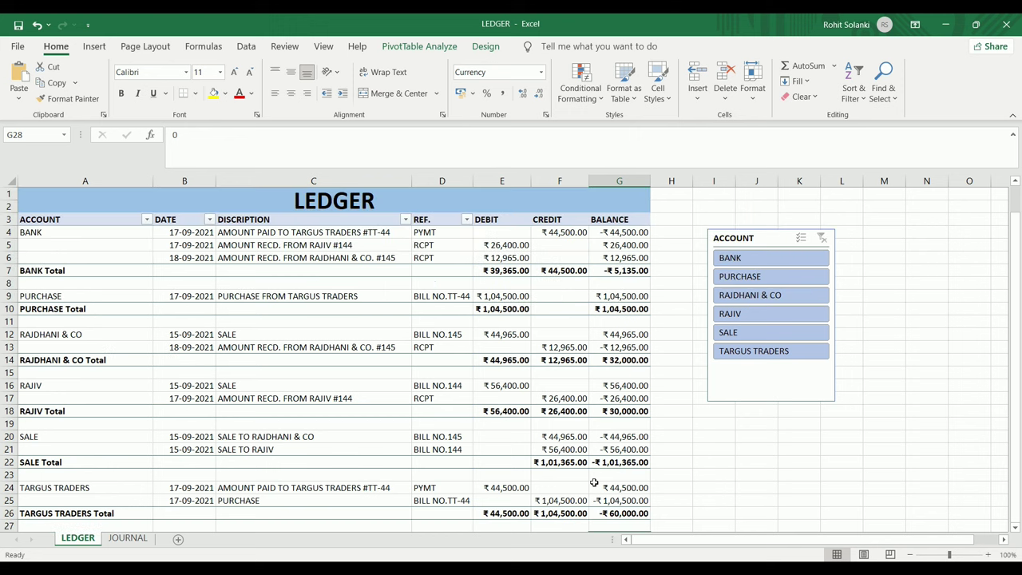